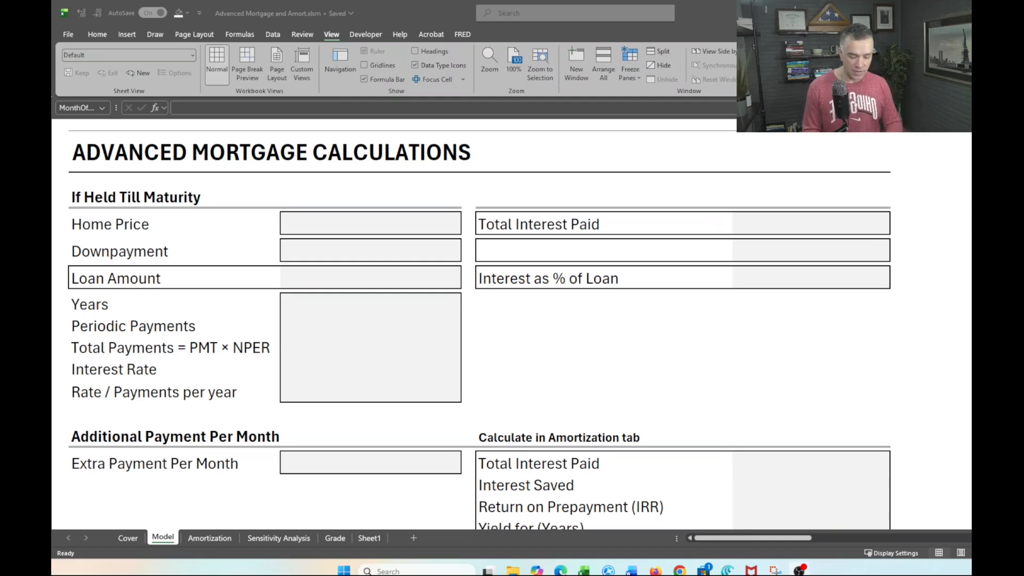
Step: Examine the Model sheet's sections for held-till-maturity, extra monthly payment, sale before maturity and specific-month payments, including the Month for Payment formula
{"action": "left_click", "coordinate": [331, 220]}
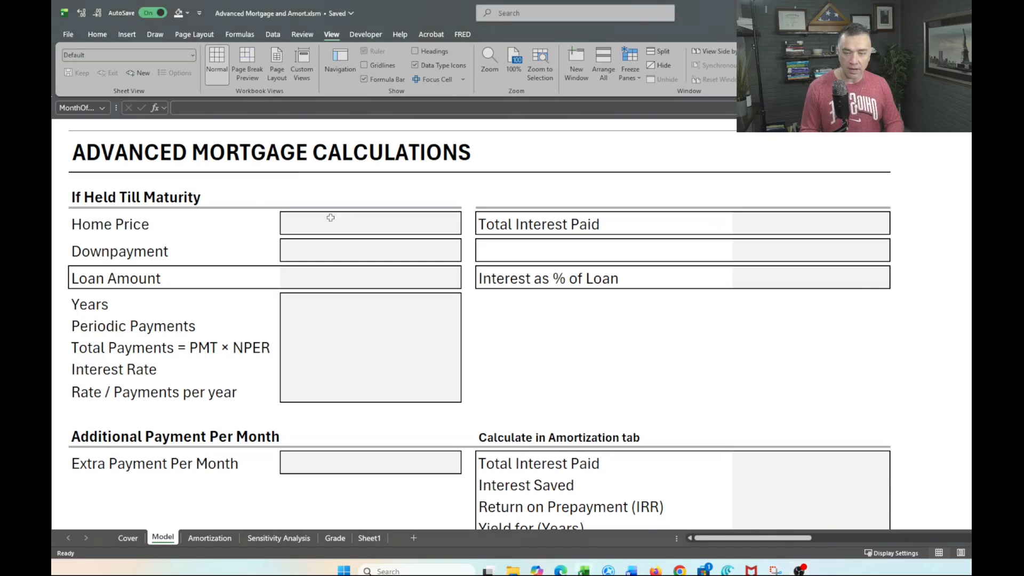
{"action": "left_click", "coordinate": [333, 219]}
{"action": "scroll", "coordinate": [327, 298], "scroll_direction": "down", "scroll_amount": 5}
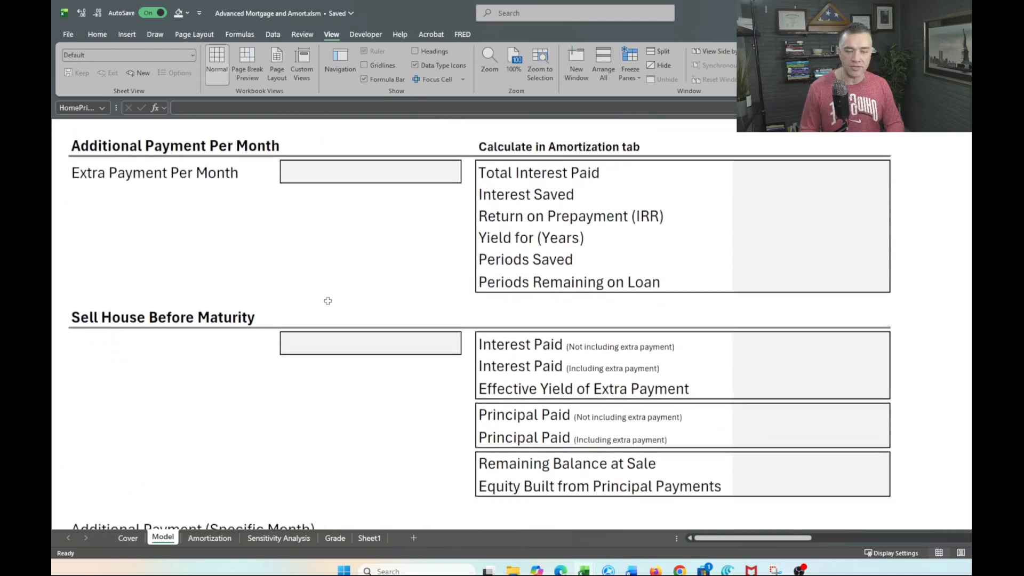
{"action": "scroll", "coordinate": [327, 300], "scroll_direction": "down", "scroll_amount": 1}
{"action": "scroll", "coordinate": [327, 301], "scroll_direction": "up", "scroll_amount": 6}
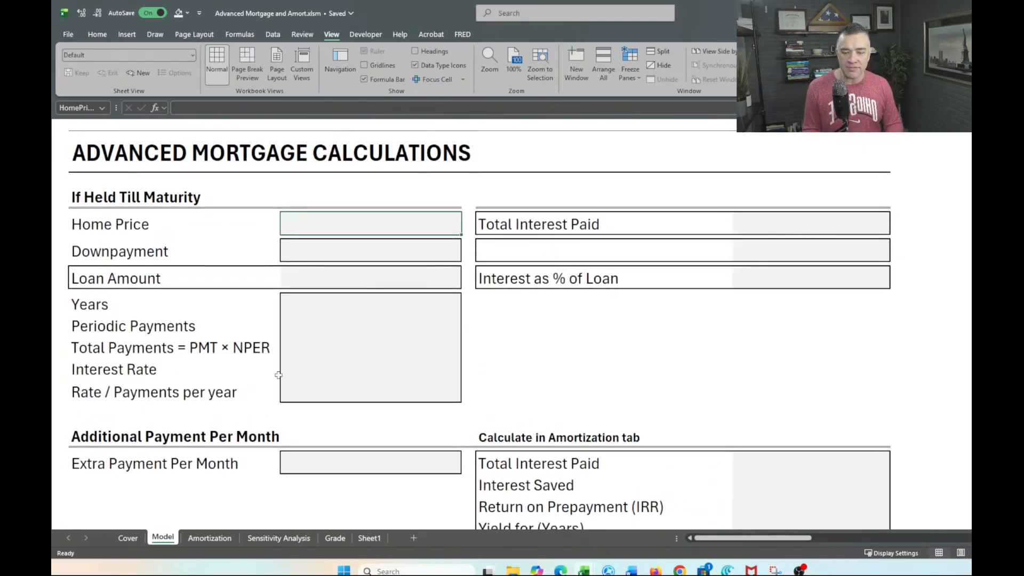
{"action": "scroll", "coordinate": [269, 438], "scroll_direction": "down", "scroll_amount": 4}
{"action": "scroll", "coordinate": [268, 437], "scroll_direction": "down", "scroll_amount": 2}
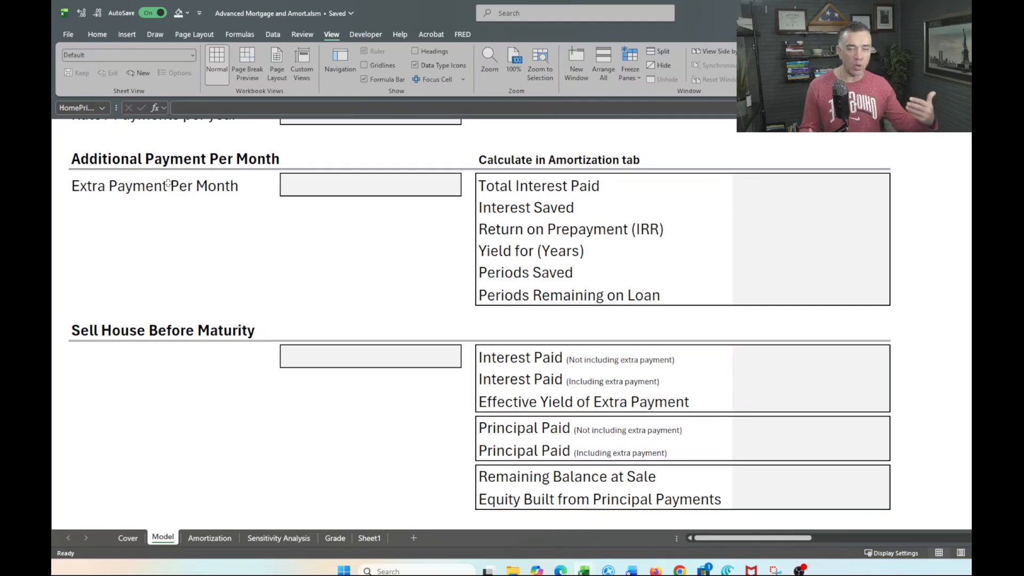
{"action": "scroll", "coordinate": [210, 181], "scroll_direction": "down", "scroll_amount": 6}
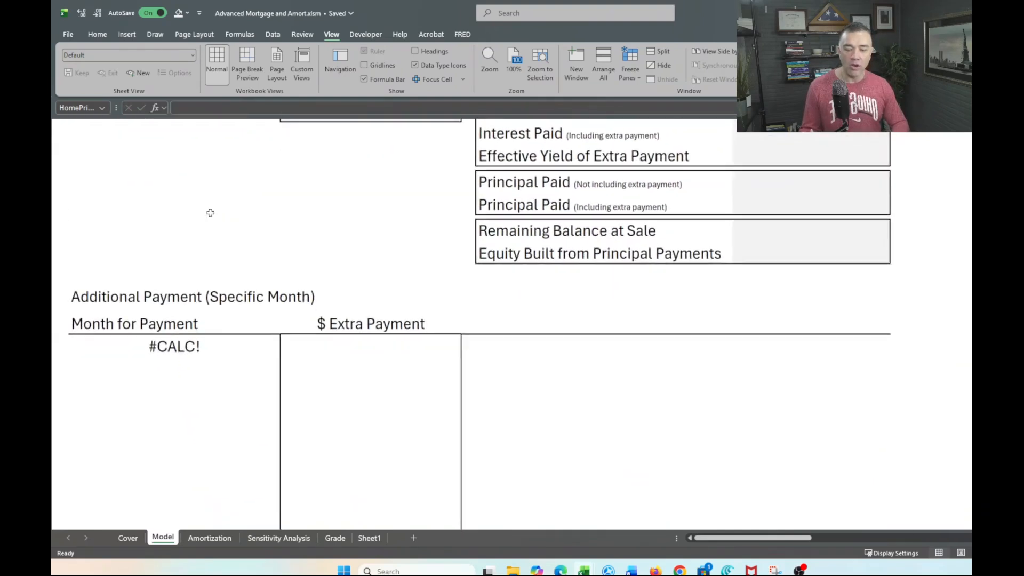
{"action": "left_click", "coordinate": [185, 334]}
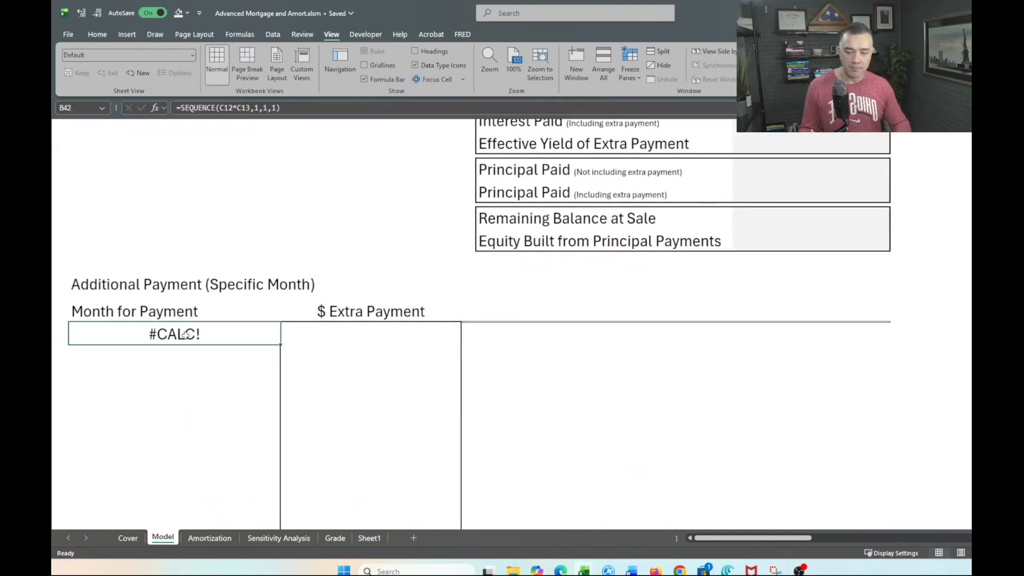
{"action": "left_click", "coordinate": [376, 401]}
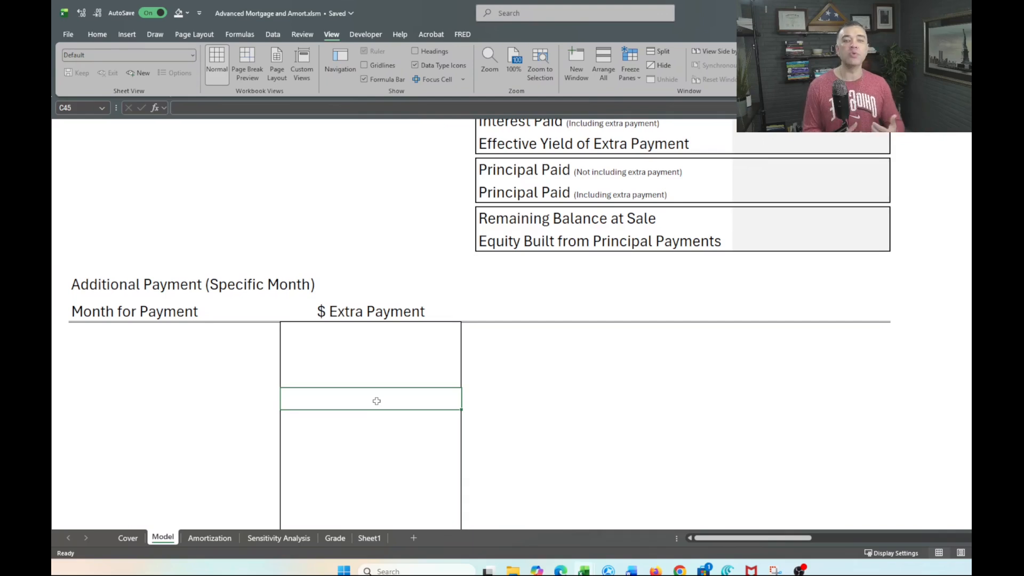
{"action": "scroll", "coordinate": [377, 400], "scroll_direction": "up", "scroll_amount": 3}
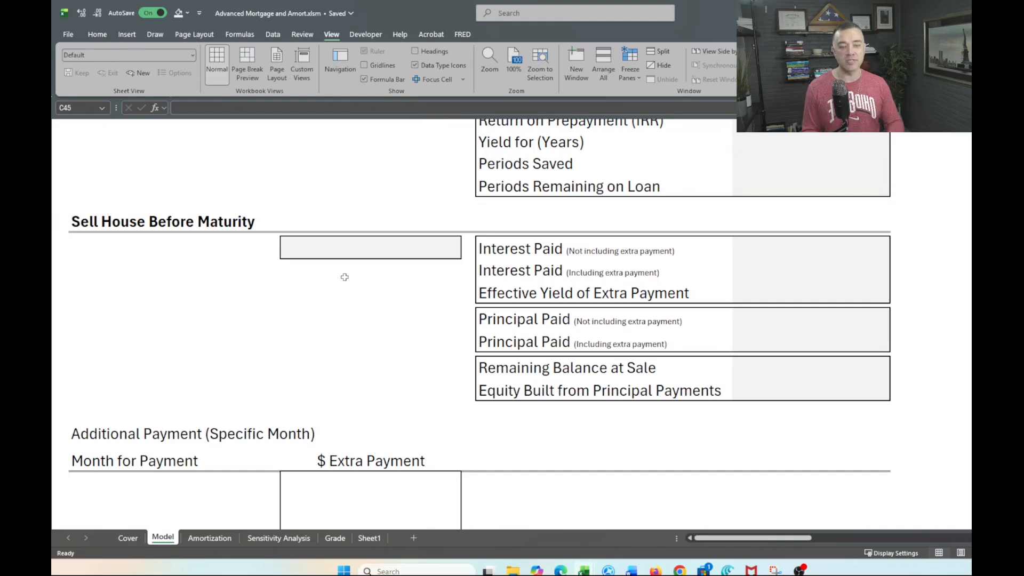
{"action": "scroll", "coordinate": [344, 277], "scroll_direction": "up", "scroll_amount": 4}
{"action": "scroll", "coordinate": [345, 276], "scroll_direction": "down", "scroll_amount": 3}
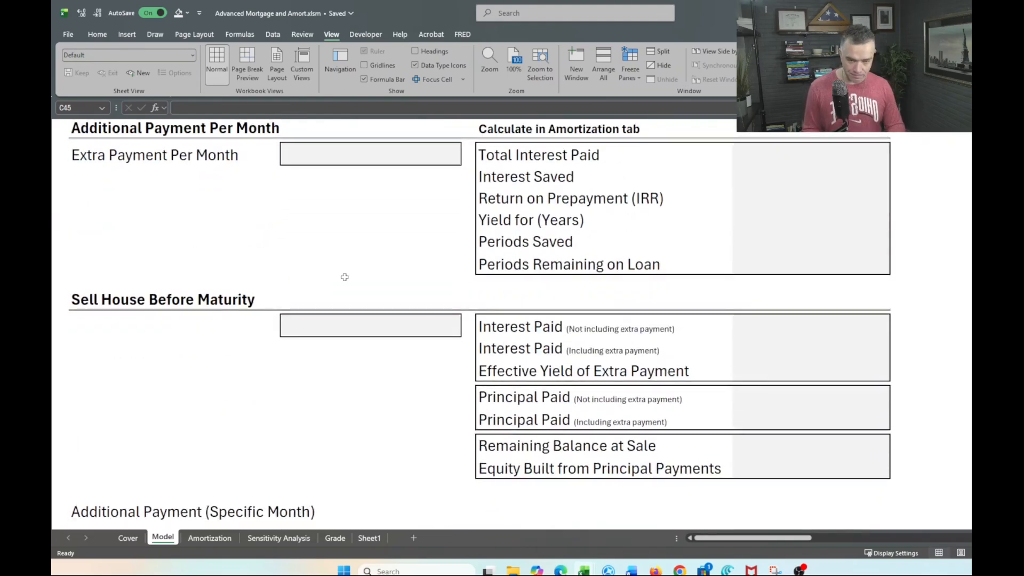
Step: Enter a Home Price of 400000 in the If Held Till Maturity section
{"action": "scroll", "coordinate": [345, 277], "scroll_direction": "up", "scroll_amount": 6}
{"action": "left_click", "coordinate": [340, 223]}
{"action": "type", "text": "40"}
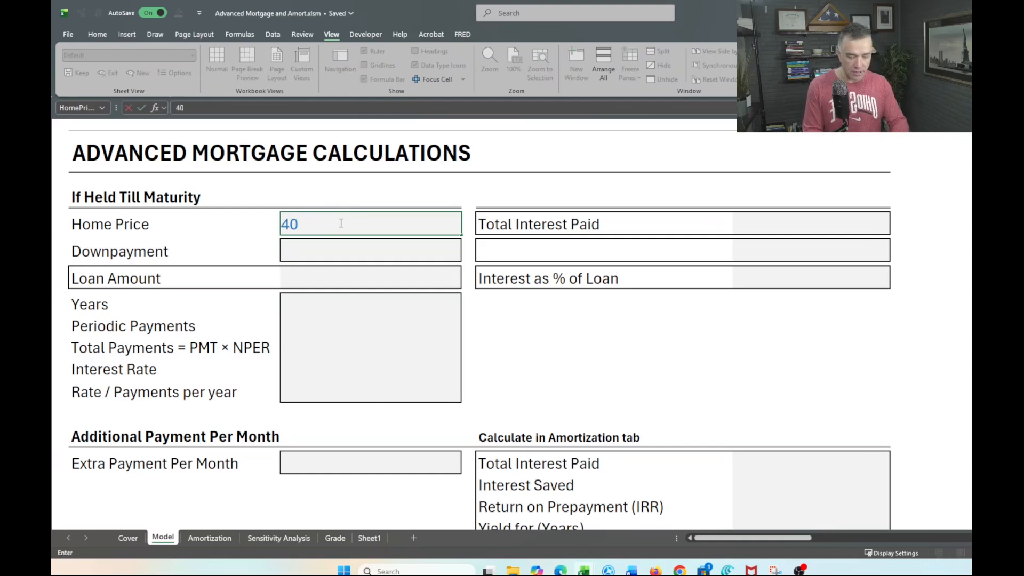
{"action": "type", "text": "0000"}
{"action": "key", "text": "ctrl+Return"}
{"action": "key", "text": "Return"}
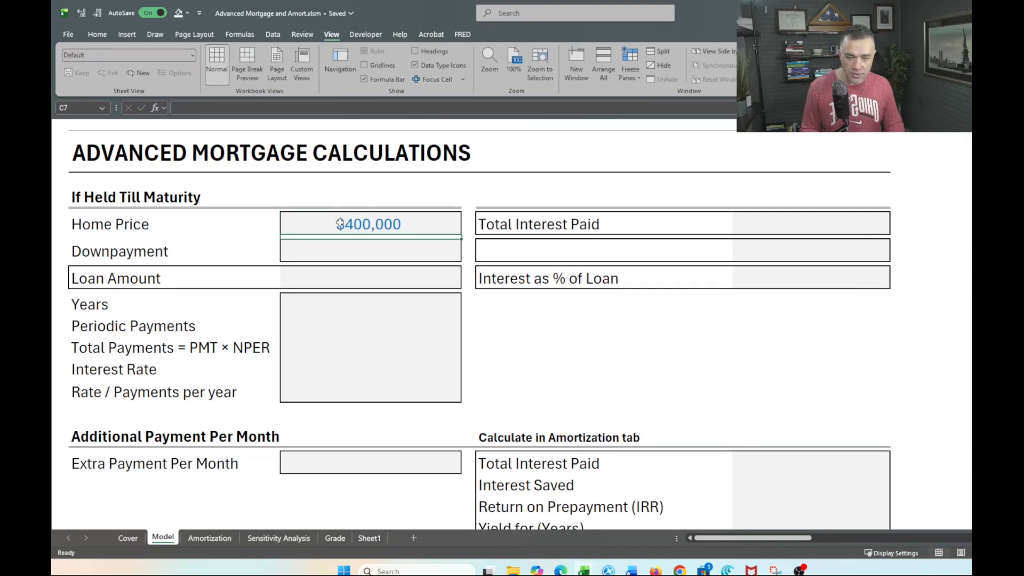
Step: Enter 0 as the Downpayment beneath the Home Price
{"action": "key", "text": "Down"}
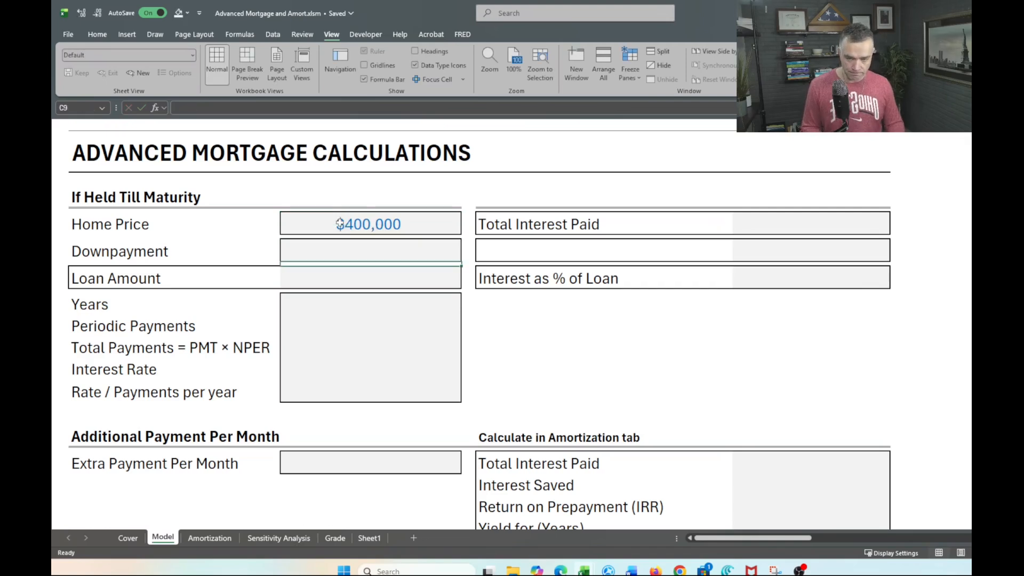
{"action": "key", "text": "Up"}
{"action": "type", "text": "0"}
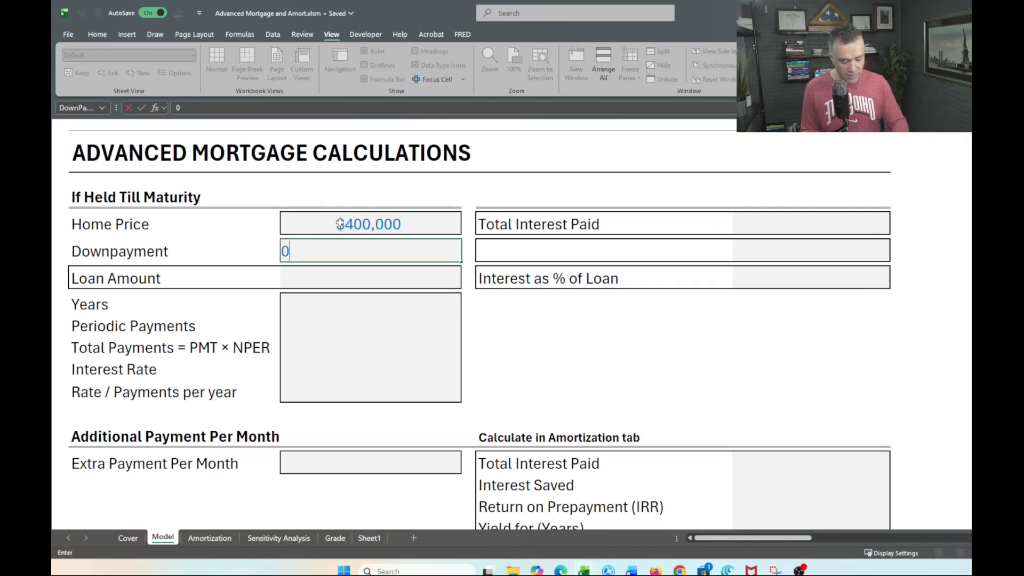
{"action": "key", "text": "Return"}
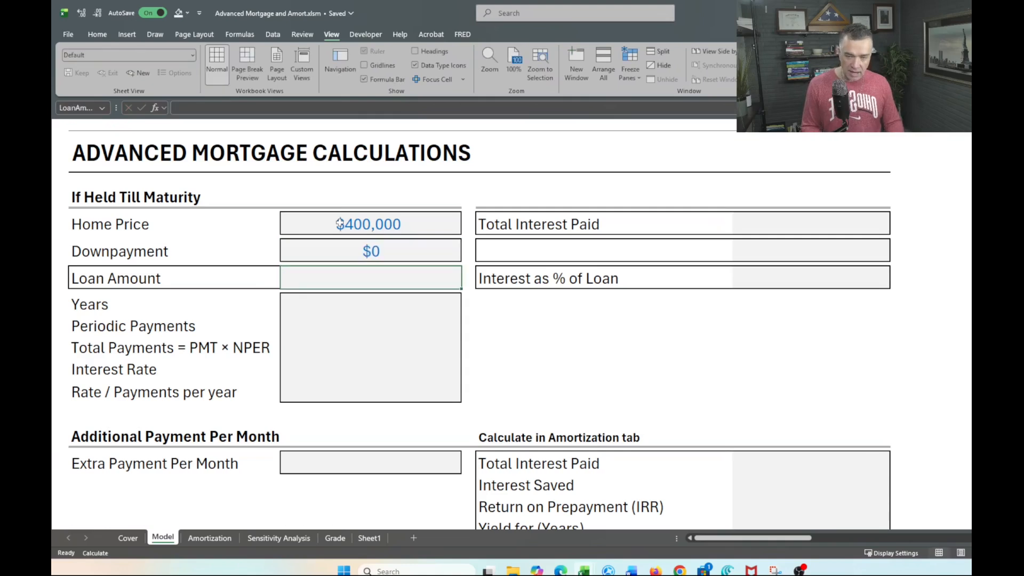
Step: Calculate the Loan Amount with the formula =HomePrice-DownPayment
{"action": "type", "text": "="}
{"action": "key", "text": "Up"}
{"action": "key", "text": "Up"}
{"action": "key", "text": "Up"}
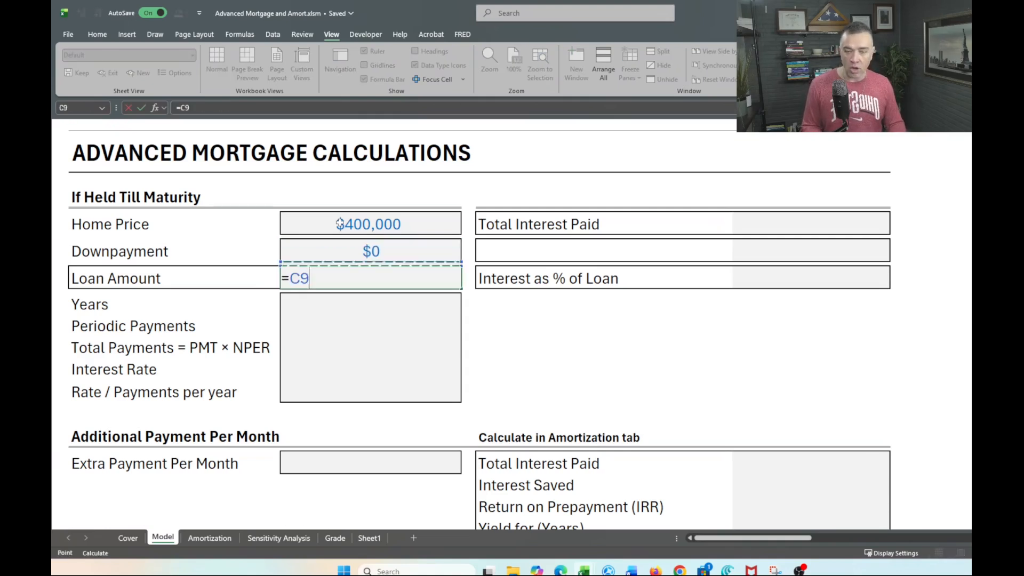
{"action": "key", "text": "Up"}
{"action": "type", "text": "-"}
{"action": "key", "text": "Up"}
{"action": "key", "text": "Up"}
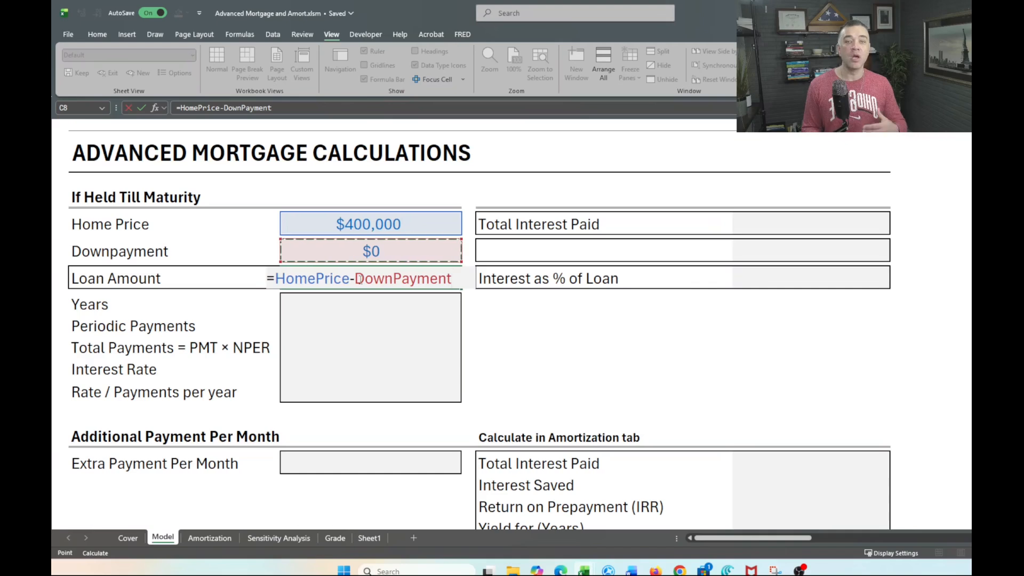
{"action": "key", "text": "ctrl+Return"}
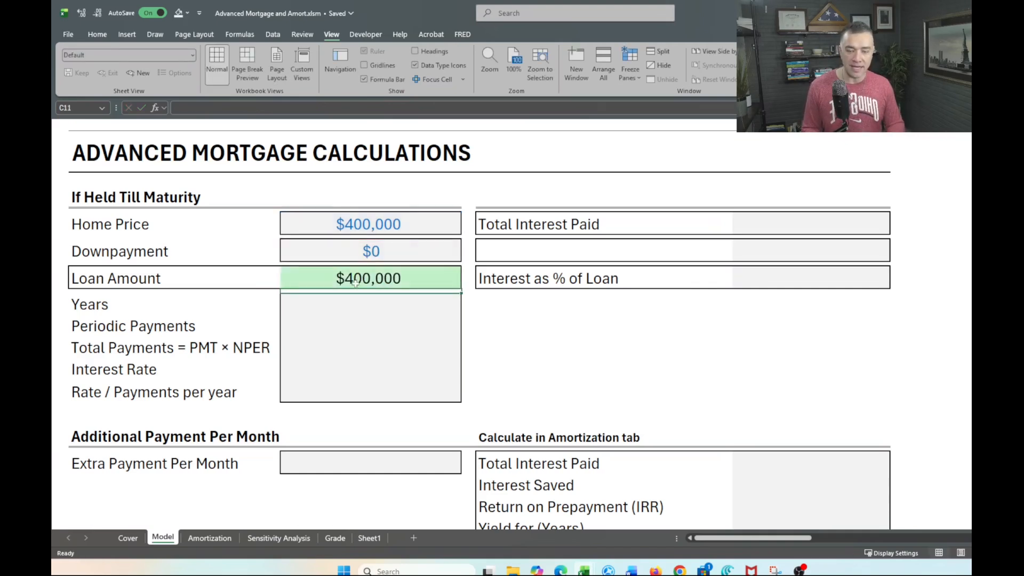
{"action": "left_click", "coordinate": [368, 250]}
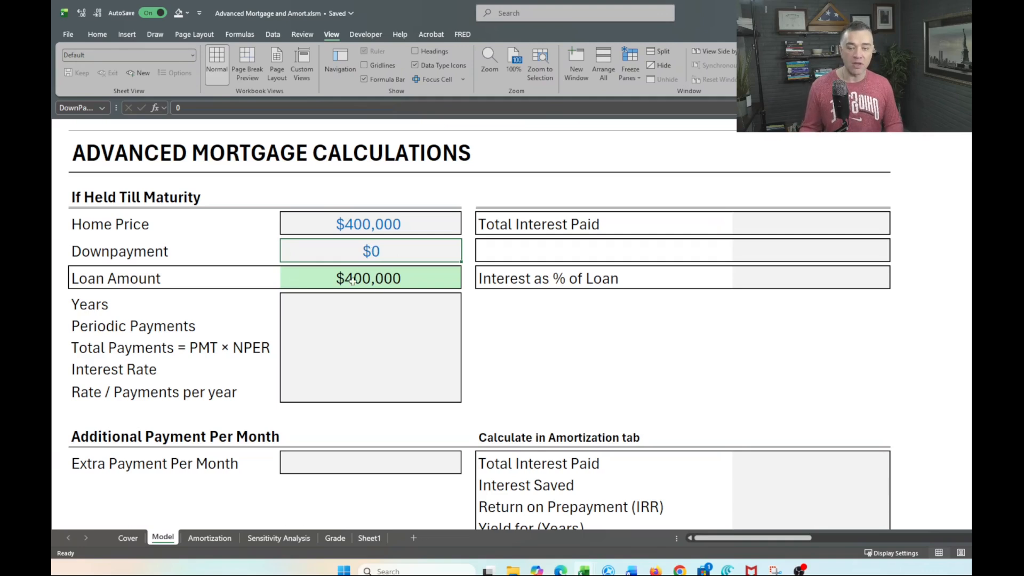
Step: Set the loan term to 30 years and the Periodic Payments to 12 per year
{"action": "left_click", "coordinate": [335, 307]}
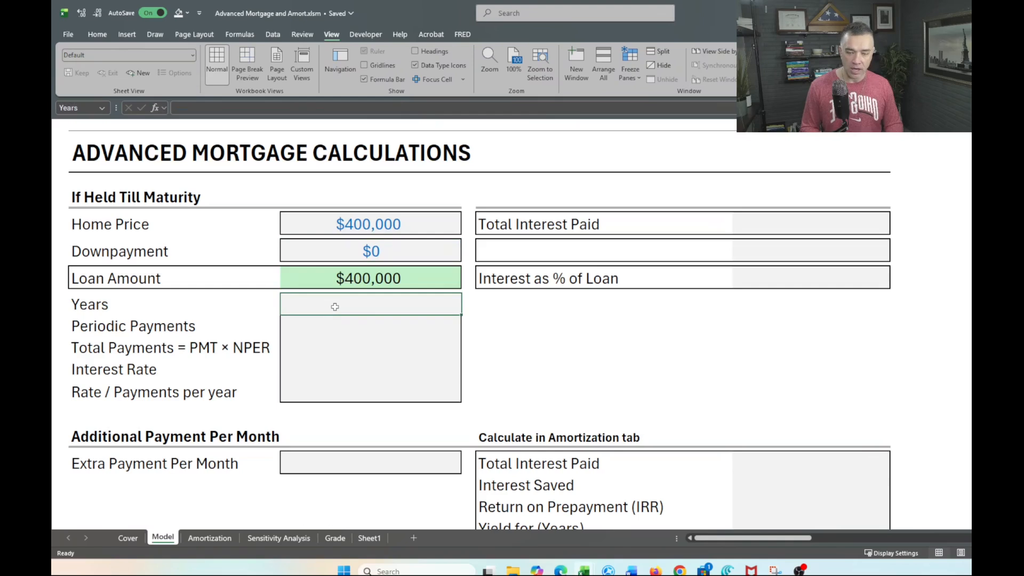
{"action": "type", "text": "30"}
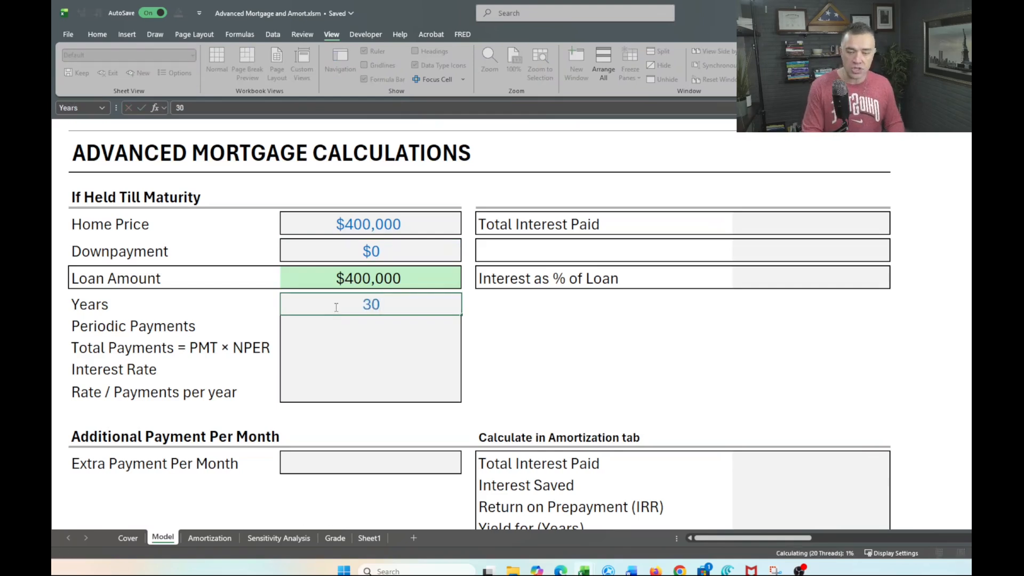
{"action": "key", "text": "Return"}
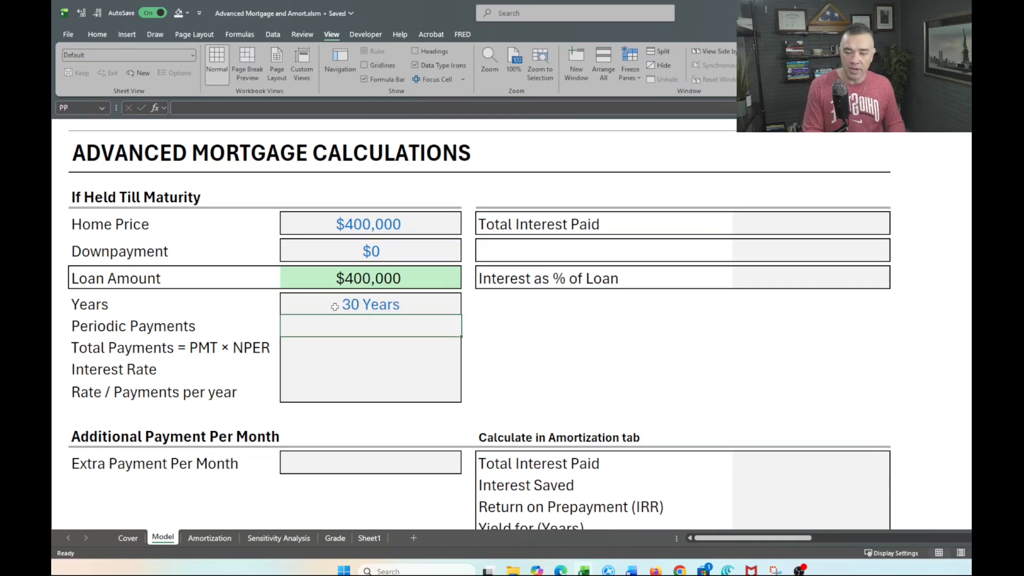
{"action": "type", "text": "12"}
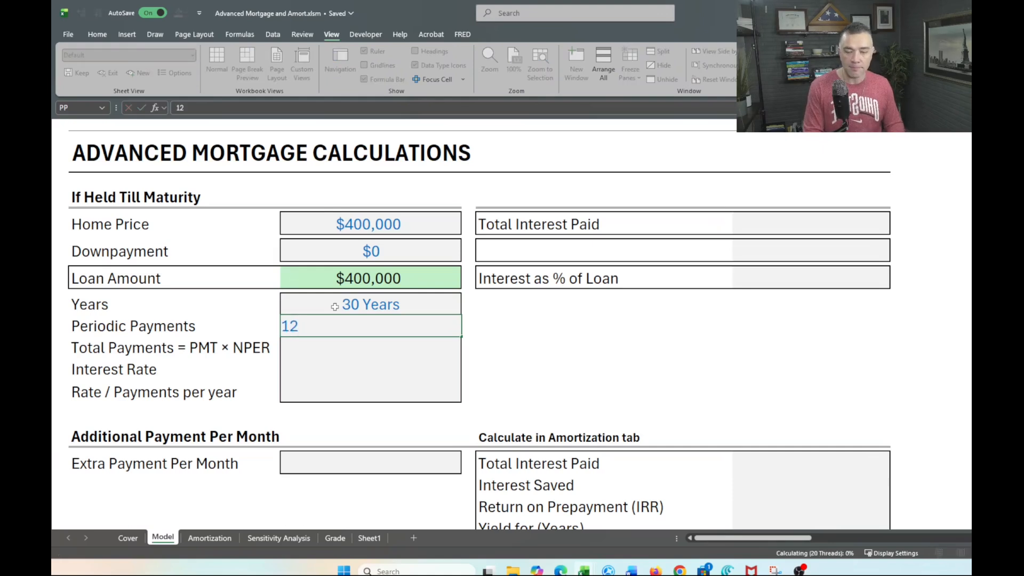
{"action": "key", "text": "Return"}
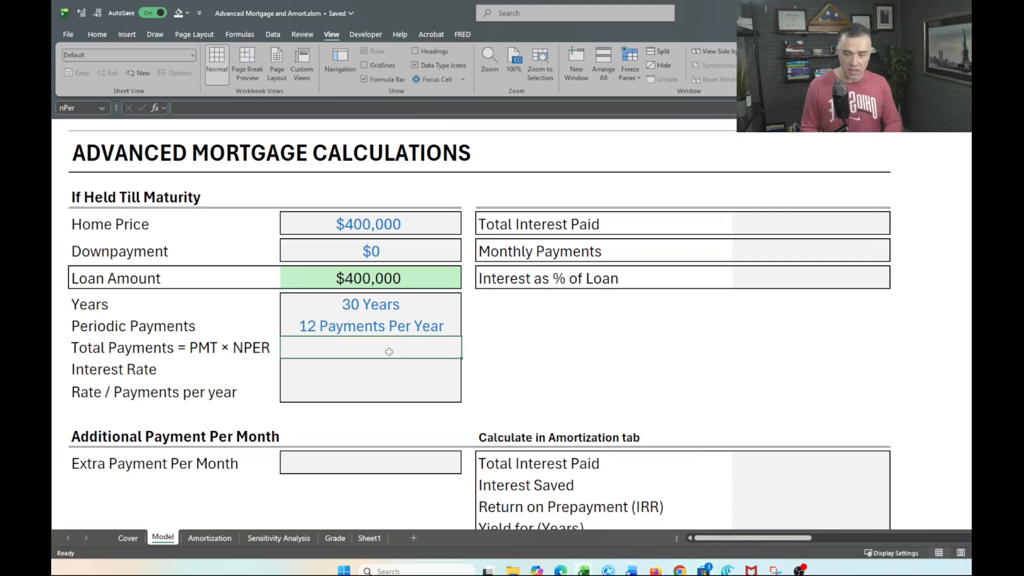
Step: Try 4 Periodic Payments per year, and set the value back to 12
{"action": "left_click", "coordinate": [323, 327]}
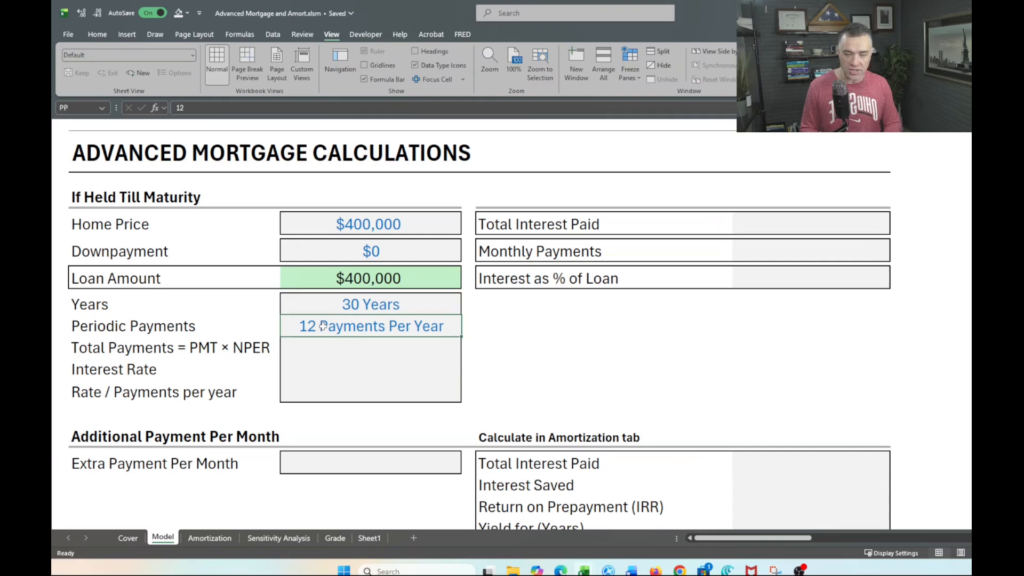
{"action": "type", "text": "4"}
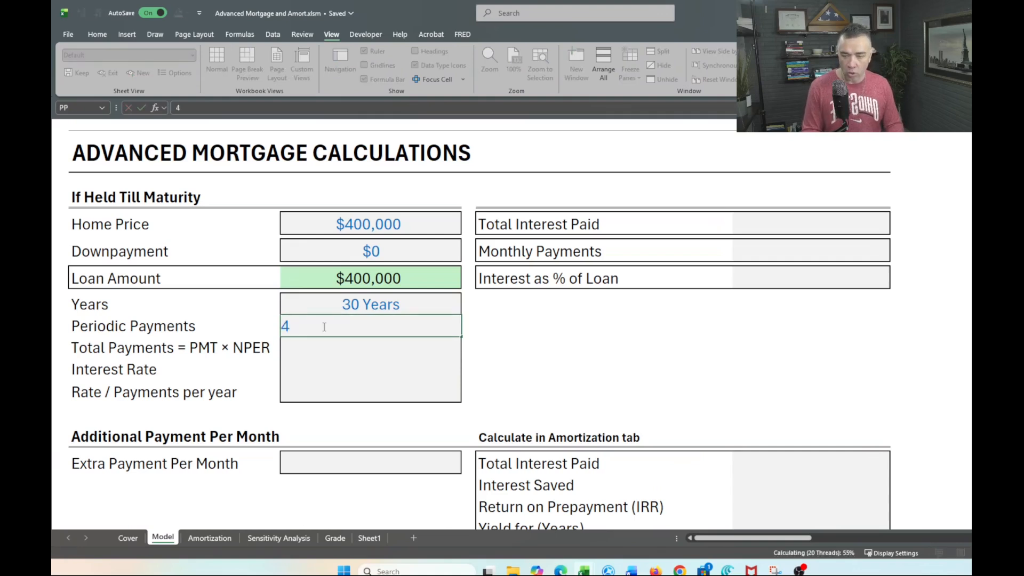
{"action": "key", "text": "Return"}
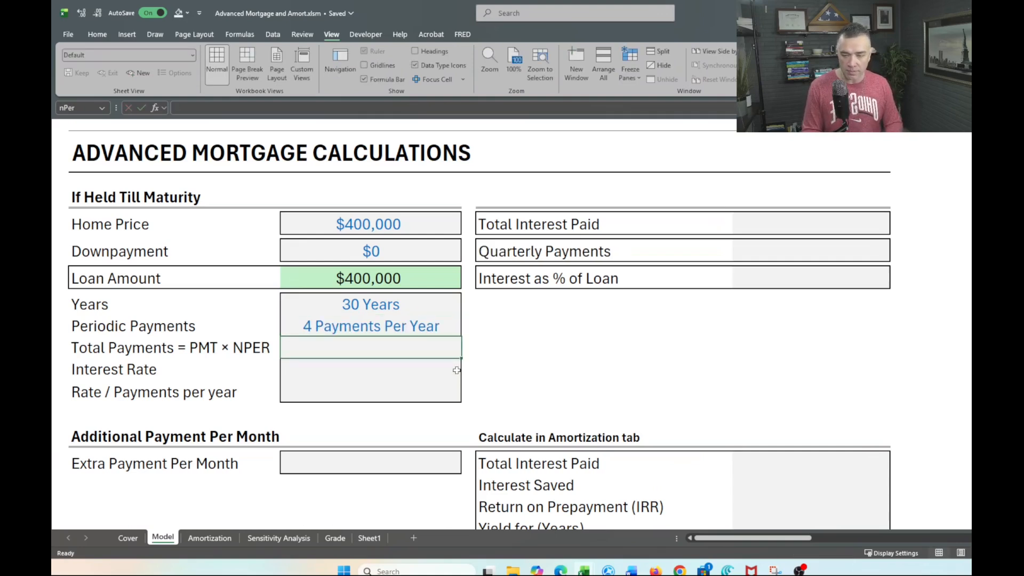
{"action": "left_click", "coordinate": [340, 332]}
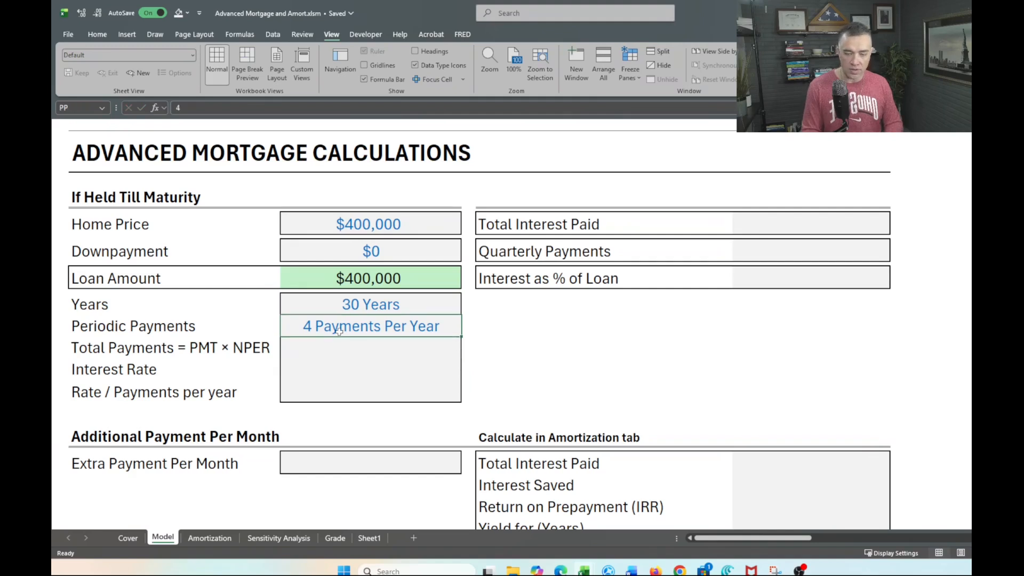
{"action": "type", "text": "12"}
{"action": "key", "text": "Return"}
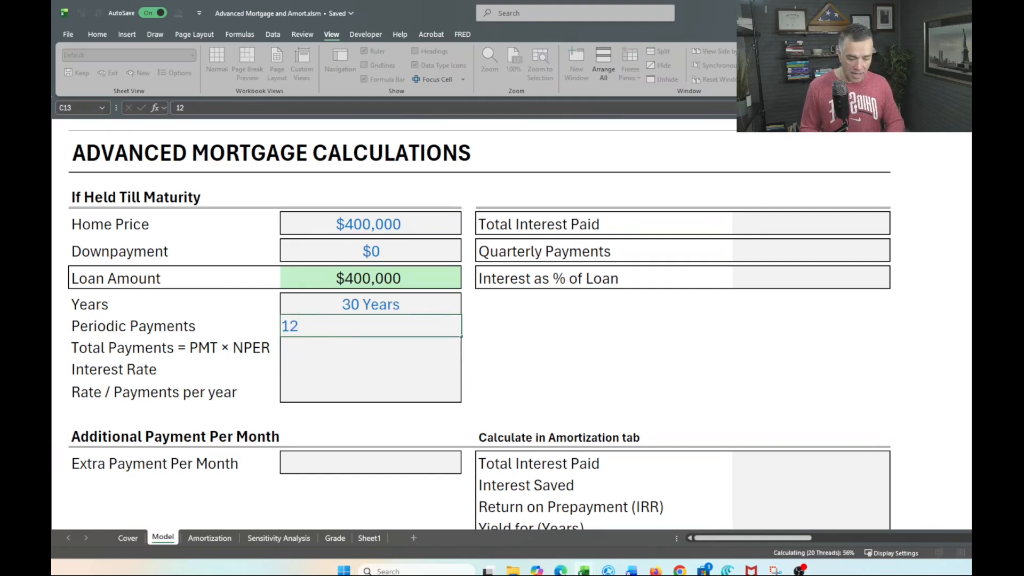
Step: Calculate the Total Payments with the formula =Years*PP
{"action": "scroll", "coordinate": [350, 476], "scroll_direction": "down", "scroll_amount": 4}
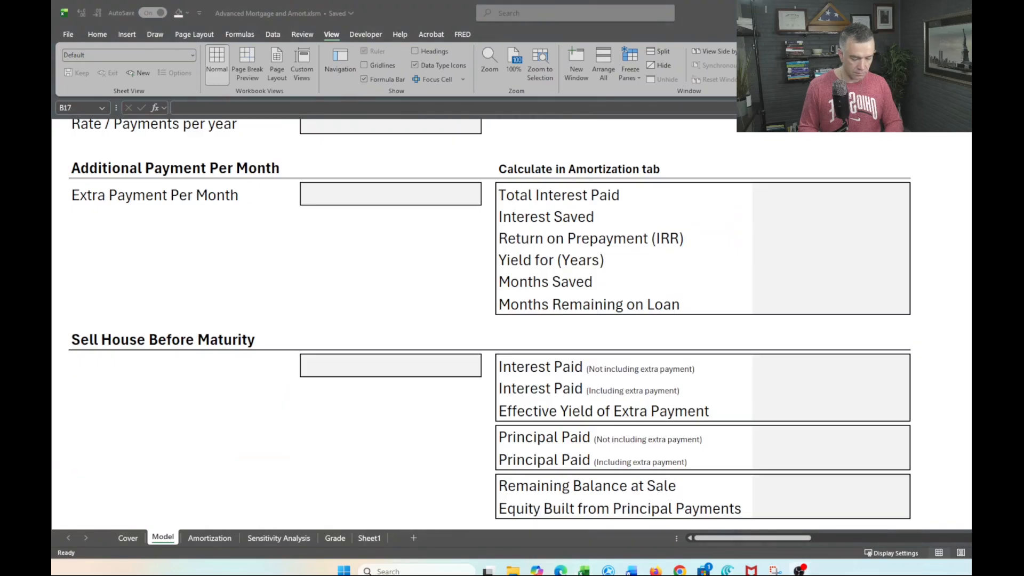
{"action": "scroll", "coordinate": [463, 388], "scroll_direction": "up", "scroll_amount": 5}
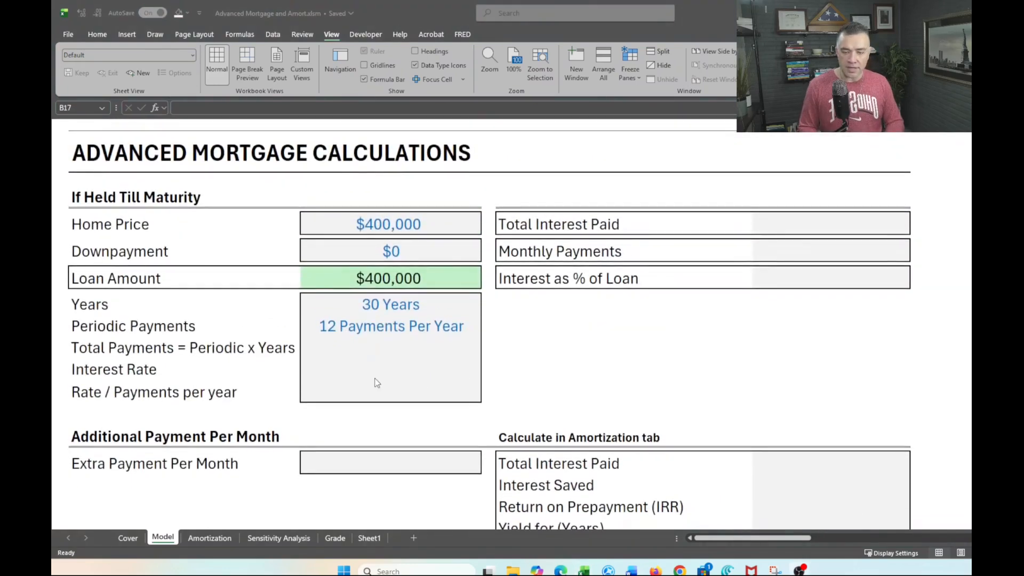
{"action": "left_click", "coordinate": [338, 350]}
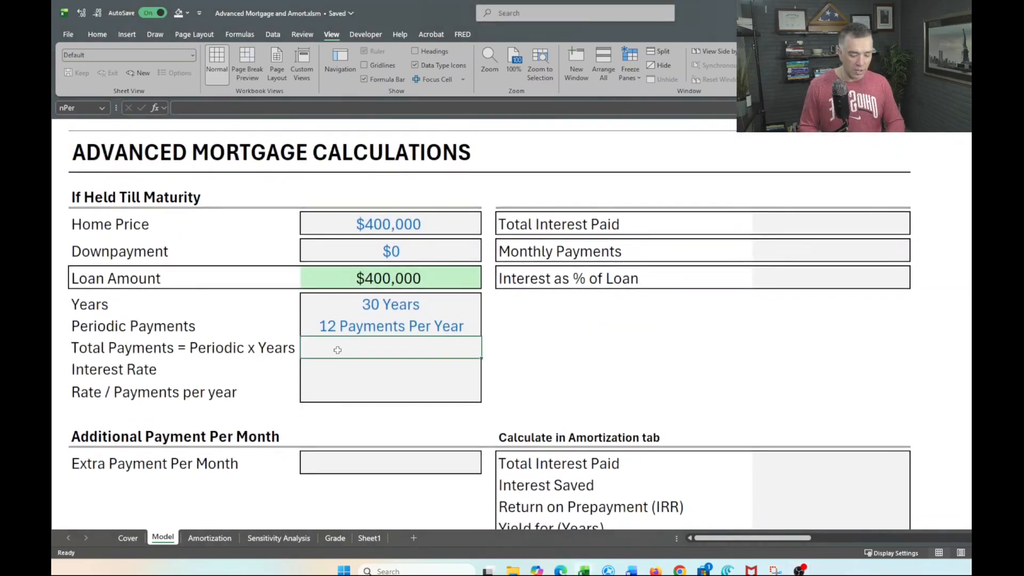
{"action": "type", "text": "="}
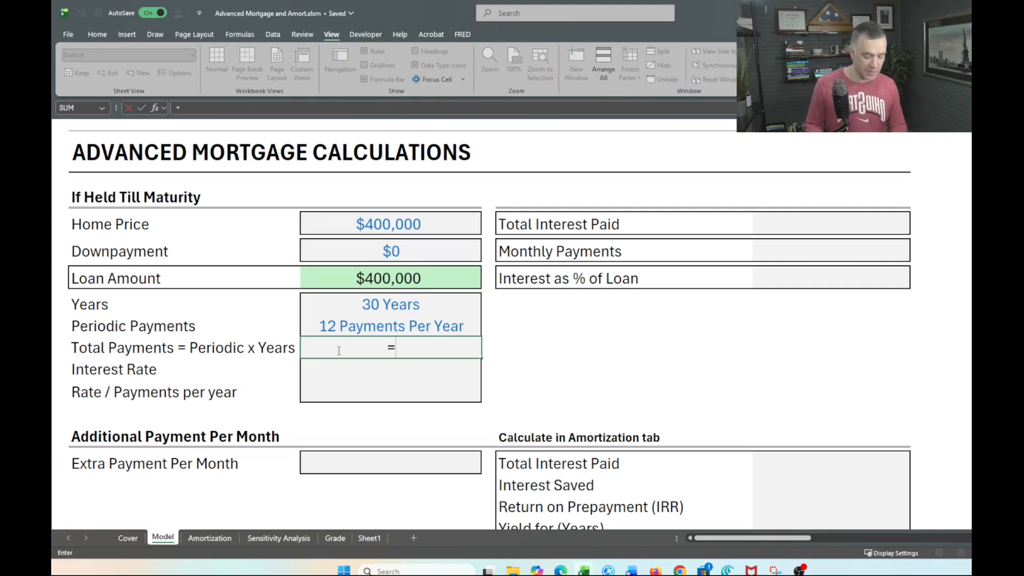
{"action": "type", "text": "Years"}
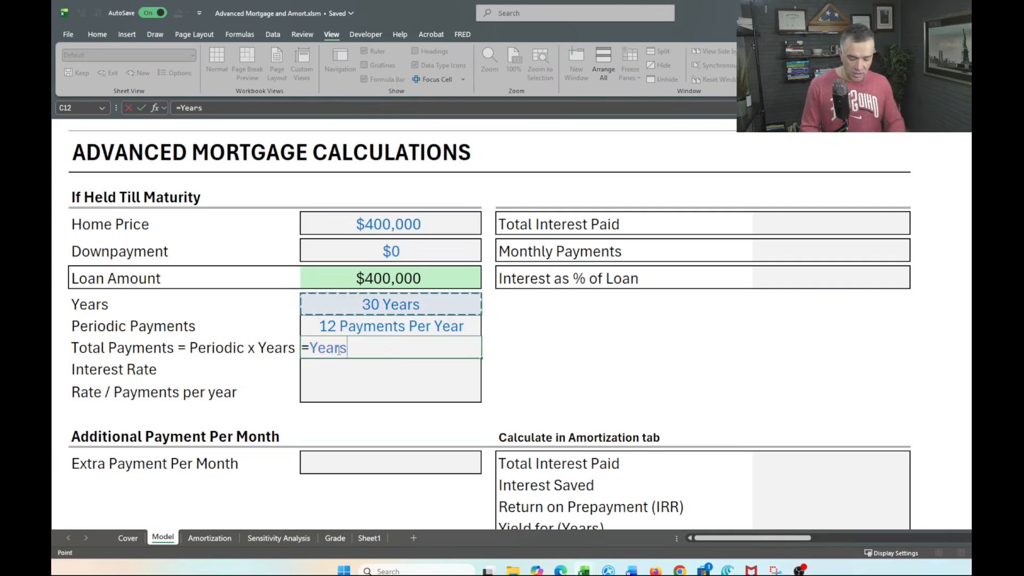
{"action": "type", "text": "*PP"}
{"action": "key", "text": "Return"}
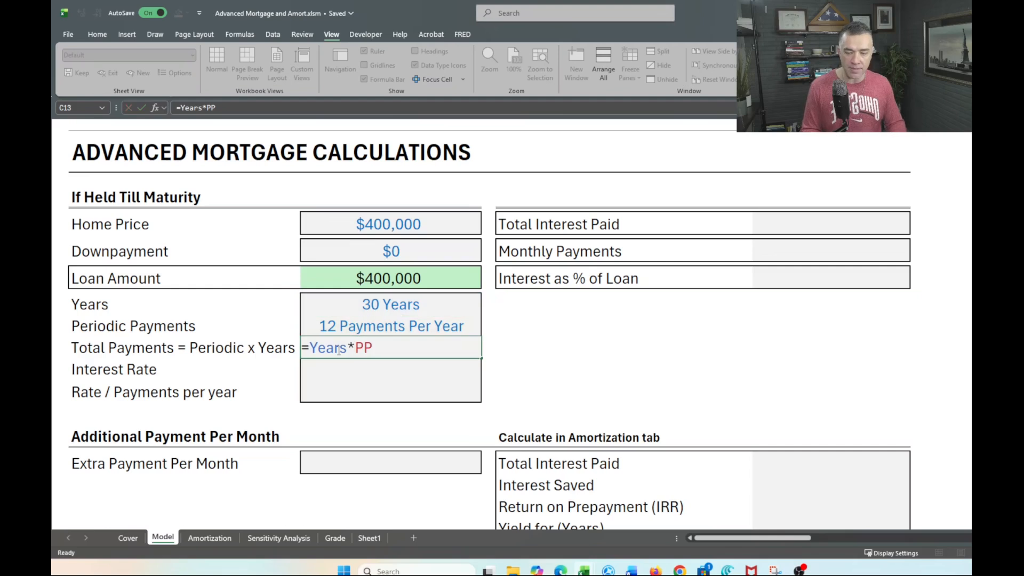
{"action": "left_click", "coordinate": [338, 350]}
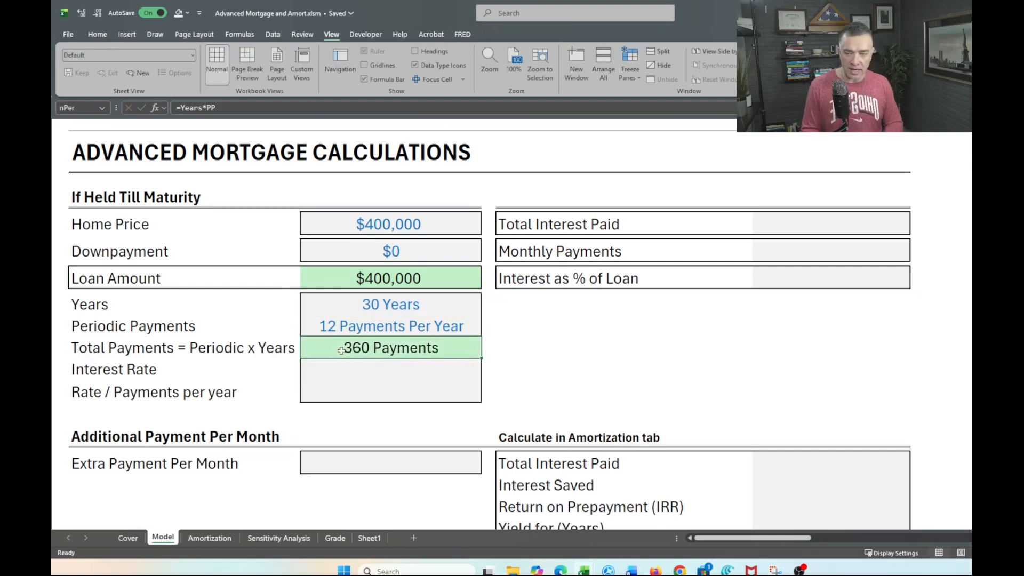
Step: Check the Total Payments formula without changing it, and set the Interest Rate to 5.98%
{"action": "double_click", "coordinate": [339, 350]}
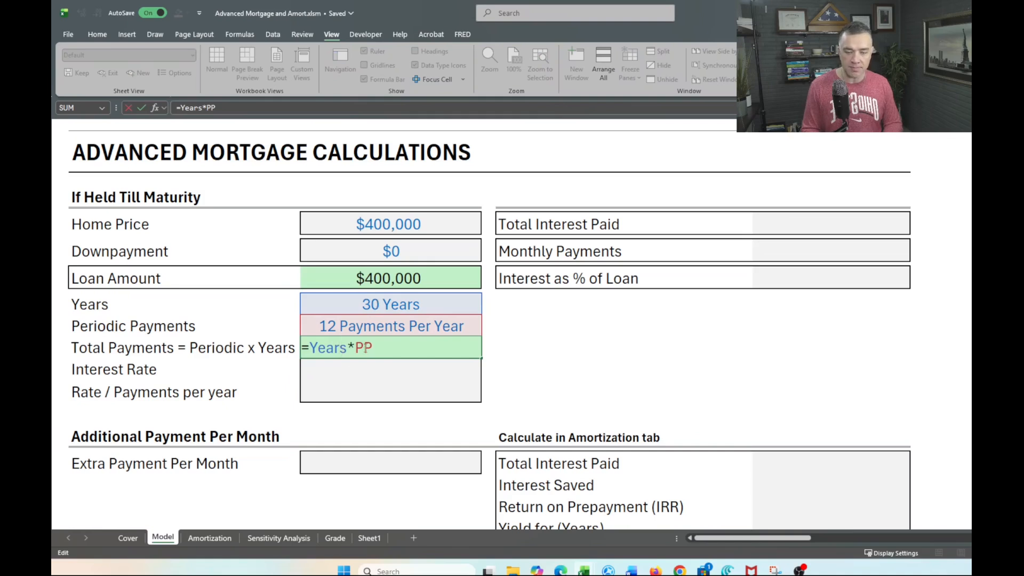
{"action": "key", "text": "Escape"}
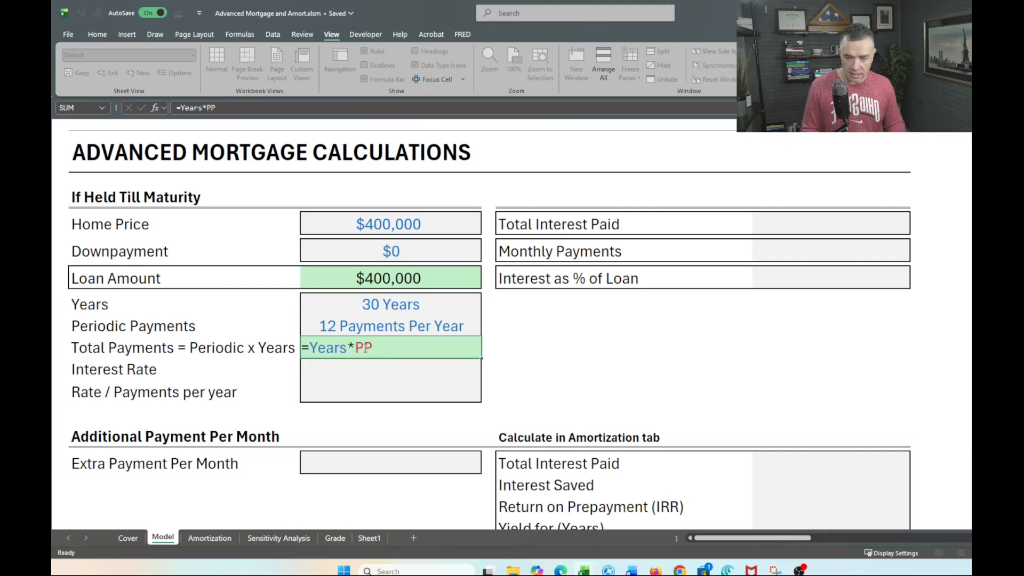
{"action": "key", "text": "Return"}
{"action": "type", "text": "5.98"}
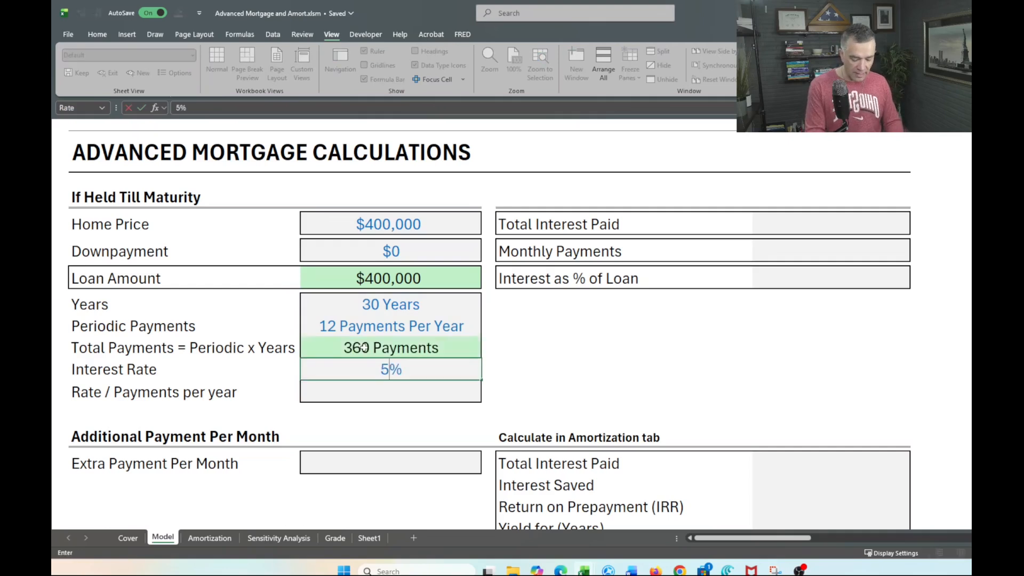
{"action": "key", "text": "ctrl+Return"}
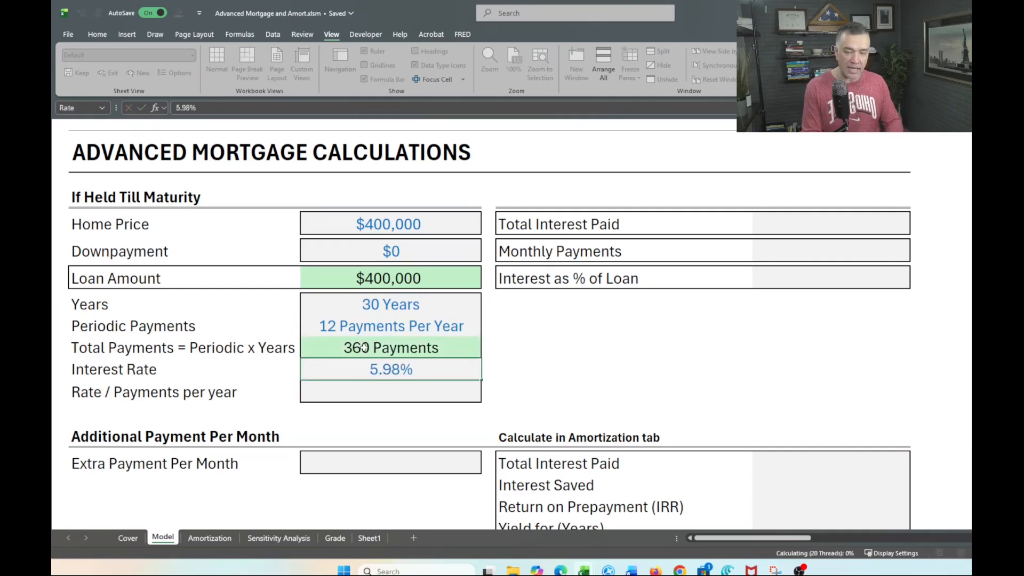
{"action": "key", "text": "Return"}
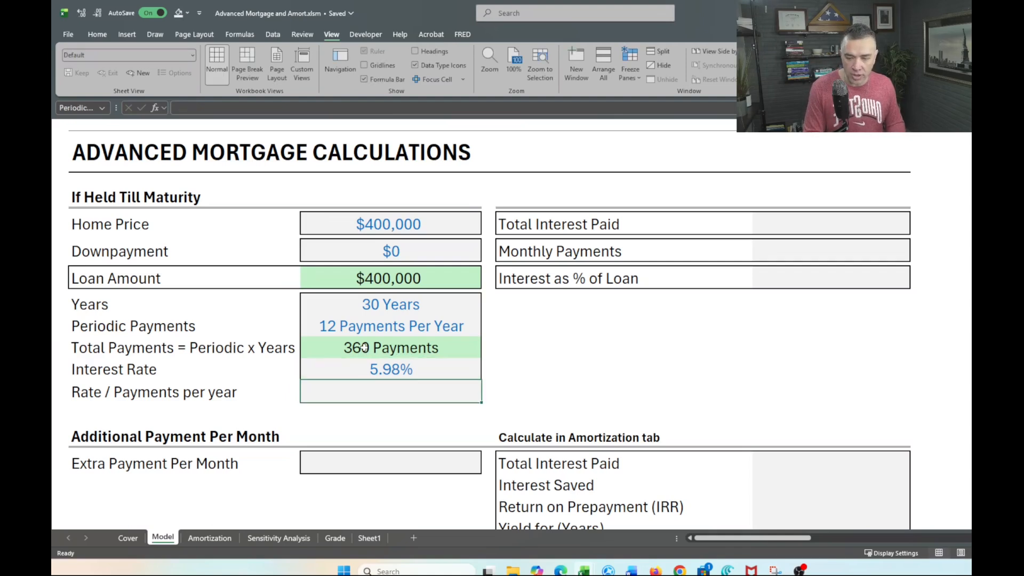
Step: Calculate the Rate / Payments per year with the formula =Rate/PP
{"action": "type", "text": "="}
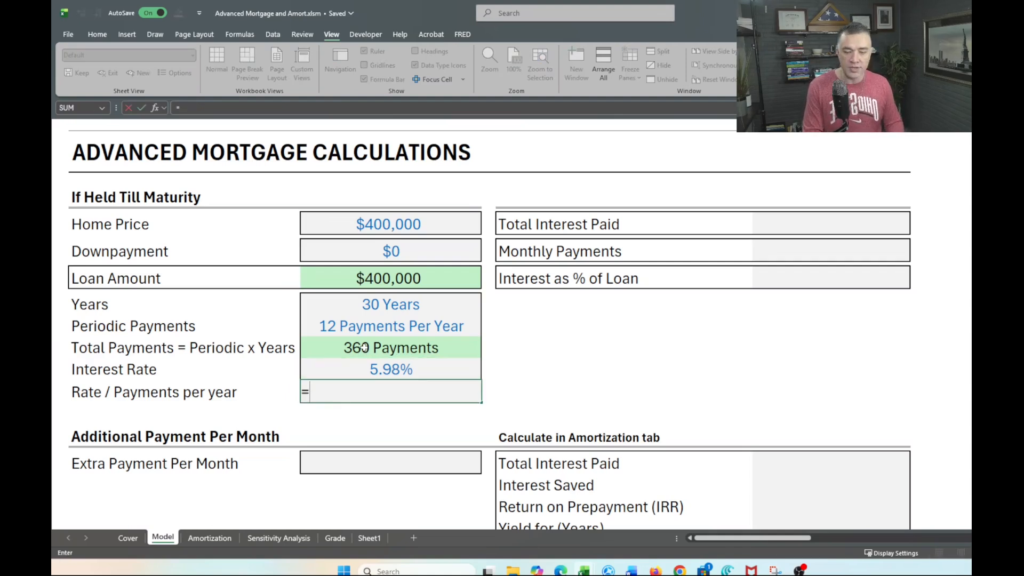
{"action": "type", "text": "Rate/"}
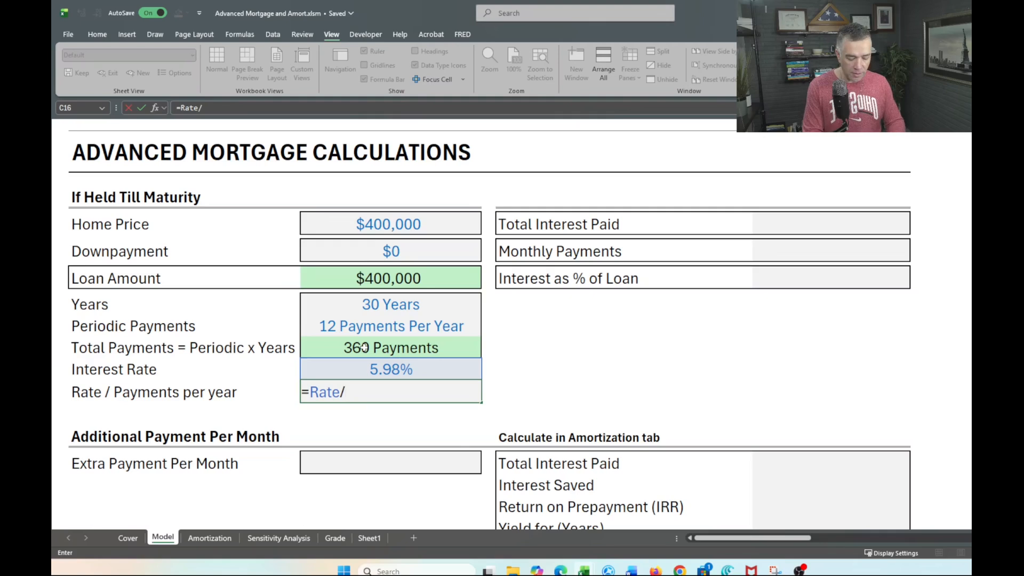
{"action": "type", "text": "pp"}
{"action": "key", "text": "Tab"}
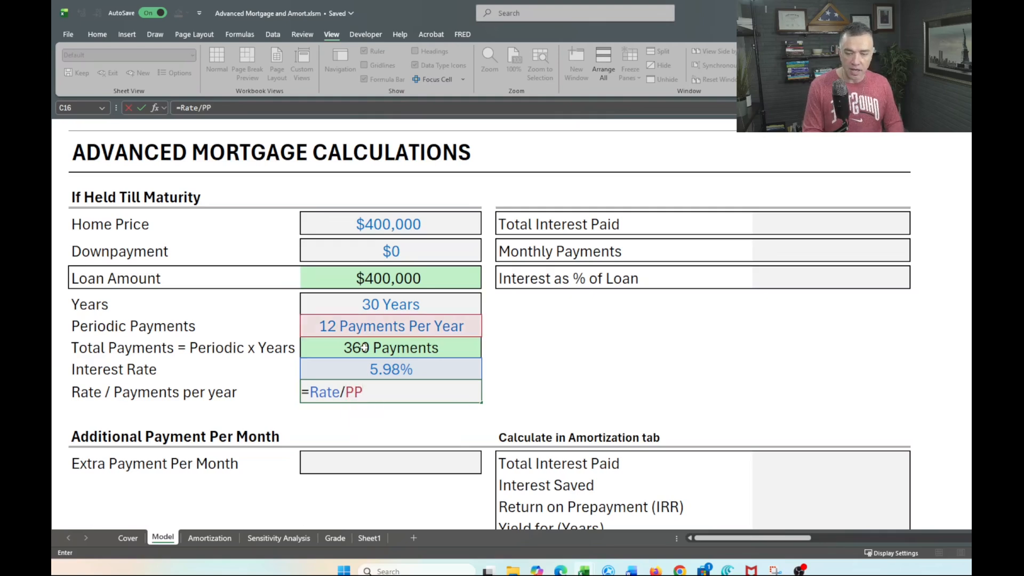
{"action": "key", "text": "Return"}
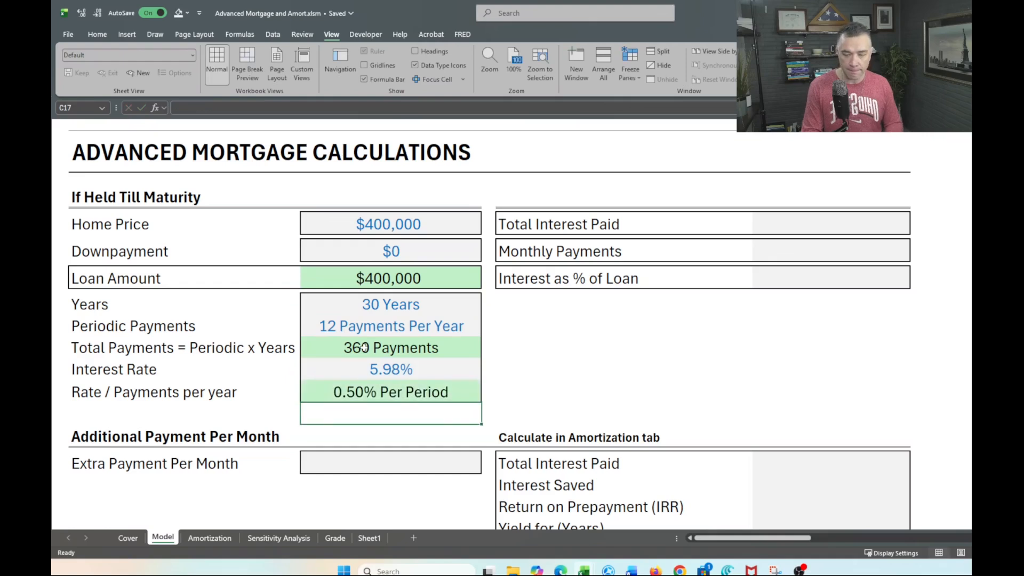
Step: Calculate the Monthly Payments for the loan held till maturity with the formula =-PMT(PeriodicRate,nPer,LoanAmount,0)
{"action": "scroll", "coordinate": [413, 459], "scroll_direction": "down", "scroll_amount": 1}
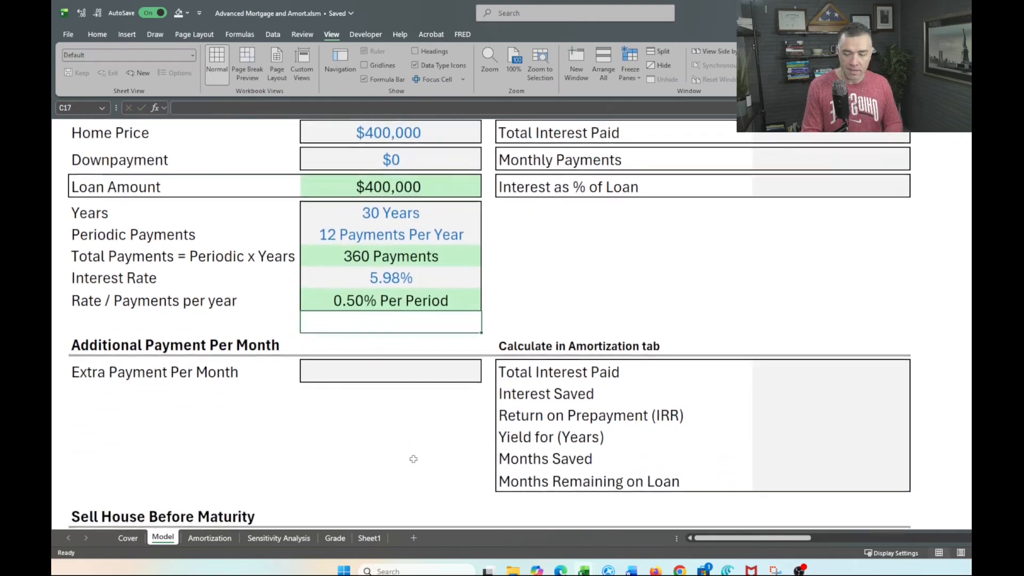
{"action": "scroll", "coordinate": [414, 459], "scroll_direction": "up", "scroll_amount": 1}
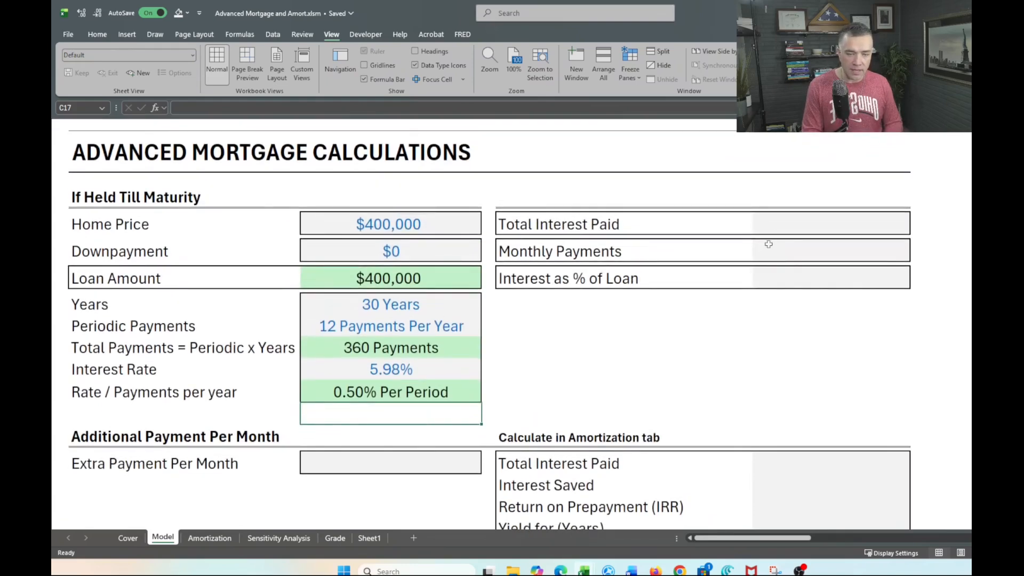
{"action": "left_click", "coordinate": [785, 225]}
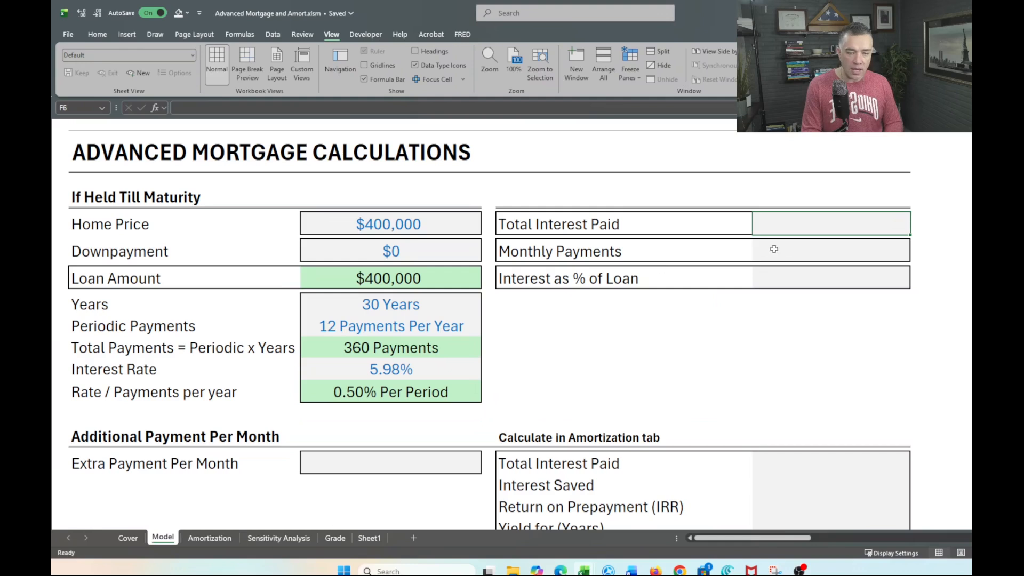
{"action": "left_click", "coordinate": [805, 256]}
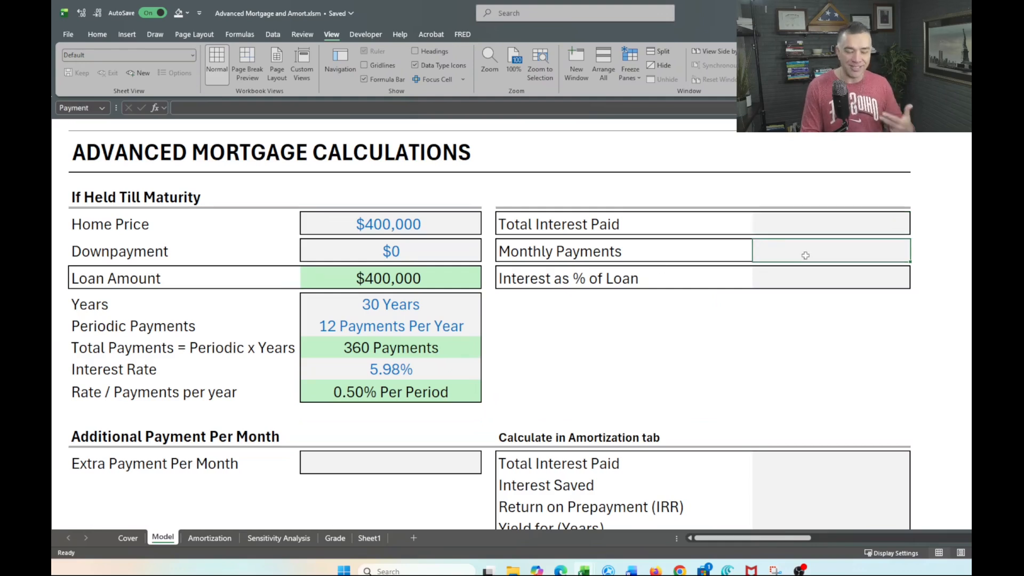
{"action": "type", "text": "="}
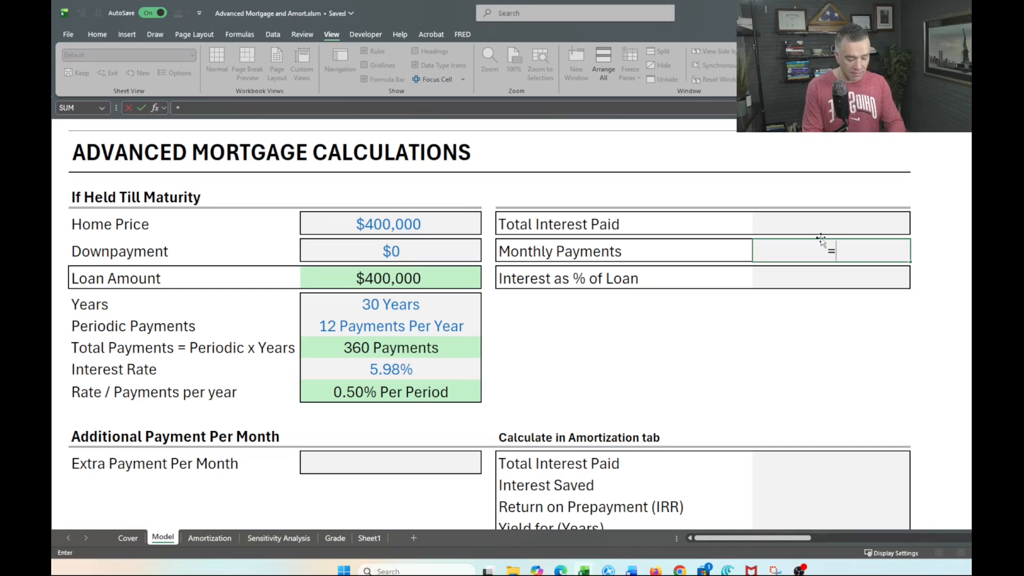
{"action": "type", "text": "-"}
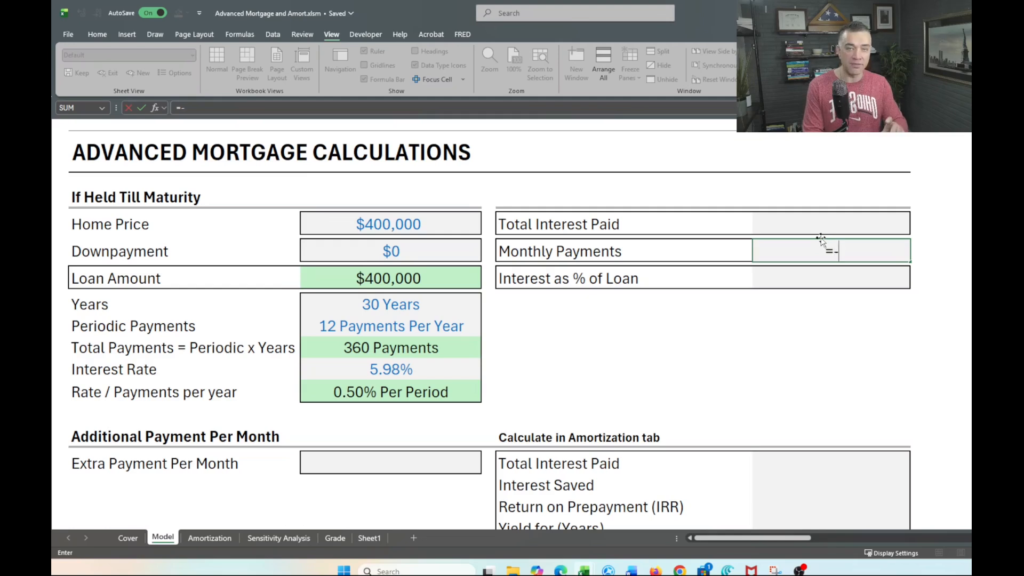
{"action": "type", "text": "pmt("}
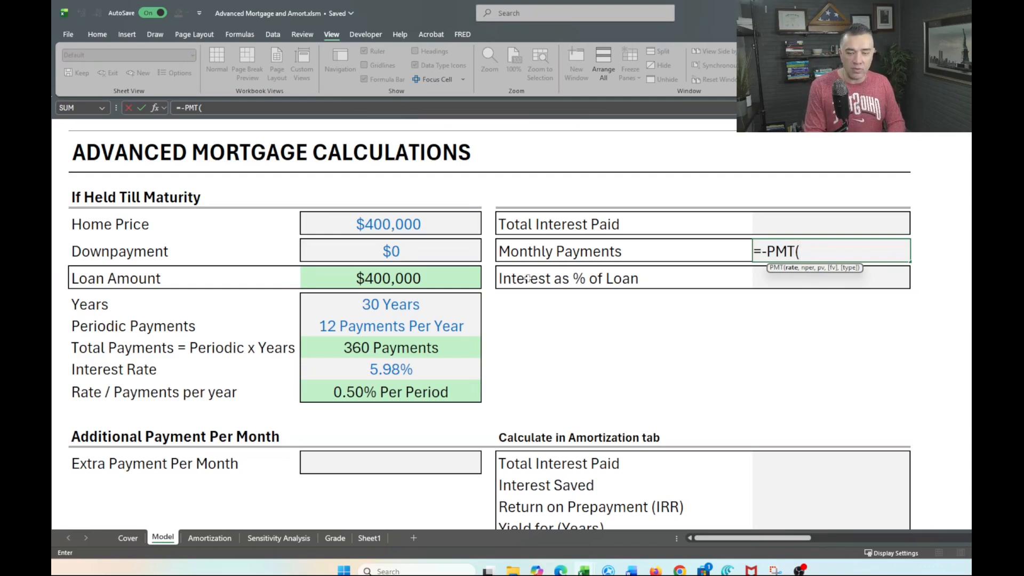
{"action": "left_click", "coordinate": [382, 395]}
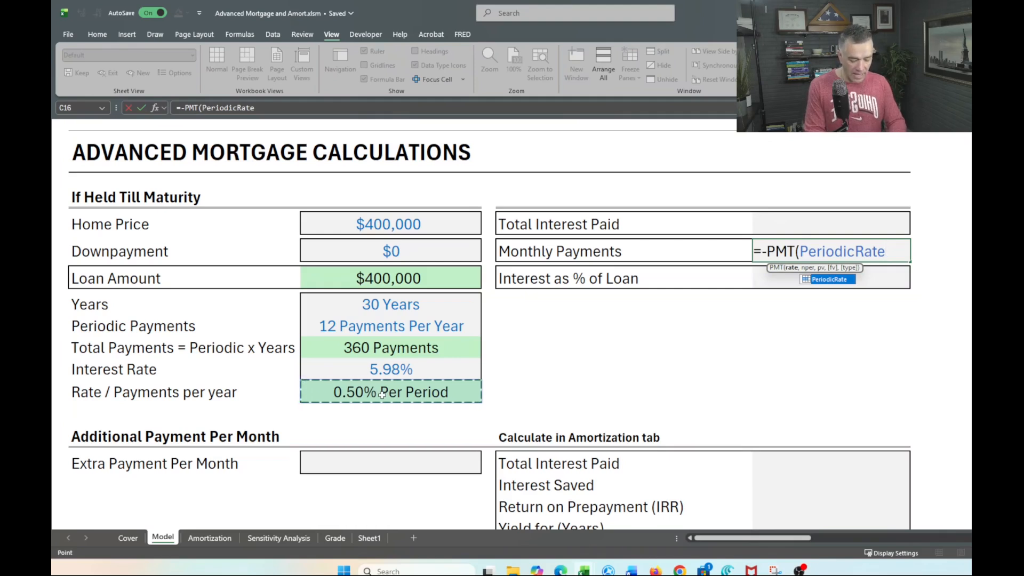
{"action": "type", "text": ","}
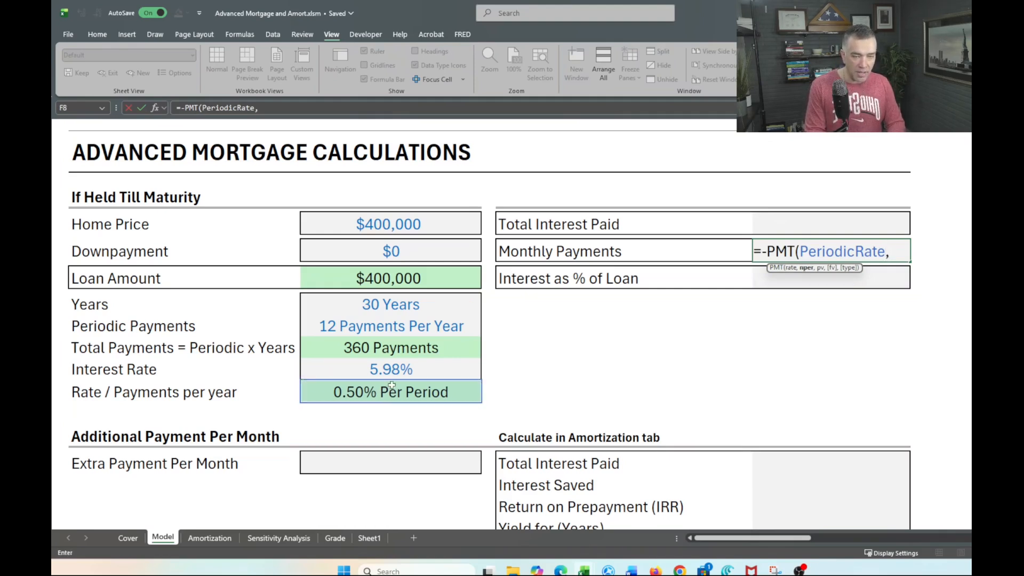
{"action": "left_click", "coordinate": [394, 339]}
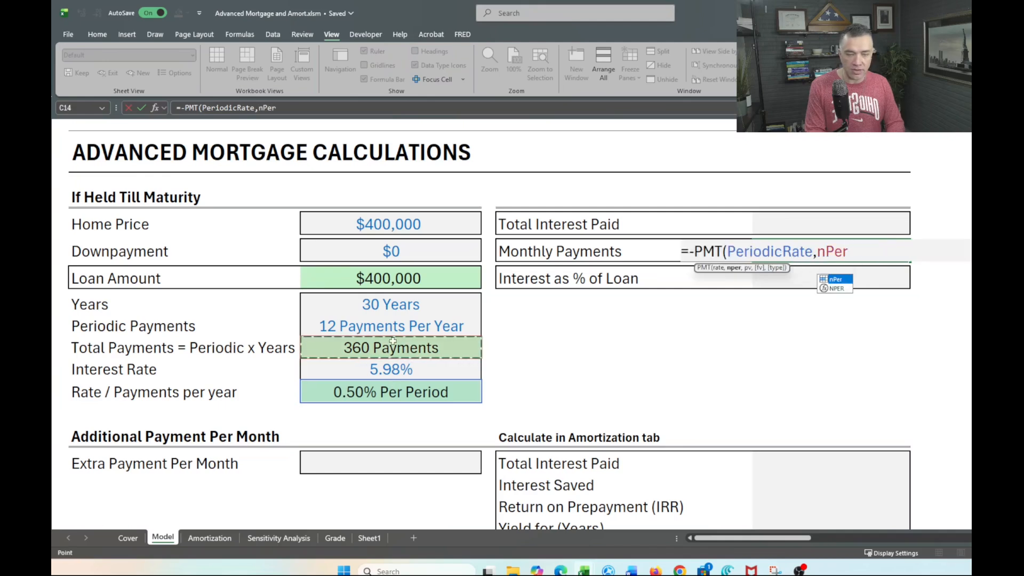
{"action": "type", "text": ","}
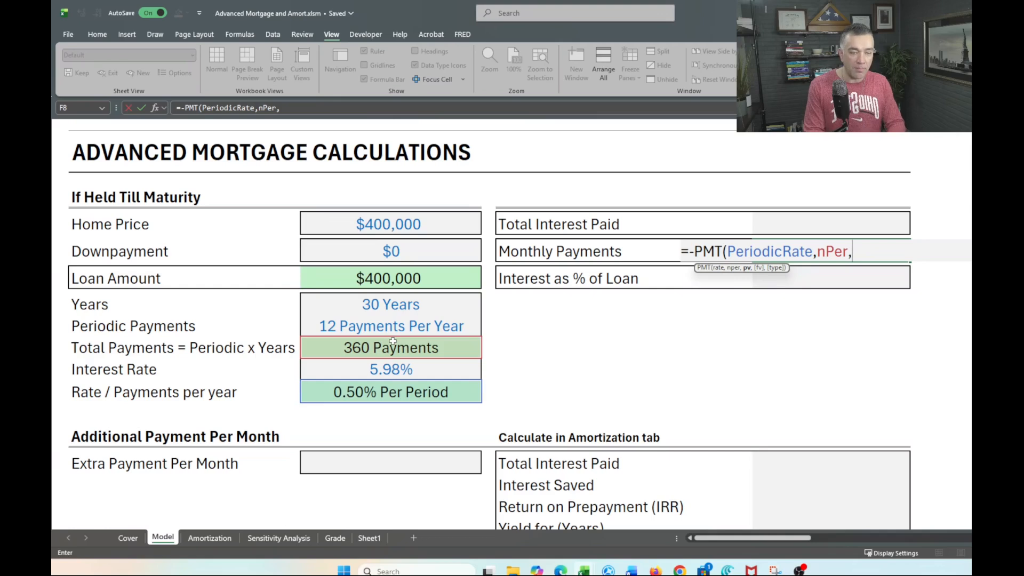
{"action": "type", "text": "loan"}
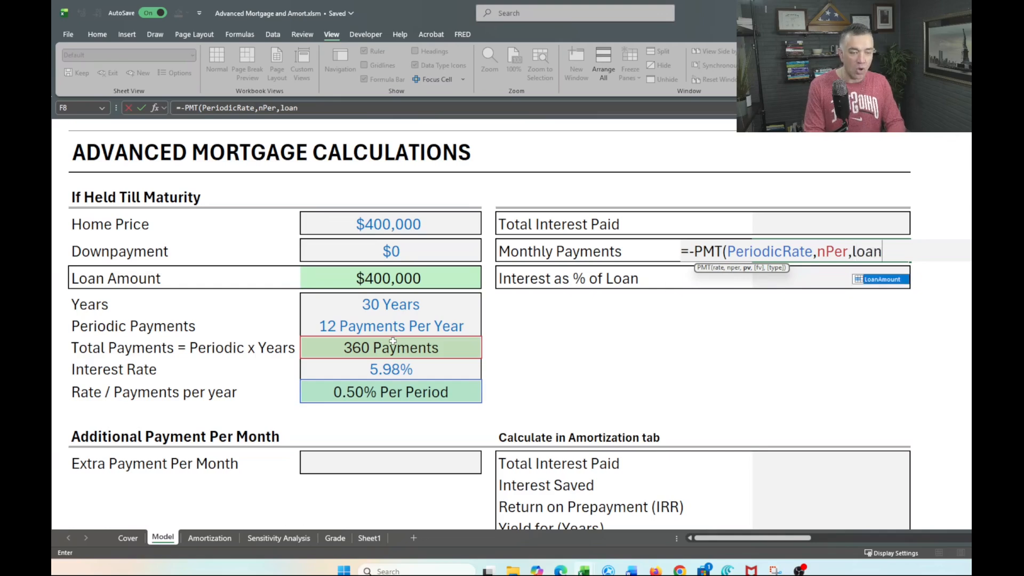
{"action": "key", "text": "Tab"}
{"action": "type", "text": ","}
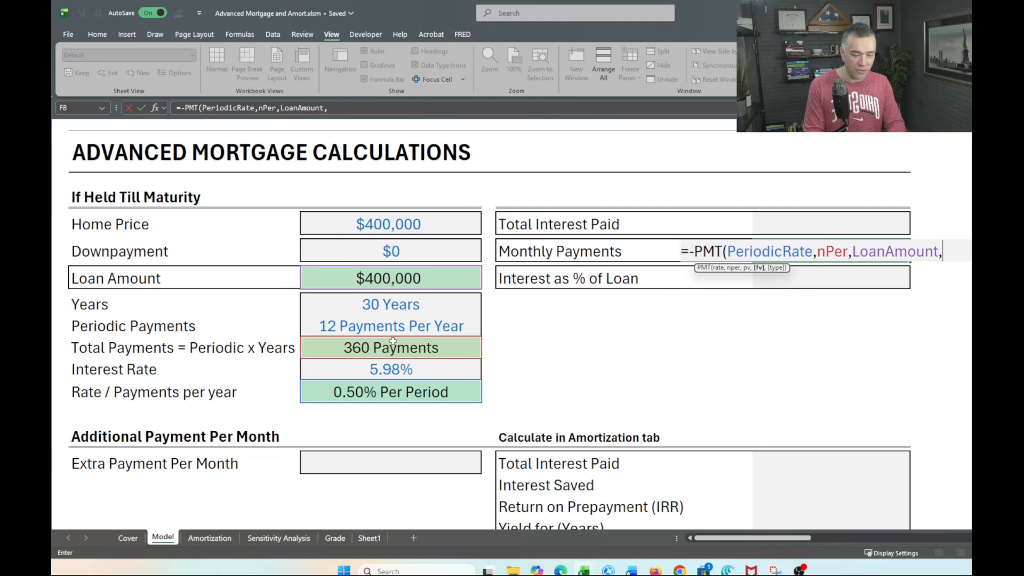
{"action": "type", "text": "0"}
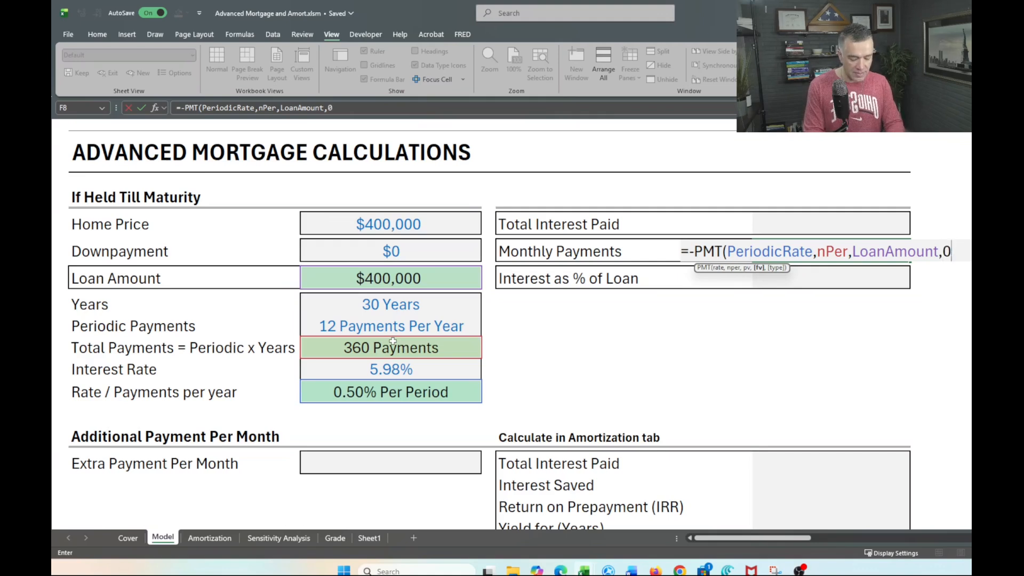
{"action": "type", "text": ")"}
{"action": "key", "text": "Return"}
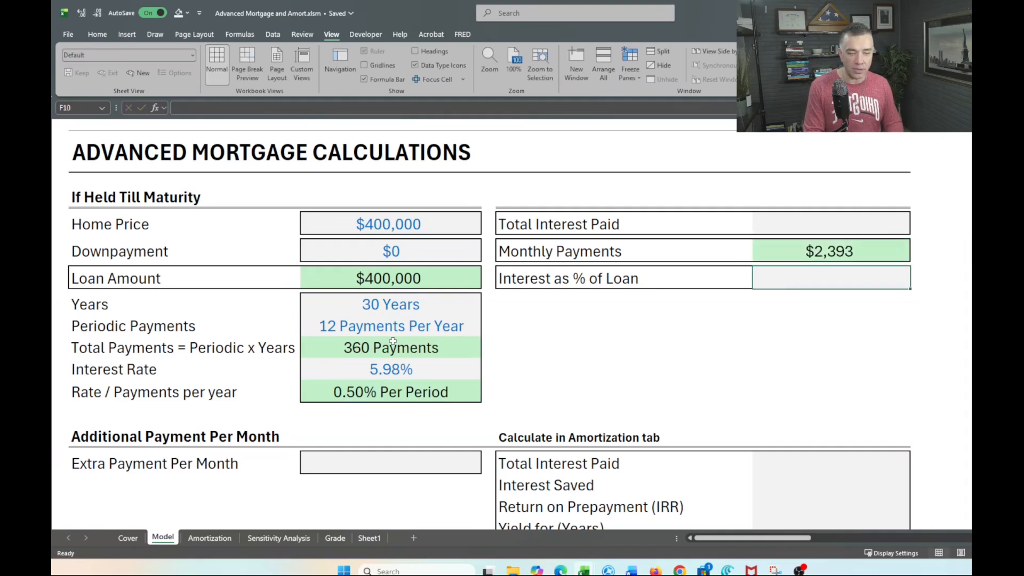
Step: Calculate the Total Interest Paid for the loan held till maturity with the formula =-CUMIPMT(PeriodicRate,nPer, LoanAmount, 1,nPer,0)
{"action": "key", "text": "Up"}
{"action": "key", "text": "Up"}
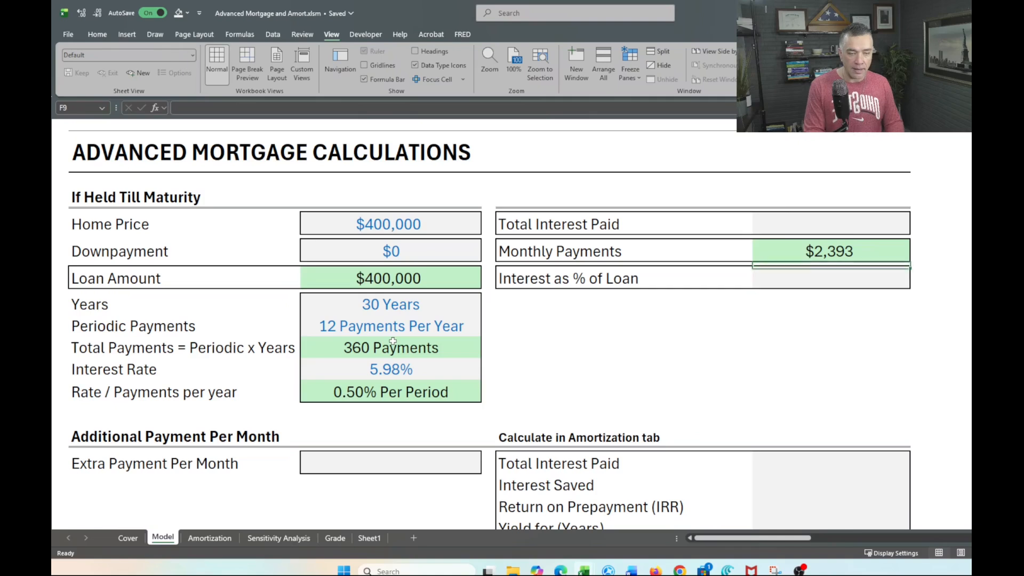
{"action": "key", "text": "Left"}
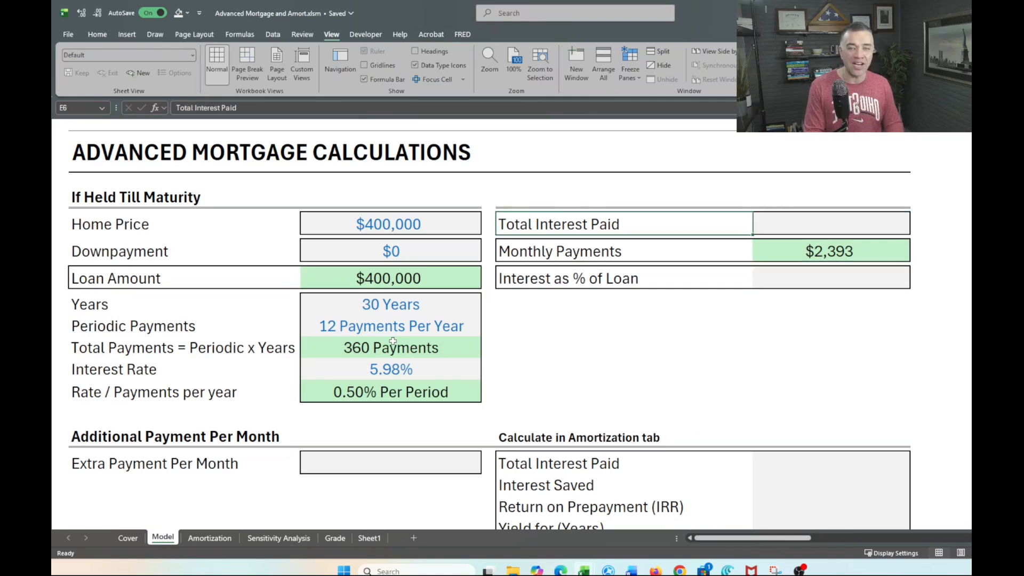
{"action": "key", "text": "Right"}
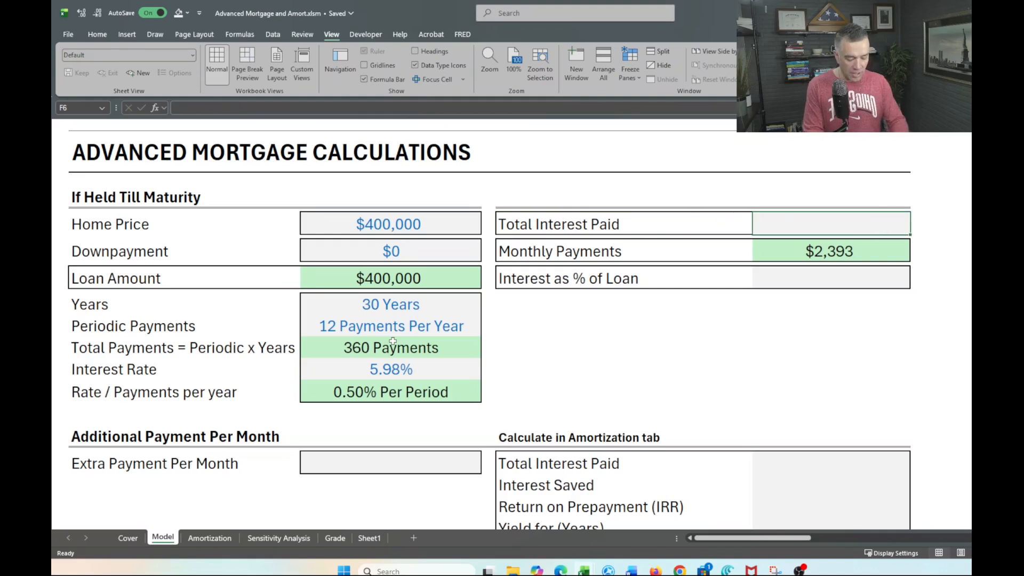
{"action": "type", "text": "="}
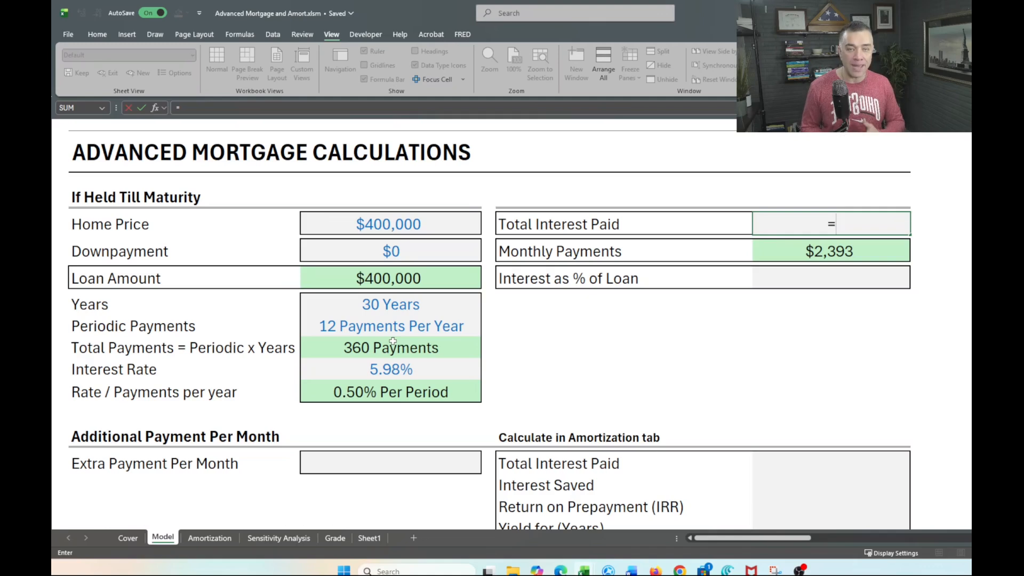
{"action": "type", "text": "-"}
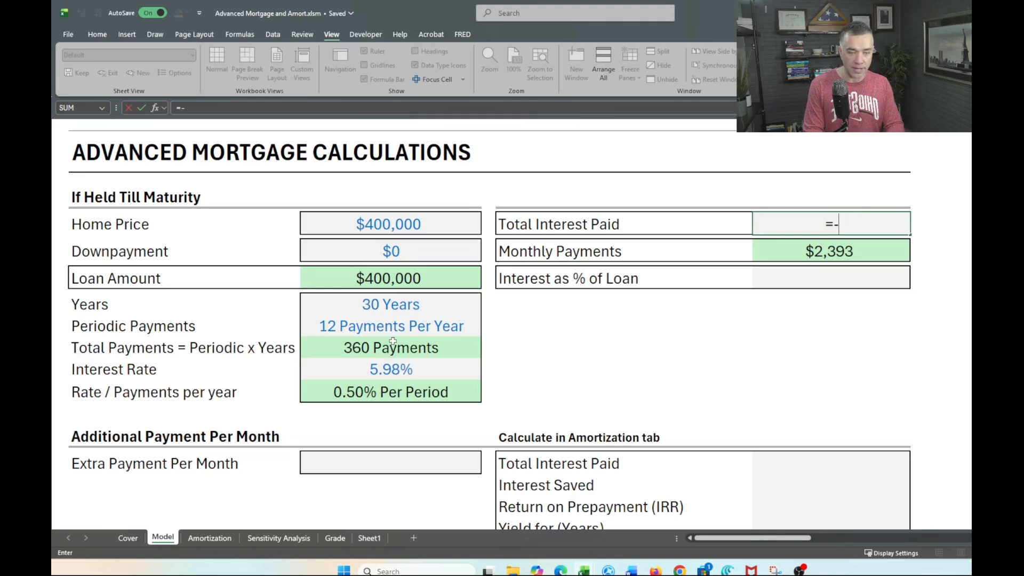
{"action": "type", "text": "c"}
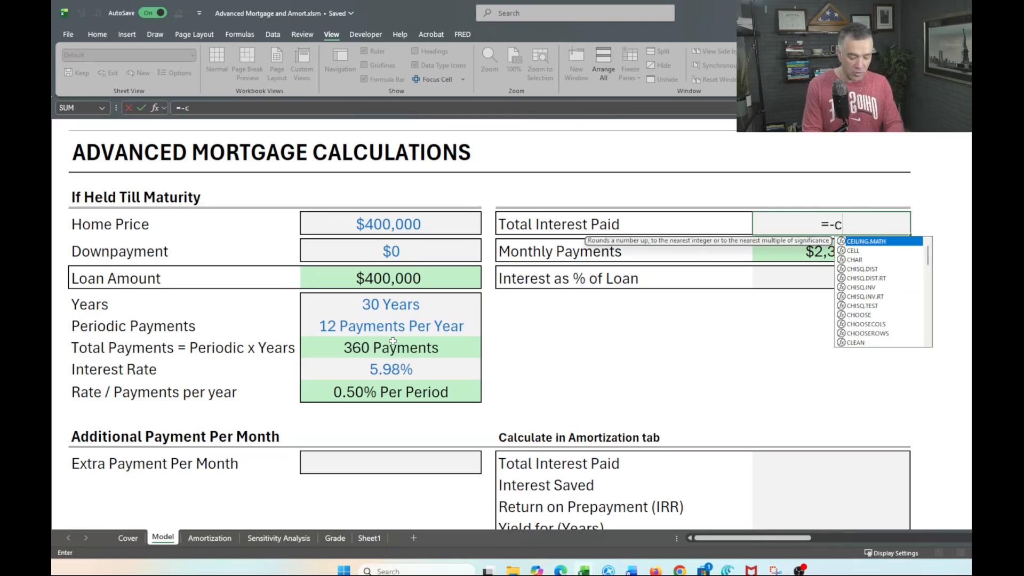
{"action": "type", "text": "umi"}
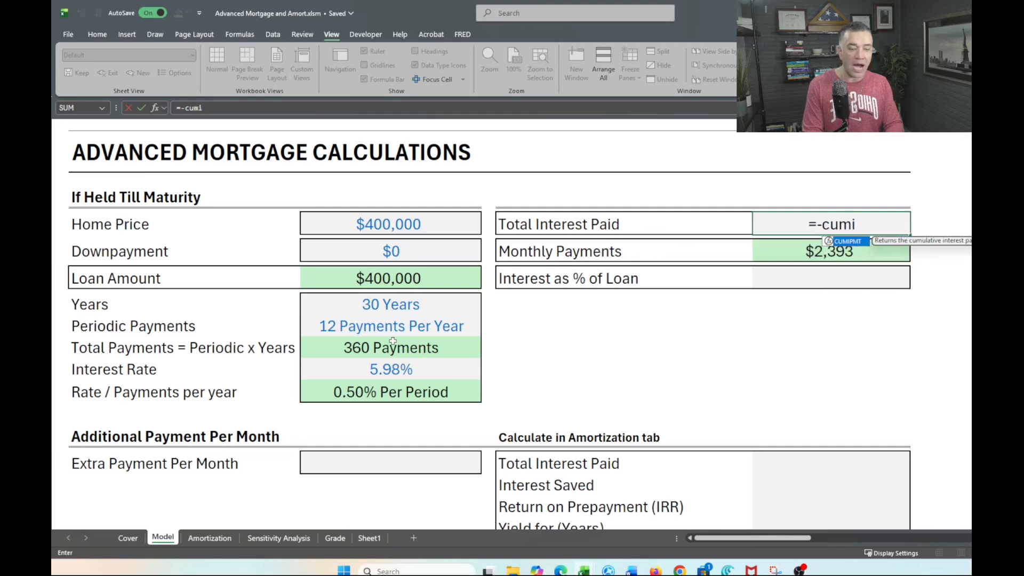
{"action": "key", "text": "Tab"}
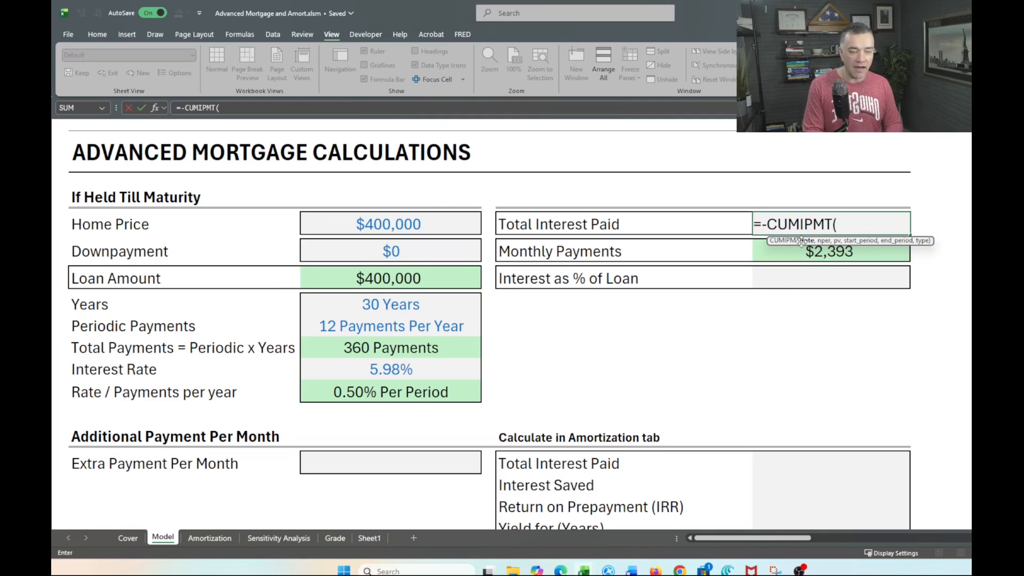
{"action": "left_click", "coordinate": [382, 397]}
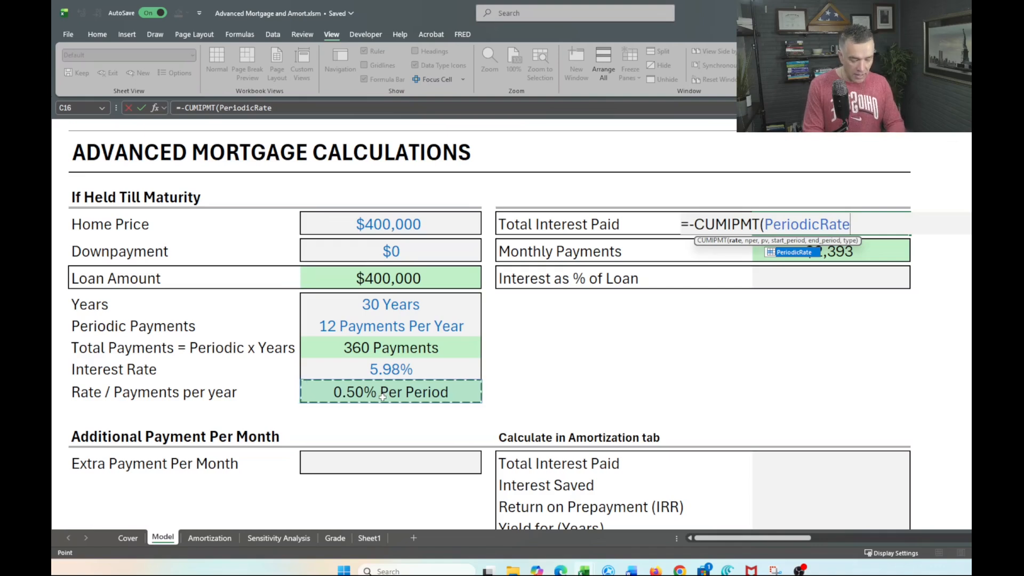
{"action": "type", "text": ","}
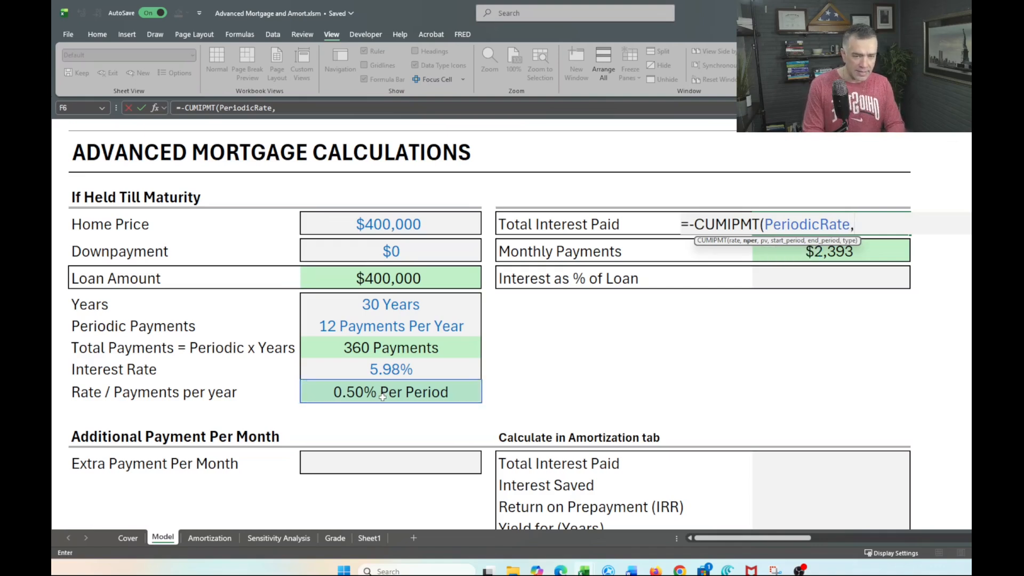
{"action": "type", "text": "nper"}
{"action": "key", "text": "Tab"}
{"action": "type", "text": ","}
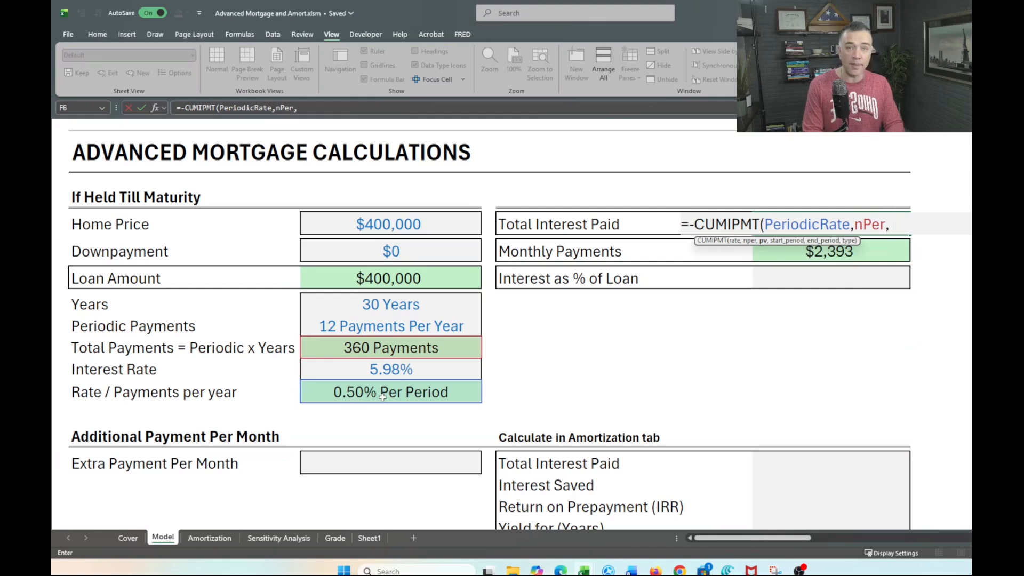
{"action": "type", "text": " loa"}
{"action": "key", "text": "Tab"}
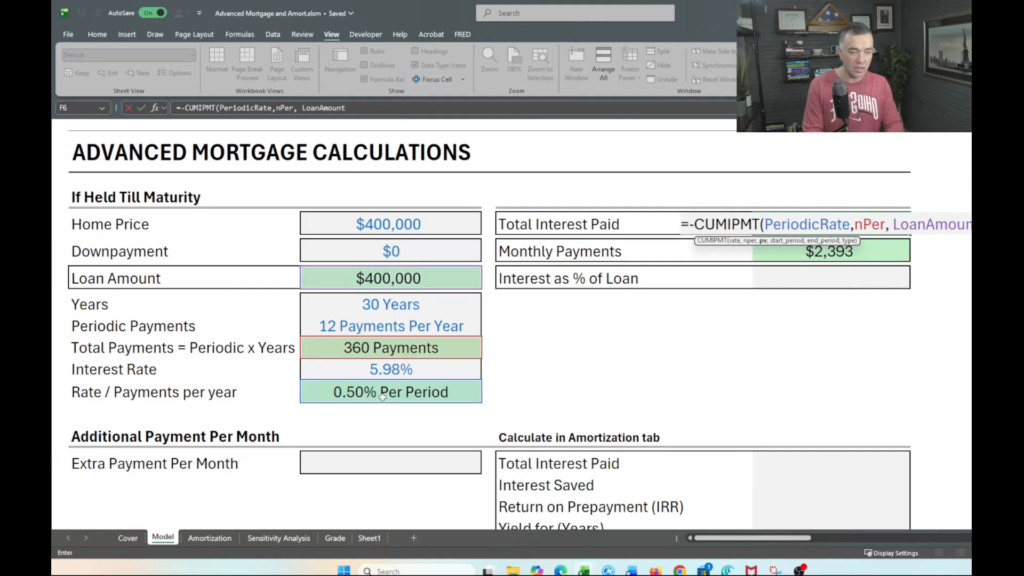
{"action": "type", "text": ","}
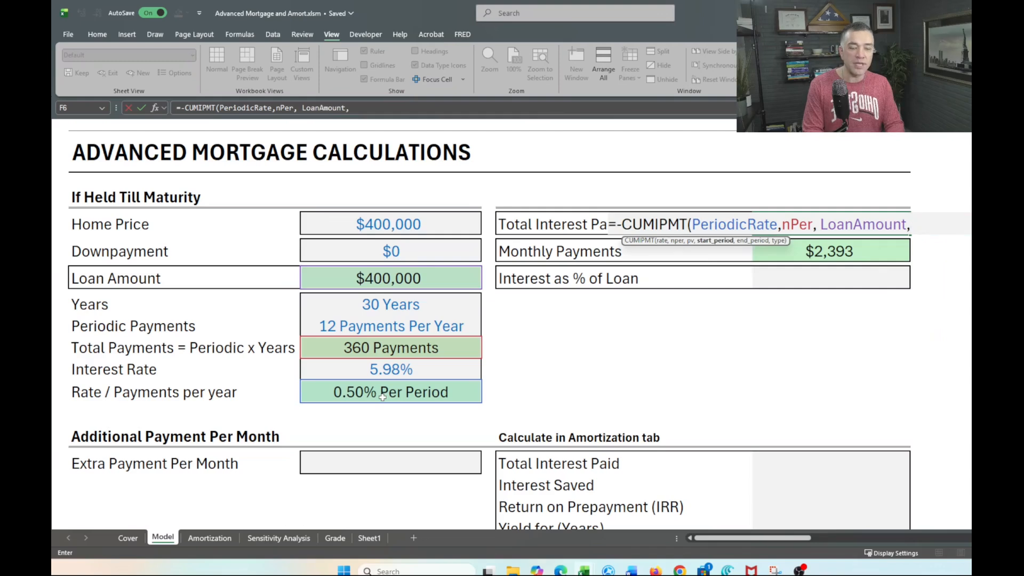
{"action": "type", "text": " 1"}
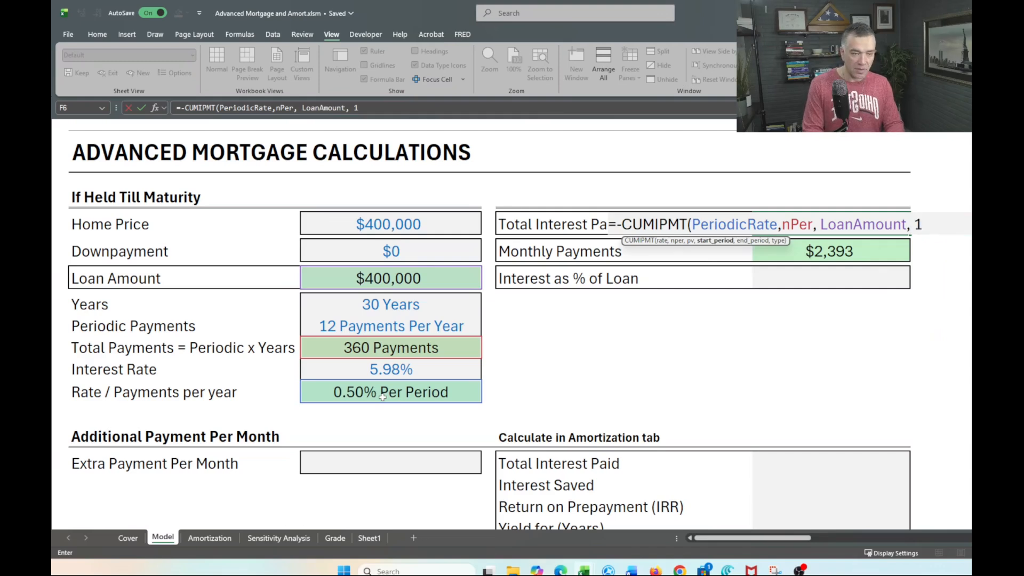
{"action": "type", "text": ","}
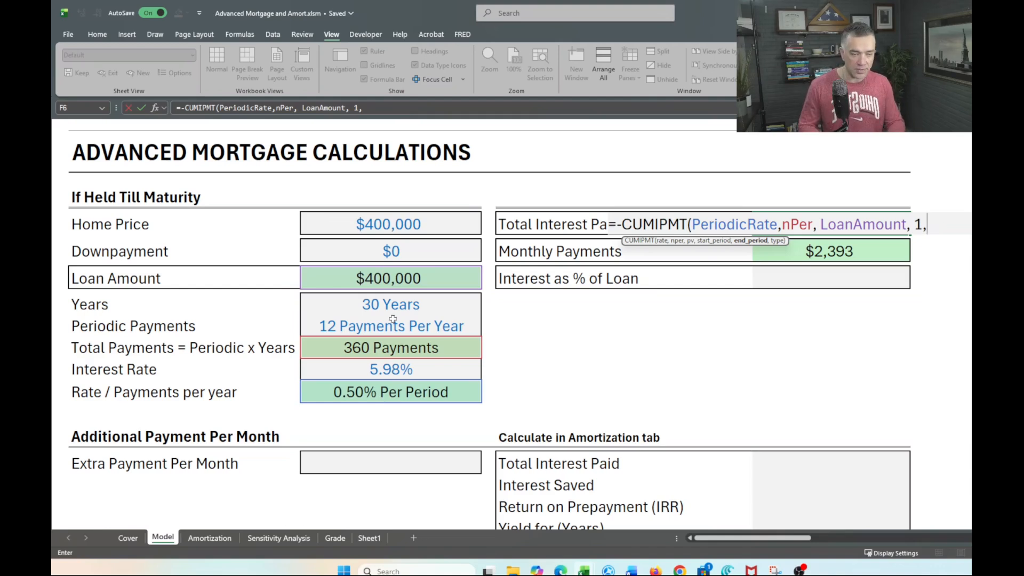
{"action": "type", "text": "nper"}
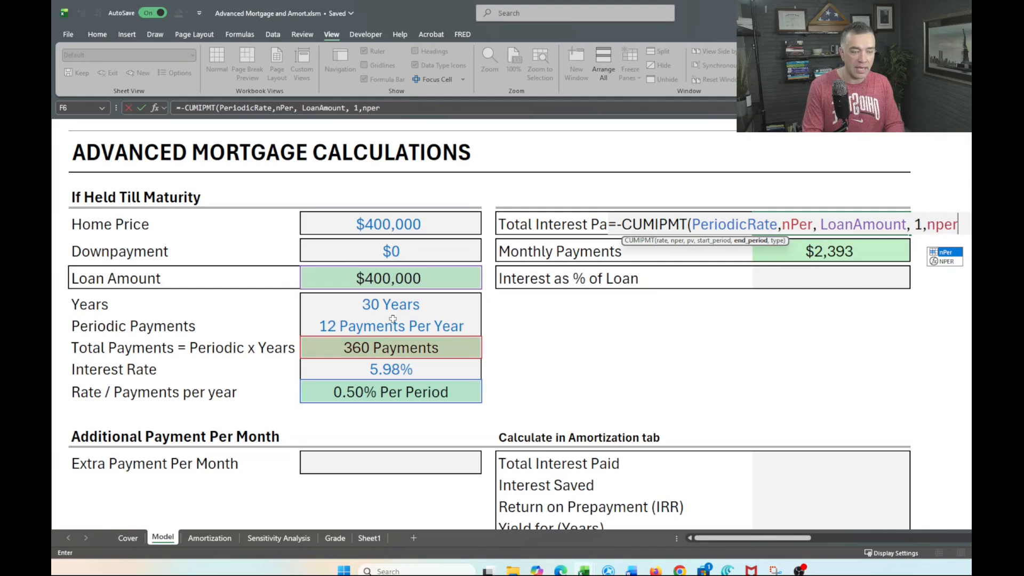
{"action": "key", "text": "Tab"}
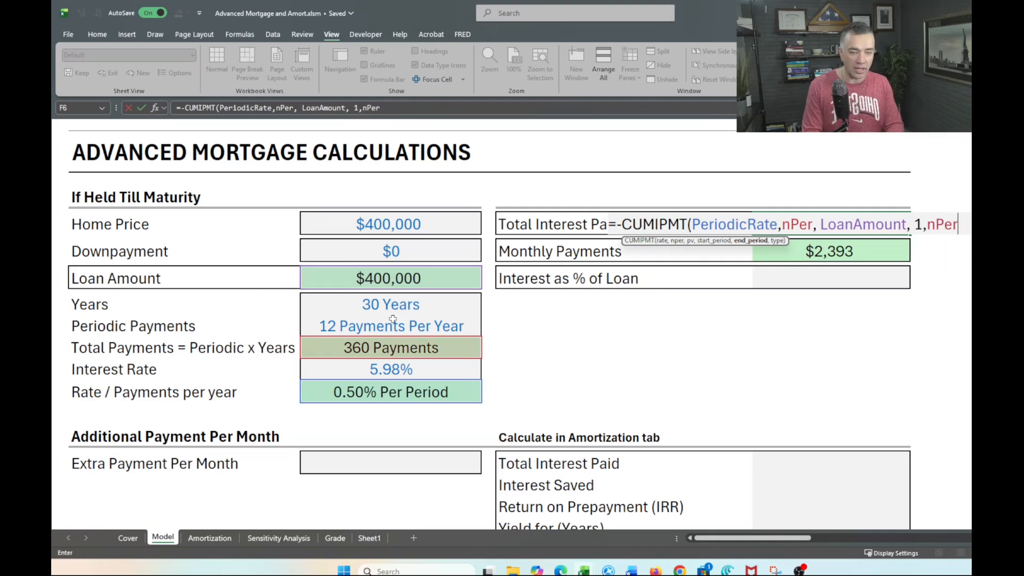
{"action": "type", "text": ","}
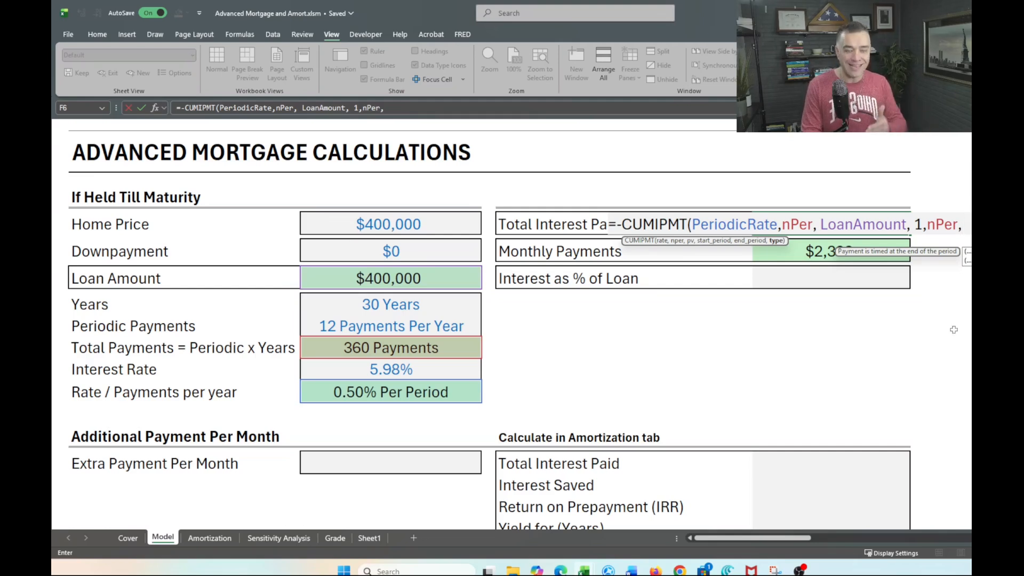
{"action": "type", "text": "0"}
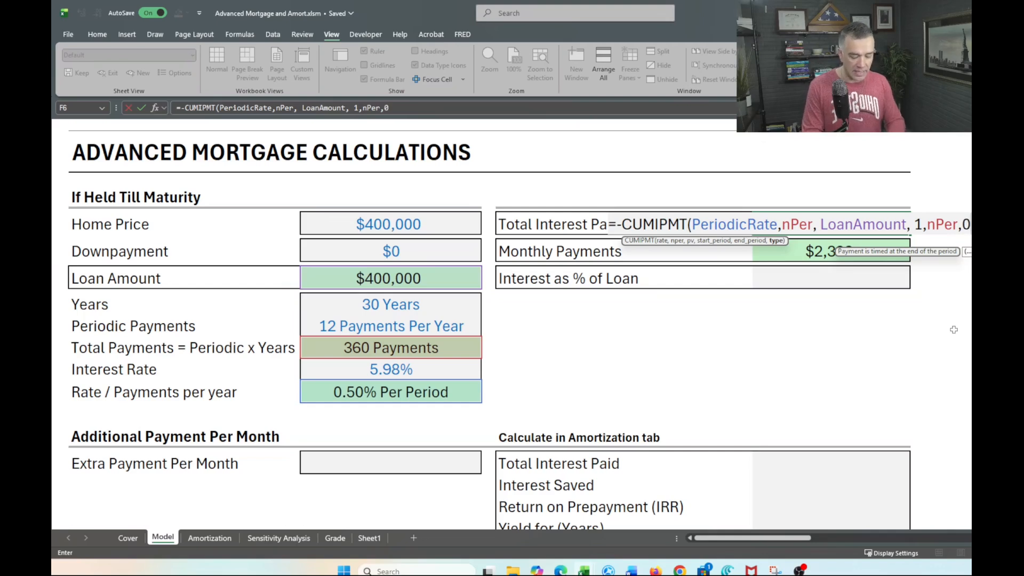
{"action": "type", "text": ")"}
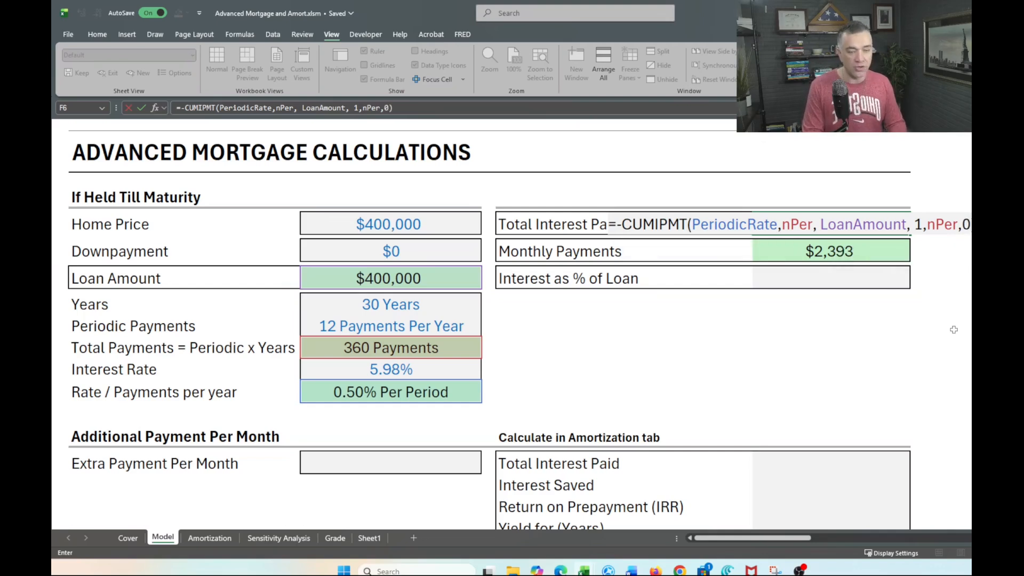
{"action": "key", "text": "Return"}
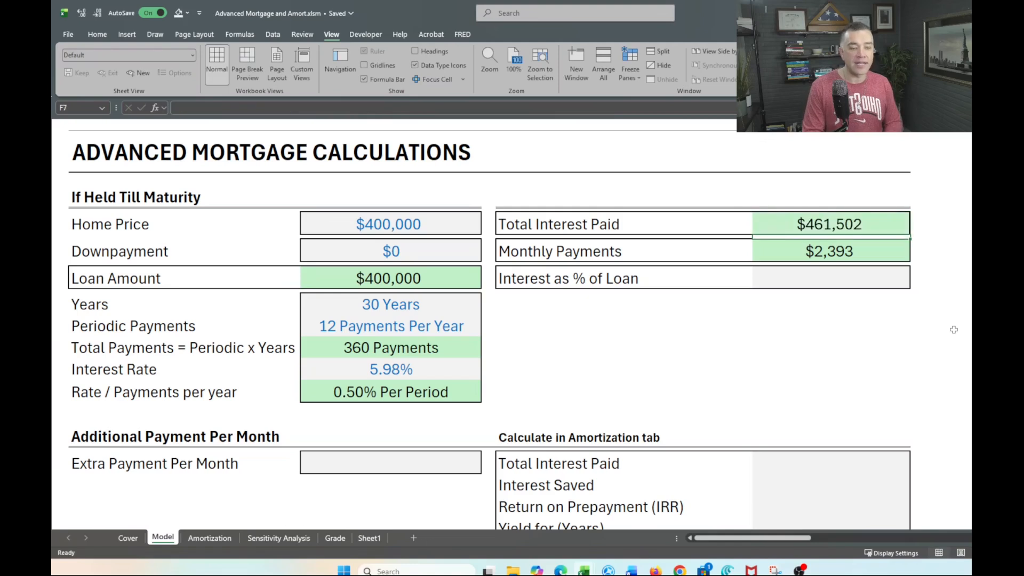
Step: Calculate the Interest as % of Loan by dividing the total interest by the loan with the formula =F6/LoanAmount
{"action": "left_click", "coordinate": [815, 281]}
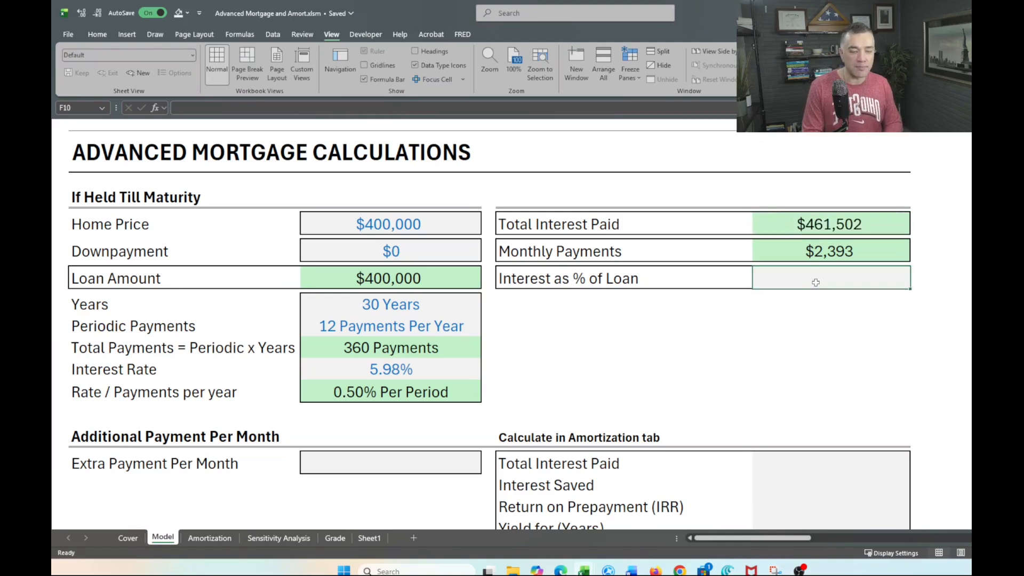
{"action": "type", "text": "="}
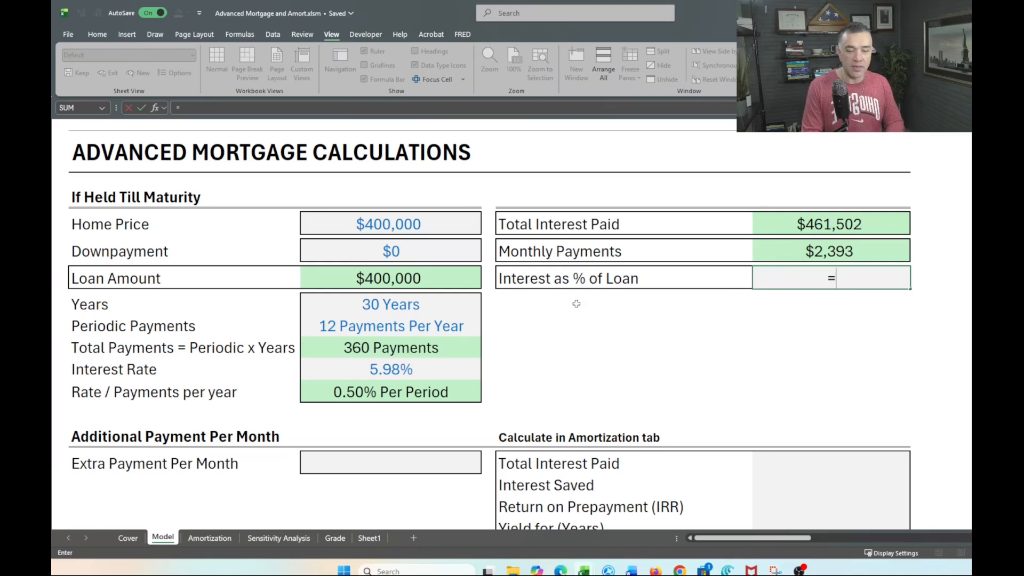
{"action": "left_click", "coordinate": [780, 224]}
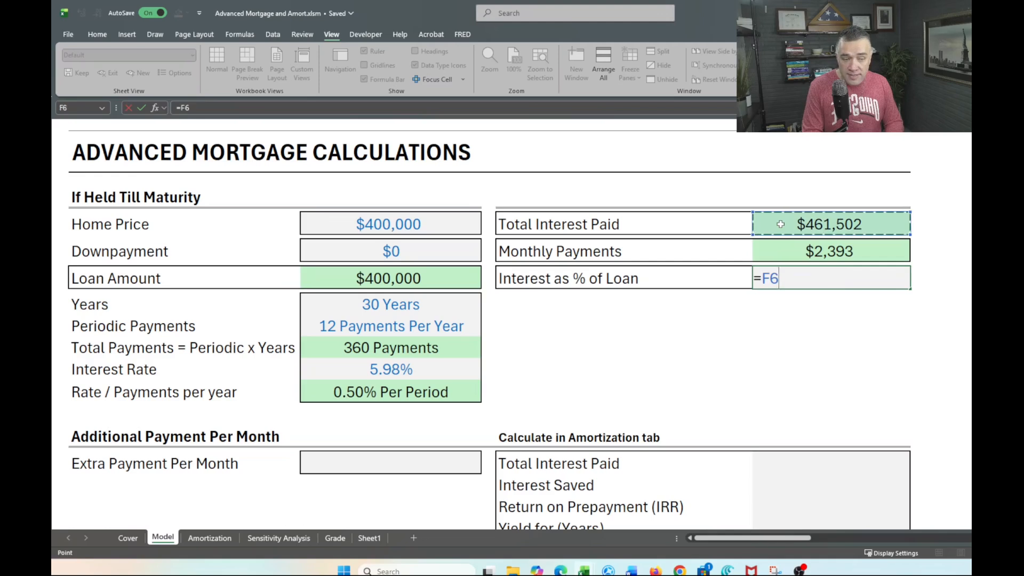
{"action": "type", "text": "/"}
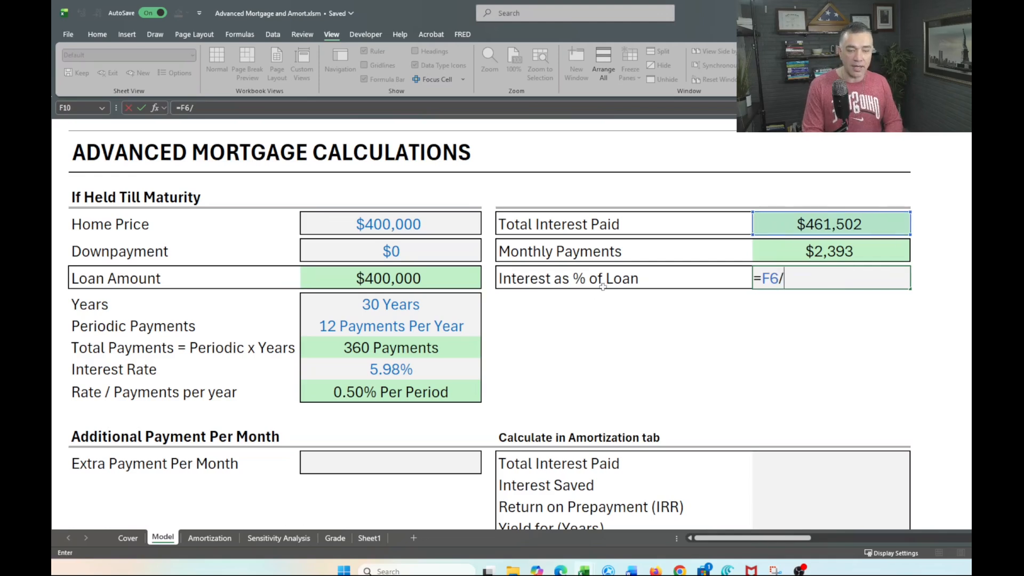
{"action": "left_click", "coordinate": [347, 284]}
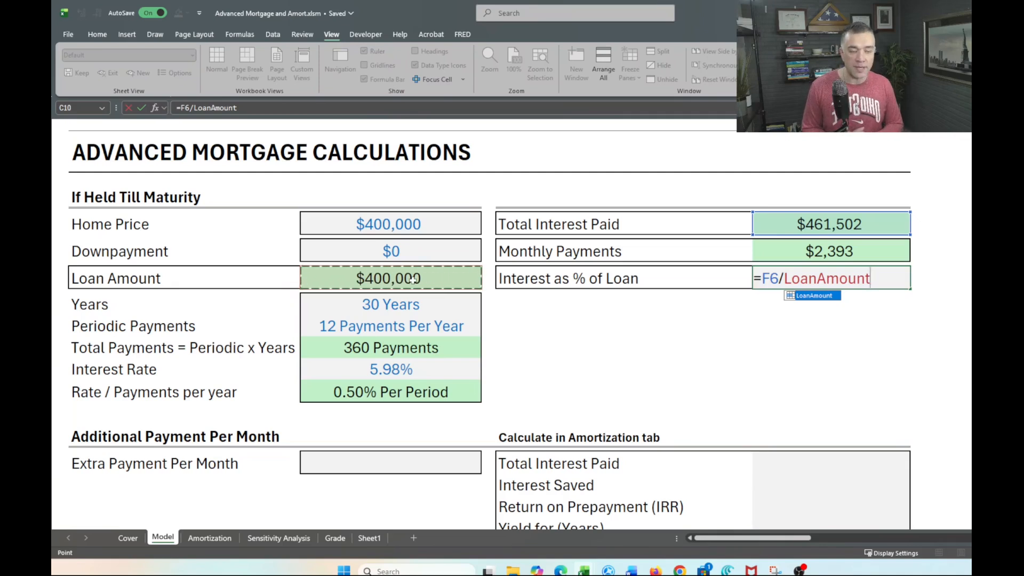
{"action": "key", "text": "Return"}
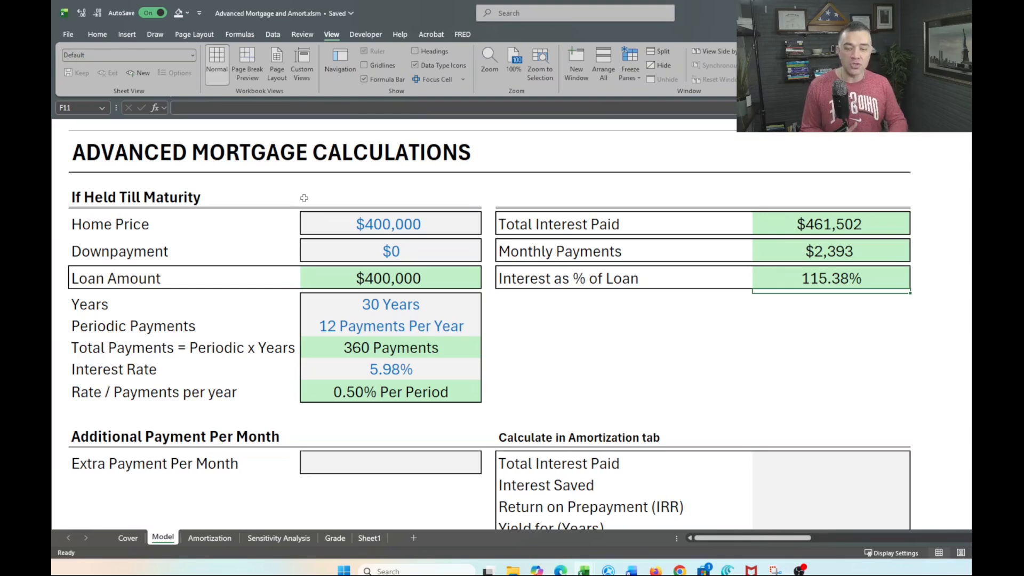
Step: Review the Model sheet's additional payment section and the Amortization sheet's layout, and open the Sensitivity Analysis sheet
{"action": "left_click", "coordinate": [387, 304]}
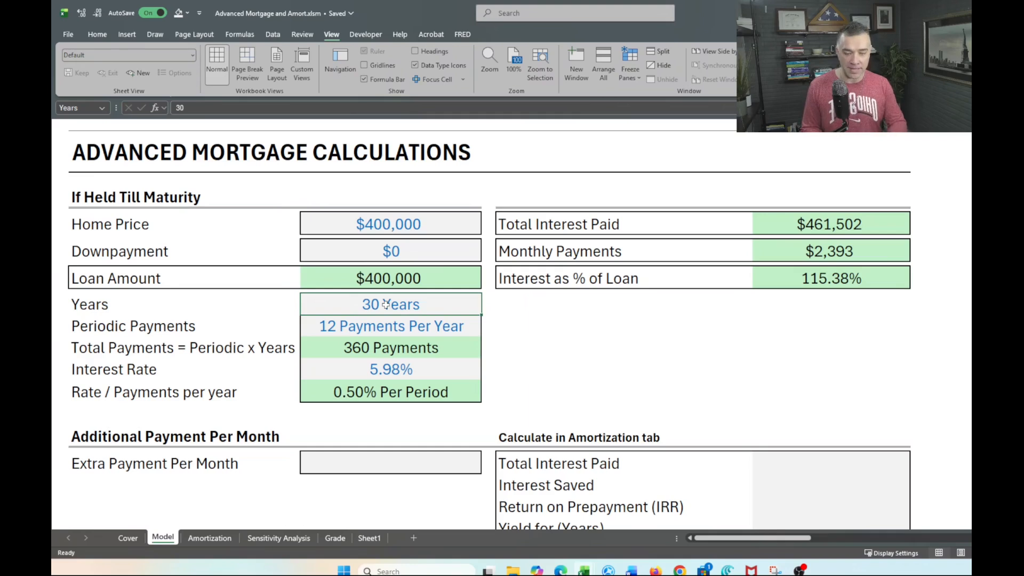
{"action": "scroll", "coordinate": [387, 304], "scroll_direction": "down", "scroll_amount": 3}
{"action": "scroll", "coordinate": [386, 304], "scroll_direction": "up", "scroll_amount": 3}
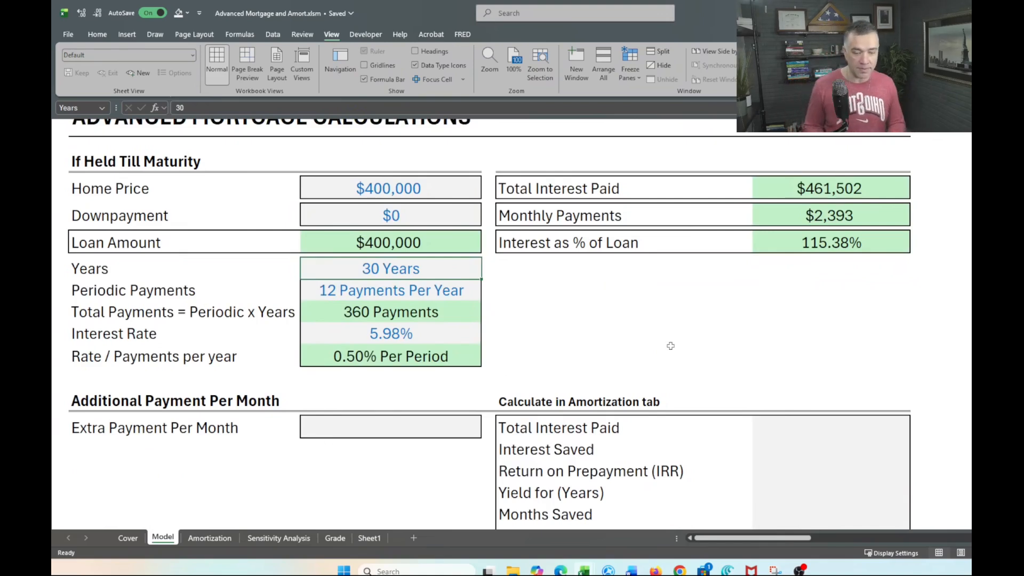
{"action": "left_click", "coordinate": [215, 539]}
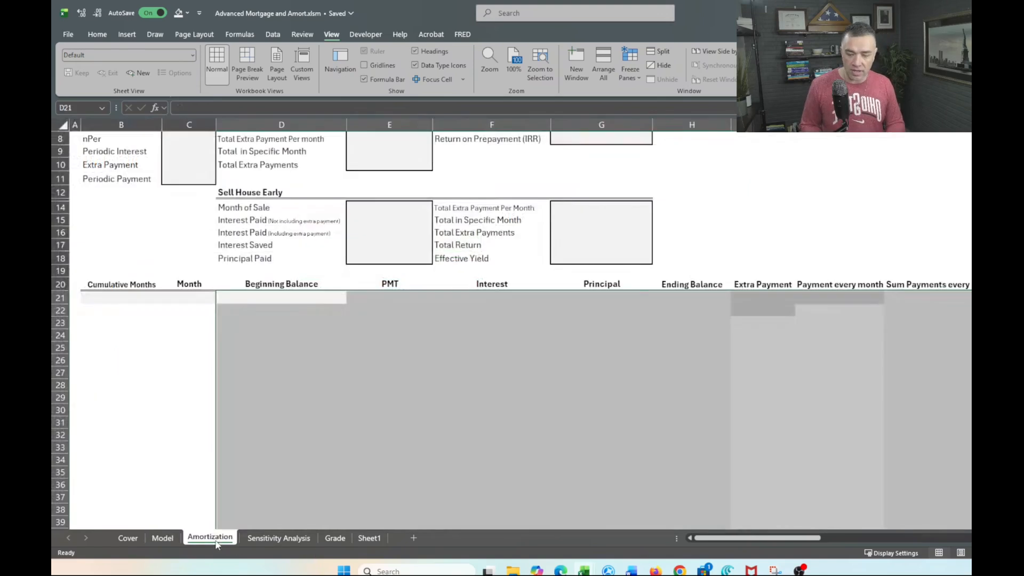
{"action": "scroll", "coordinate": [283, 406], "scroll_direction": "up", "scroll_amount": 3}
{"action": "left_click", "coordinate": [364, 423]}
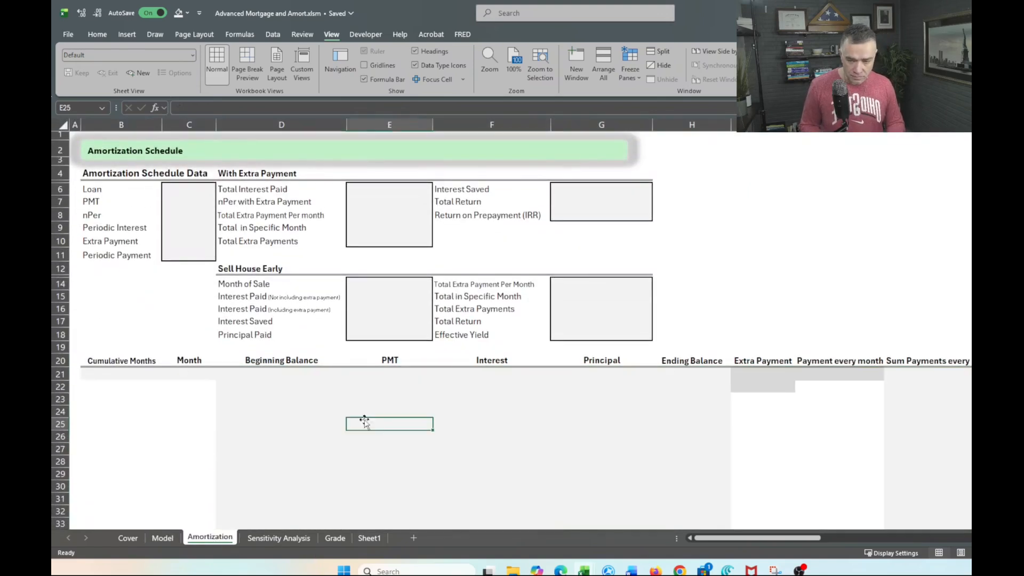
{"action": "scroll", "coordinate": [398, 303], "scroll_direction": "up", "scroll_amount": 1}
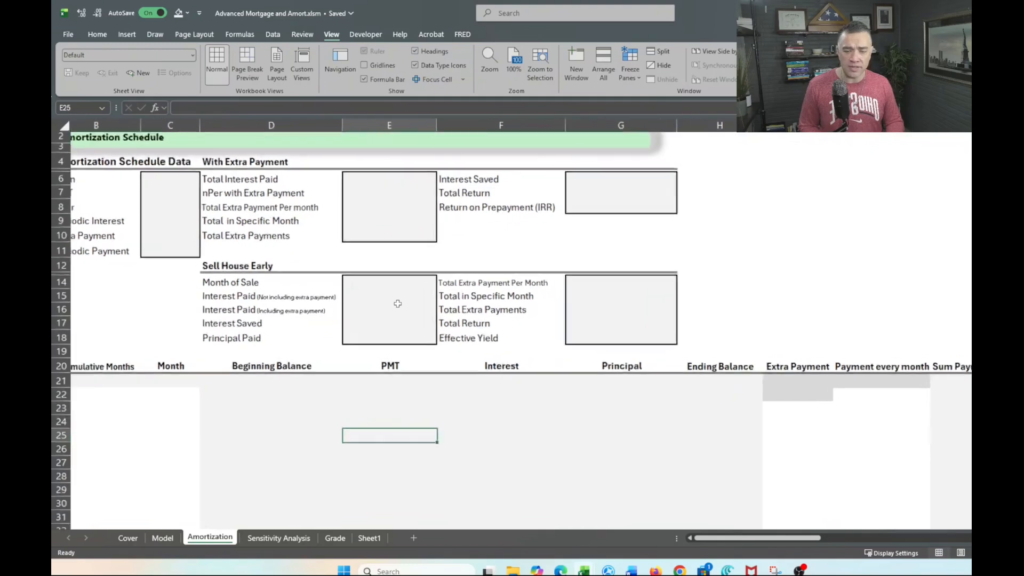
{"action": "scroll", "coordinate": [398, 303], "scroll_direction": "up", "scroll_amount": 1}
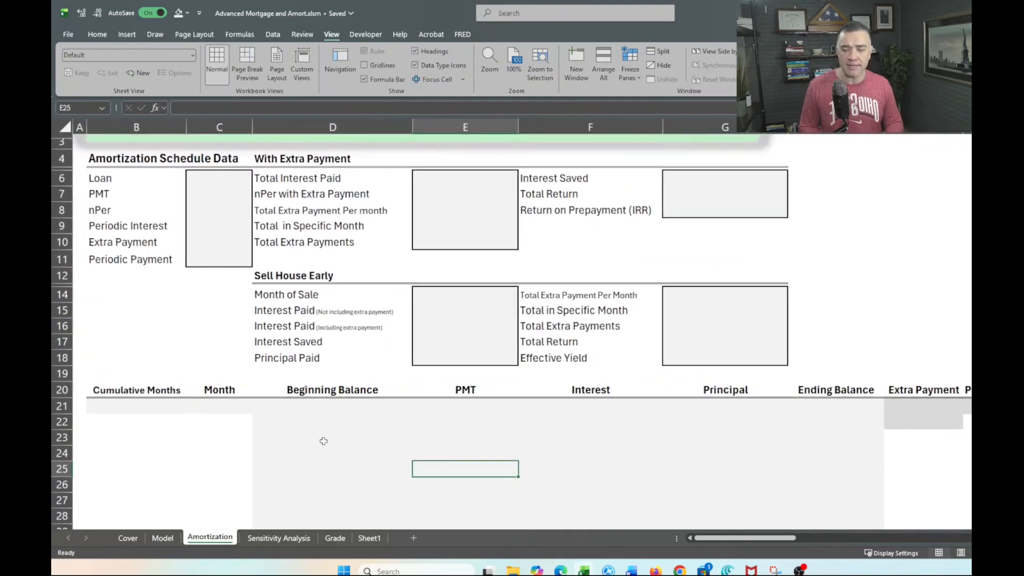
{"action": "left_click", "coordinate": [306, 410]}
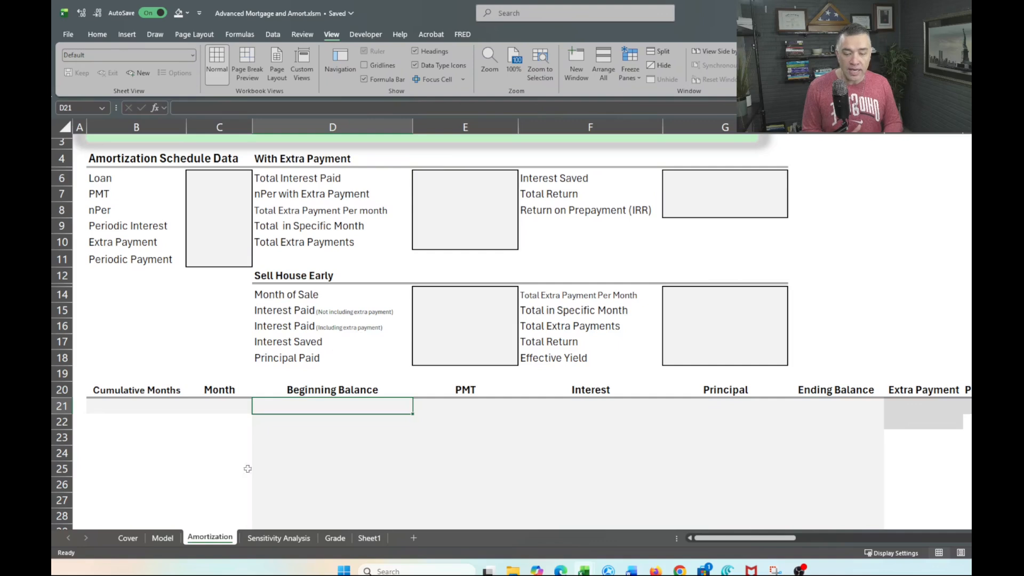
{"action": "left_click", "coordinate": [279, 539]}
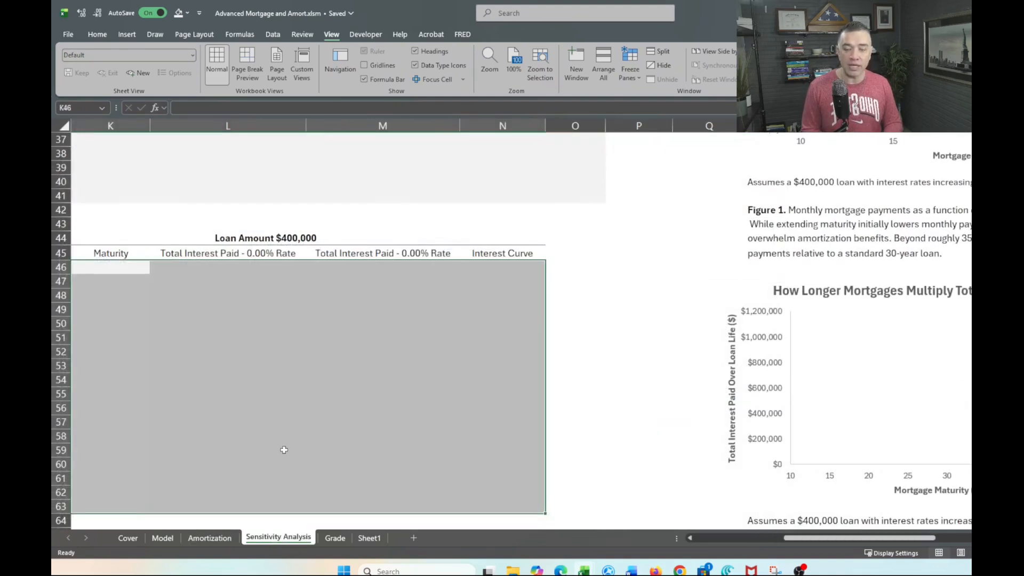
Step: In the Amortization sheet's schedule data, fill the Loan cell with the formula =LoanAmount
{"action": "scroll", "coordinate": [284, 449], "scroll_direction": "up", "scroll_amount": 7}
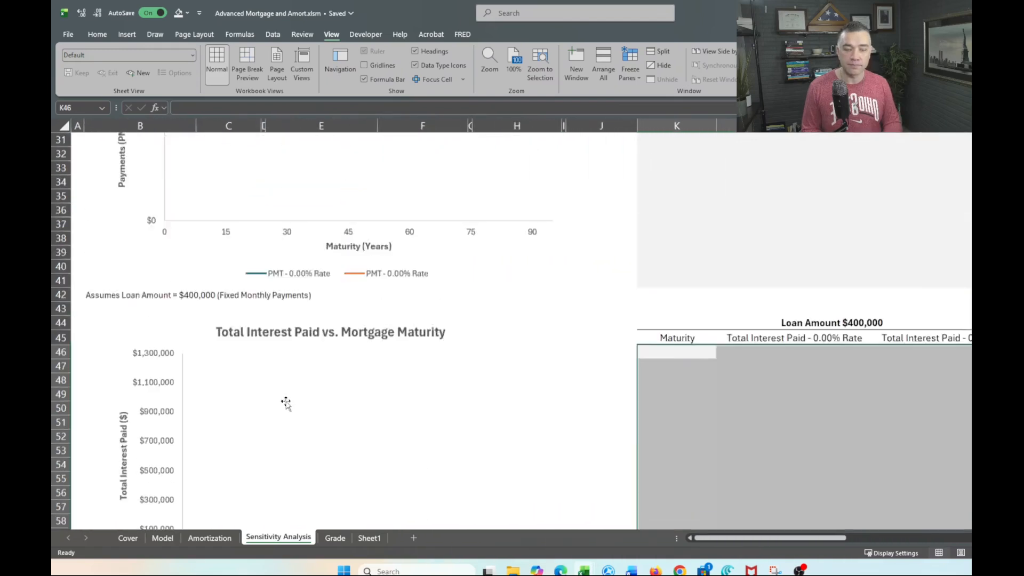
{"action": "scroll", "coordinate": [285, 404], "scroll_direction": "up", "scroll_amount": 5}
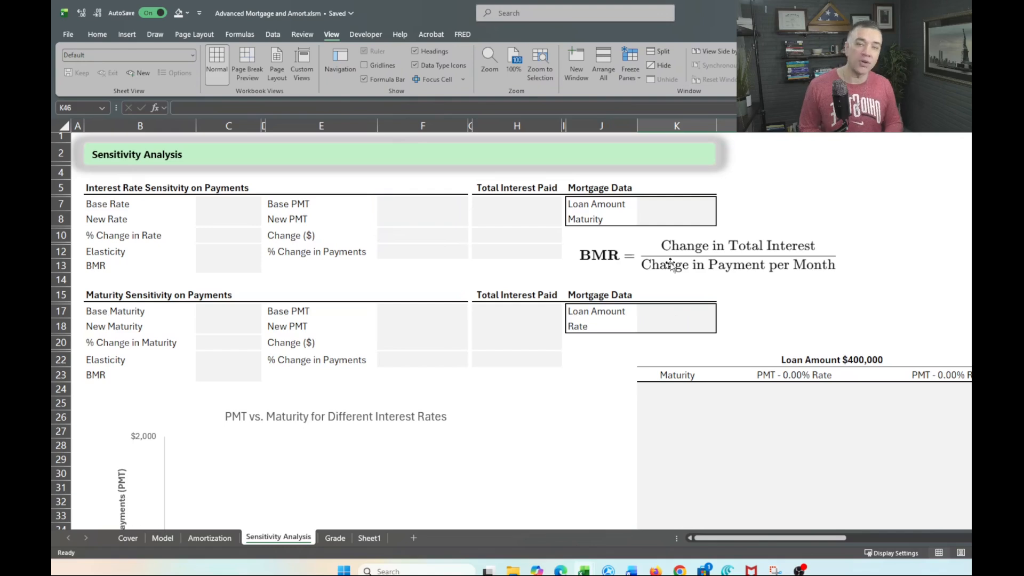
{"action": "left_click", "coordinate": [200, 539]}
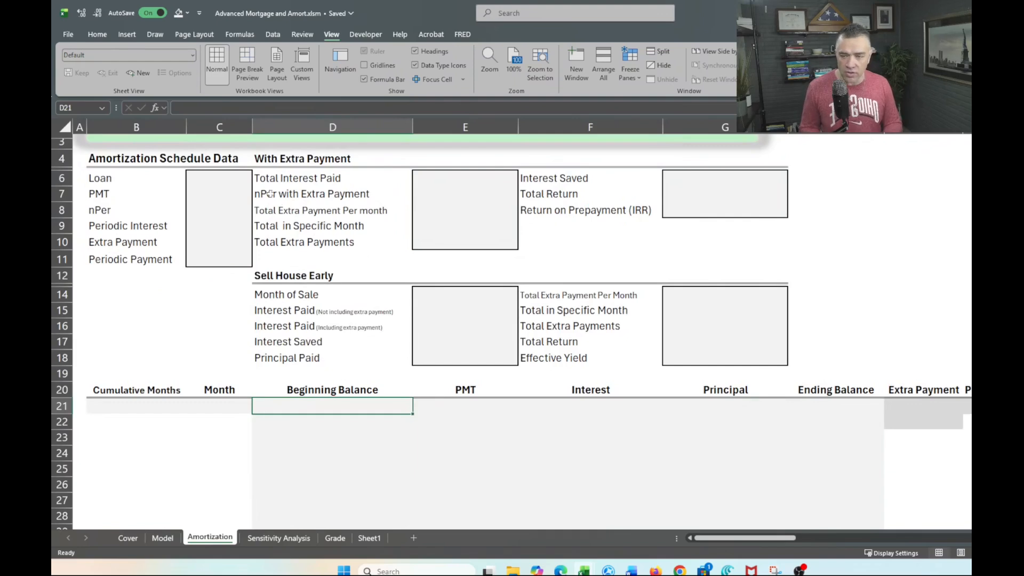
{"action": "left_click", "coordinate": [222, 182]}
{"action": "type", "text": "=LoanAmount"}
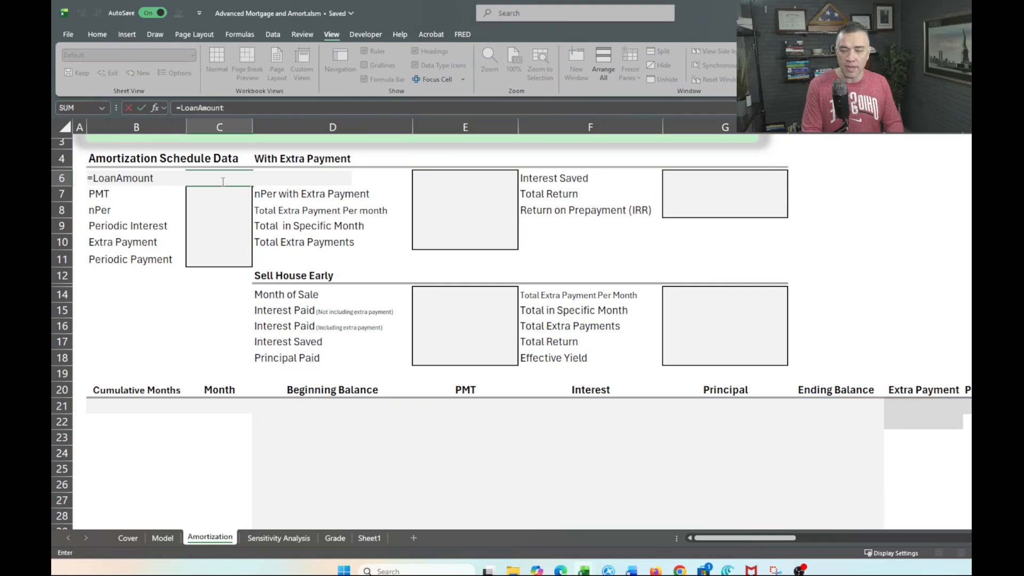
{"action": "key", "text": "Return"}
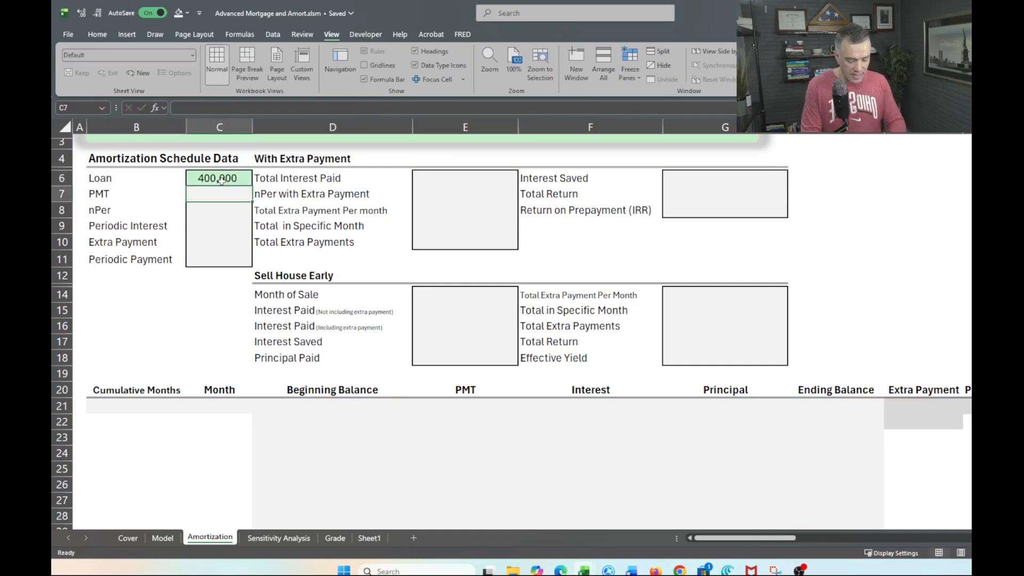
Step: Fill the PMT cell of the amortization schedule data with the formula =Payment
{"action": "type", "text": "=p"}
{"action": "key", "text": "BackSpace"}
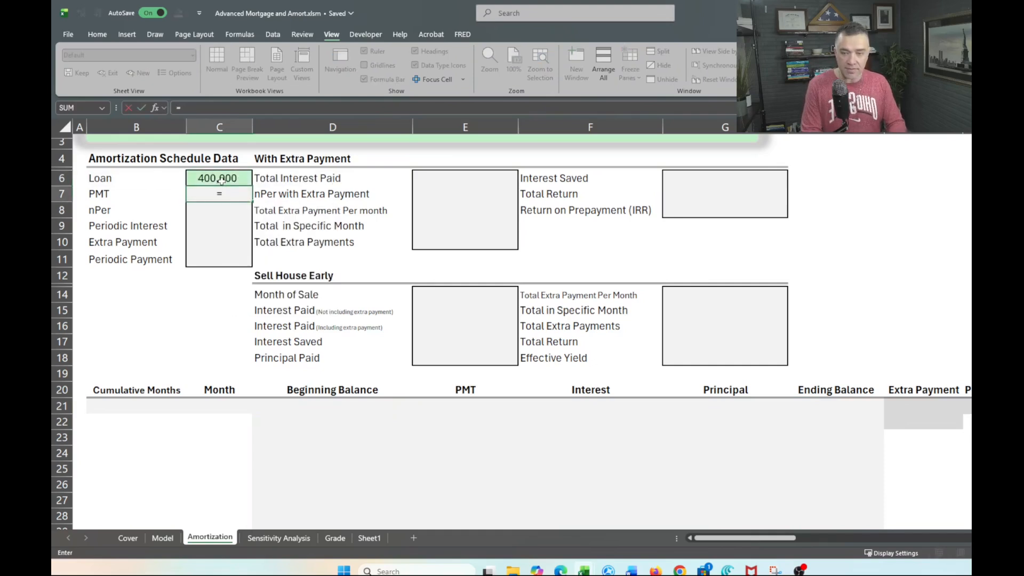
{"action": "type", "text": "pay"}
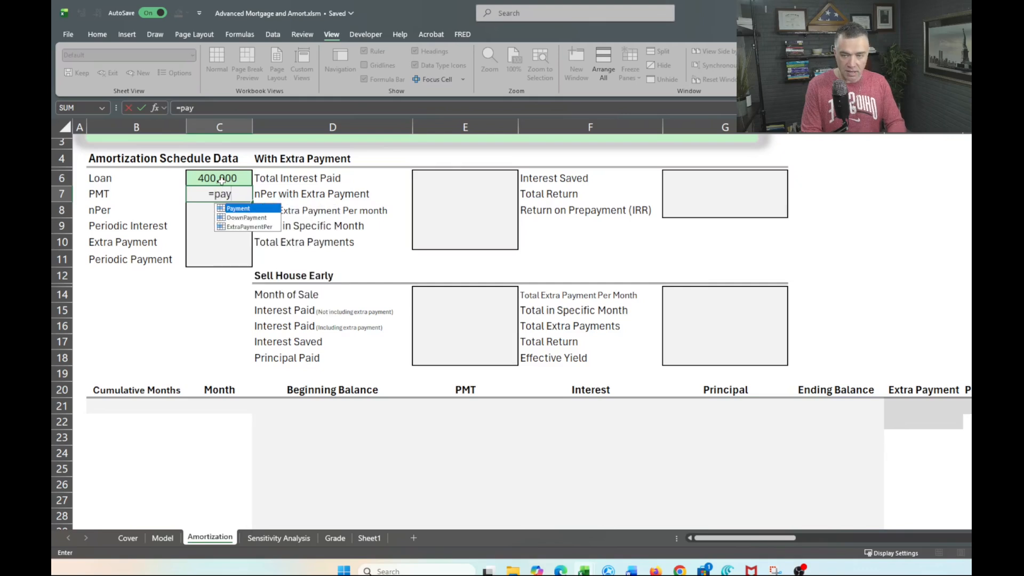
{"action": "key", "text": "Tab"}
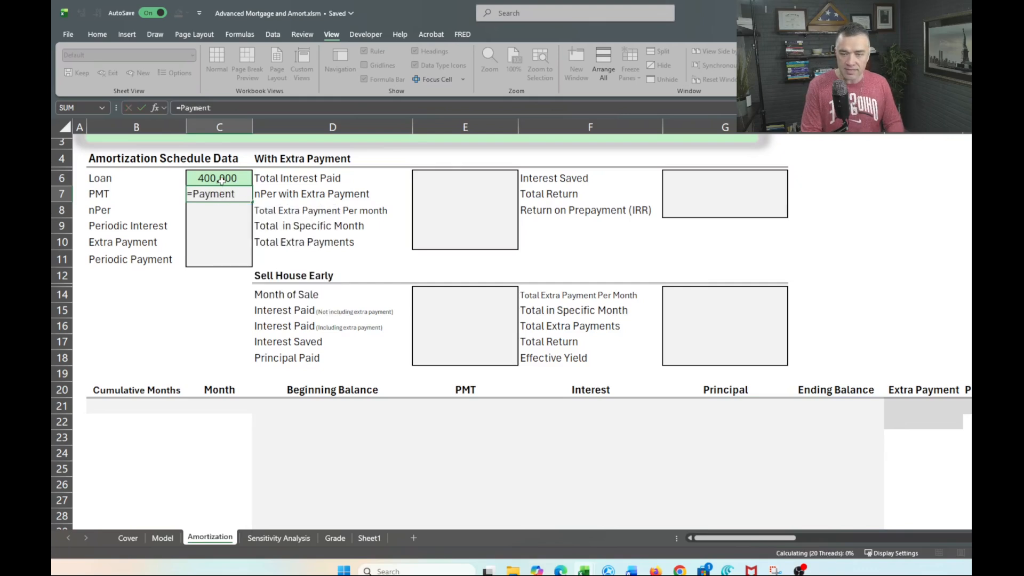
{"action": "key", "text": "Return"}
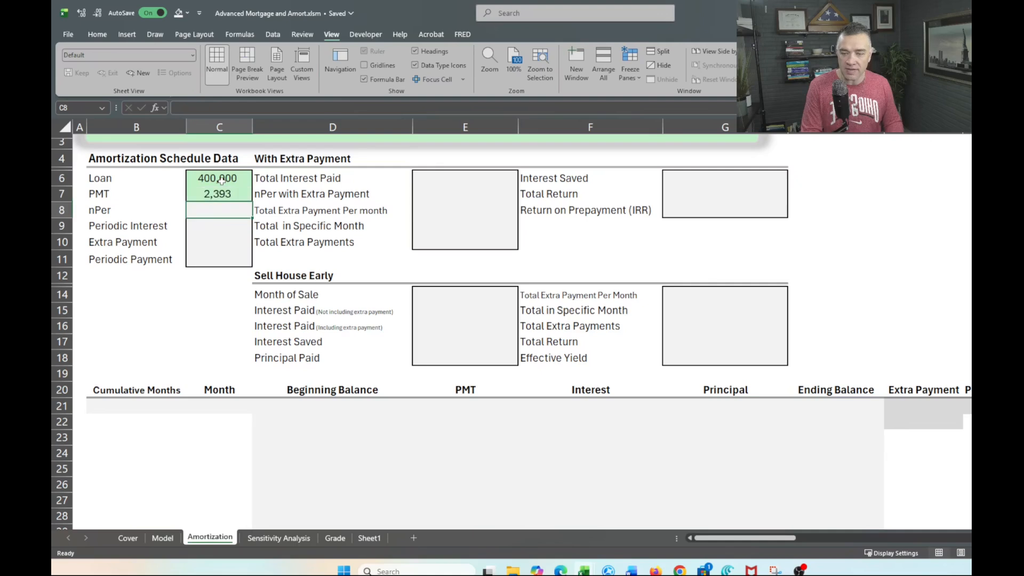
Step: Fill the nPer cell with the formula =nPer and the Periodic Interest cell with =PeriodicRate
{"action": "type", "text": "=nper"}
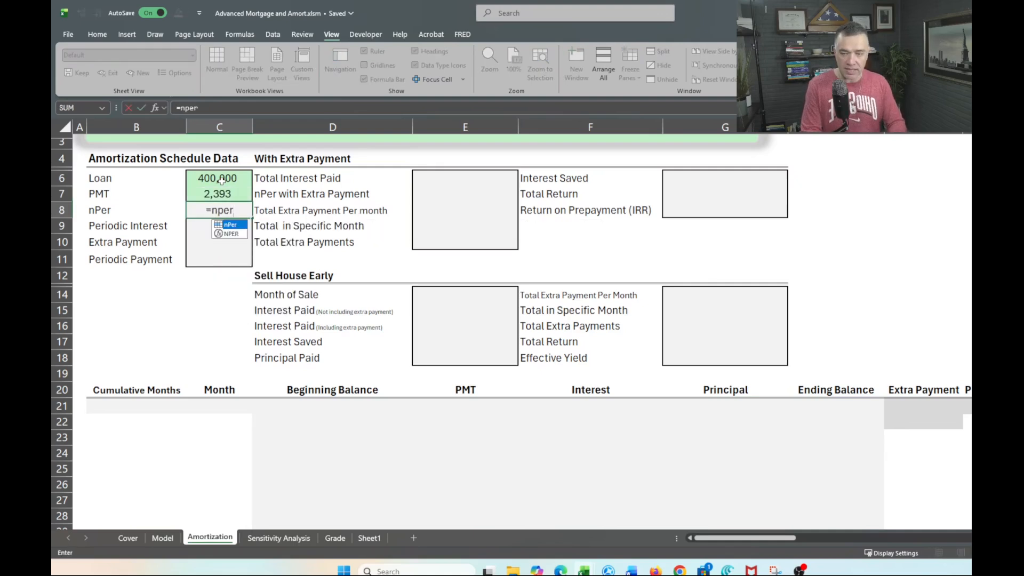
{"action": "key", "text": "Tab"}
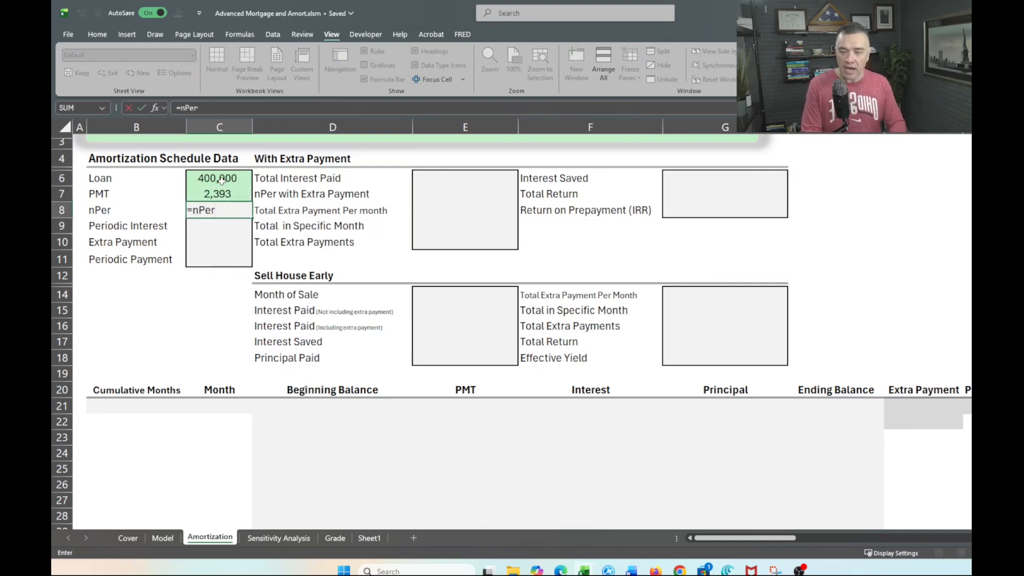
{"action": "key", "text": "Return"}
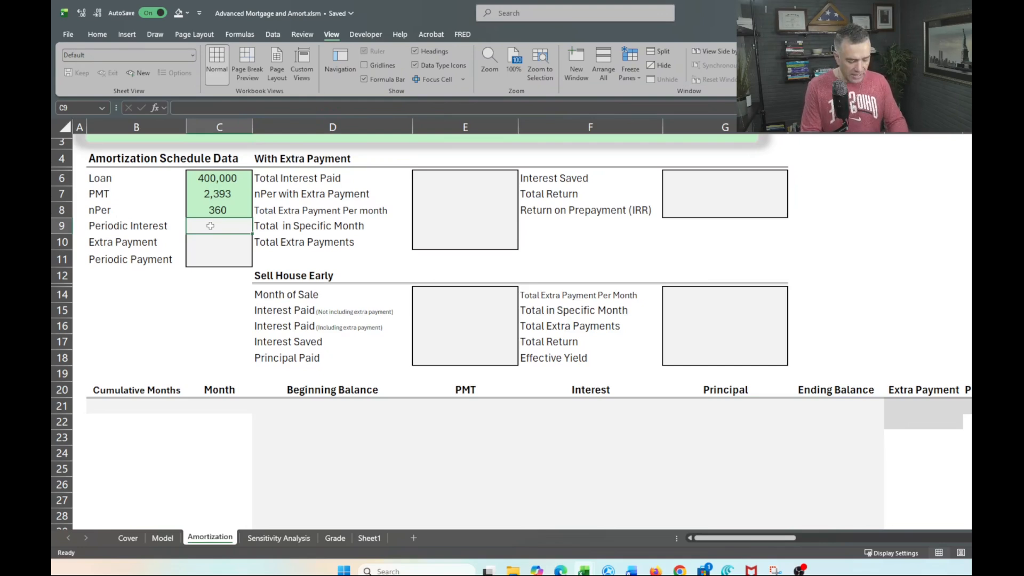
{"action": "type", "text": "=per"}
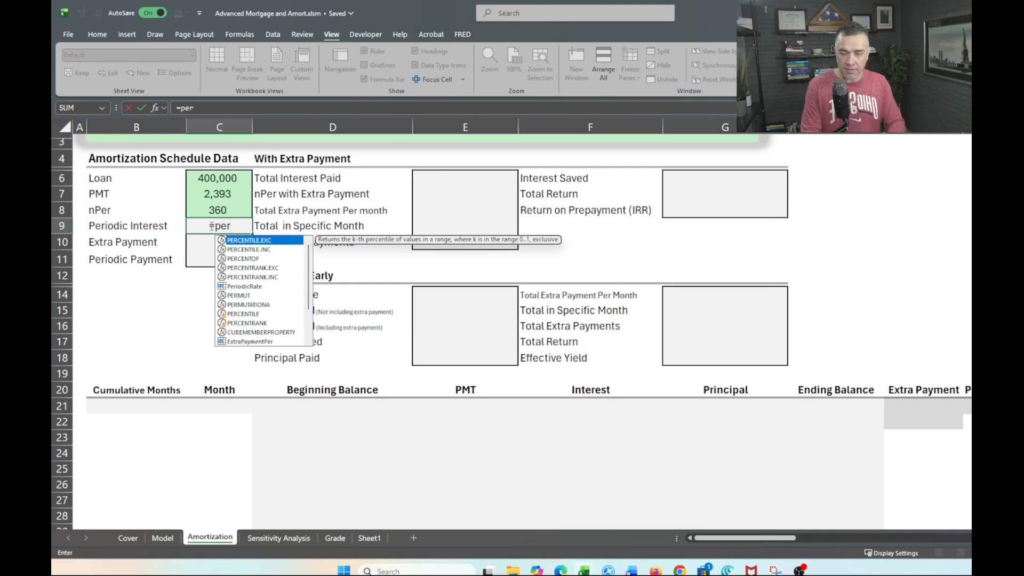
{"action": "type", "text": "io"}
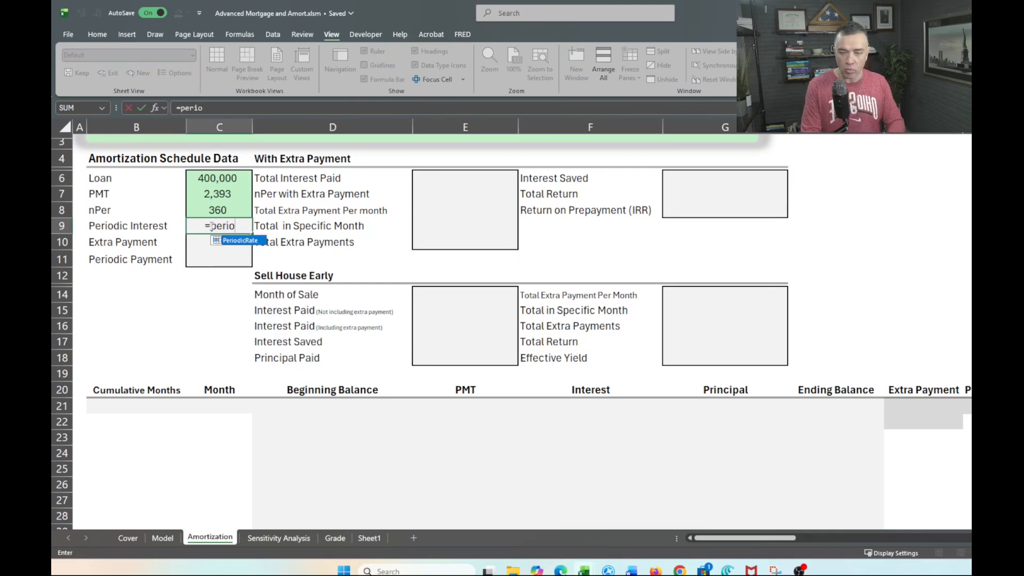
{"action": "key", "text": "Tab"}
{"action": "key", "text": "Return"}
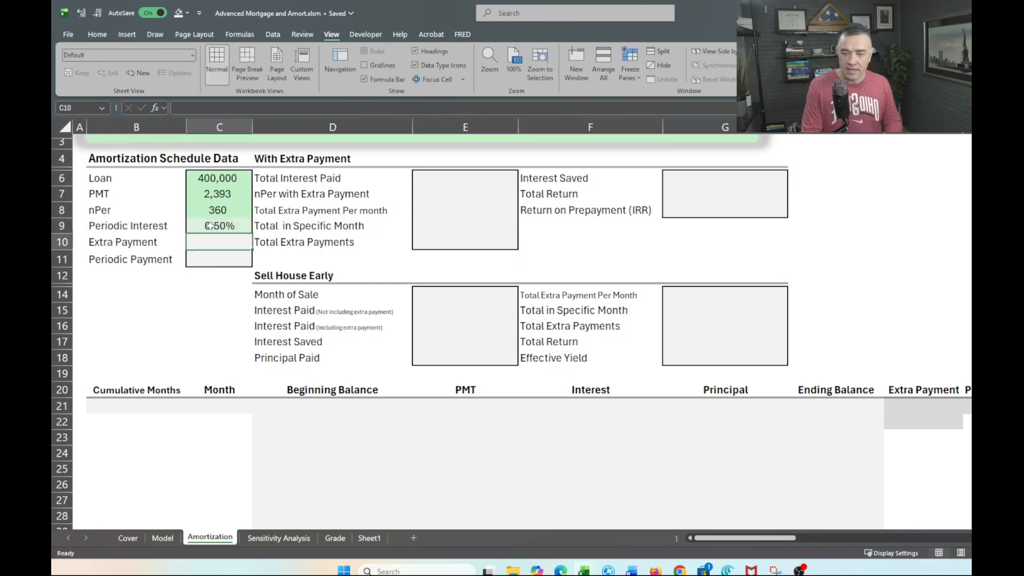
Step: Link the Extra Payment cell in the schedule data to the Extra Payment Per Month cell in the Model sheet
{"action": "key", "text": "Return"}
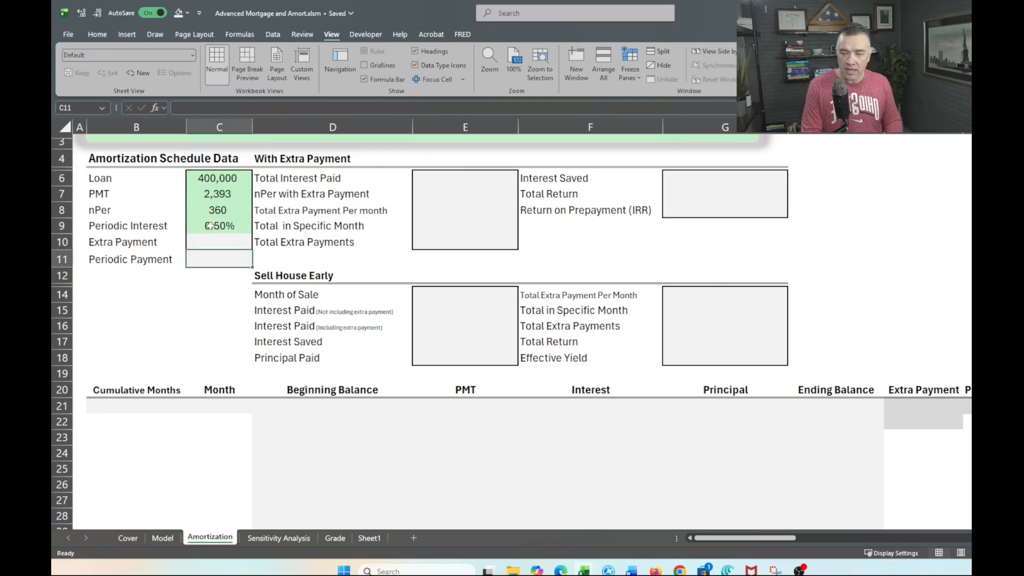
{"action": "key", "text": "Up"}
{"action": "key", "text": "Down"}
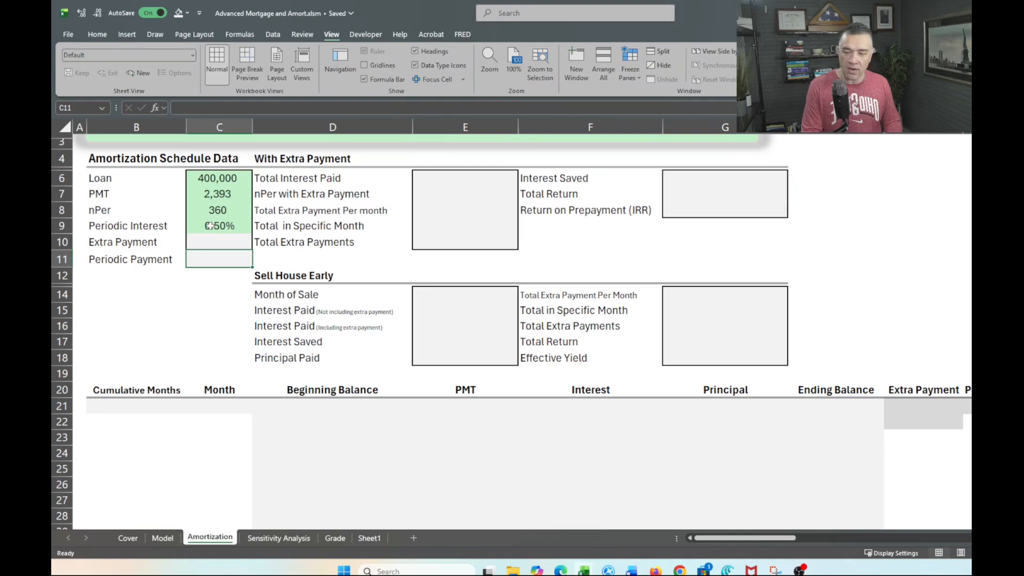
{"action": "key", "text": "Up"}
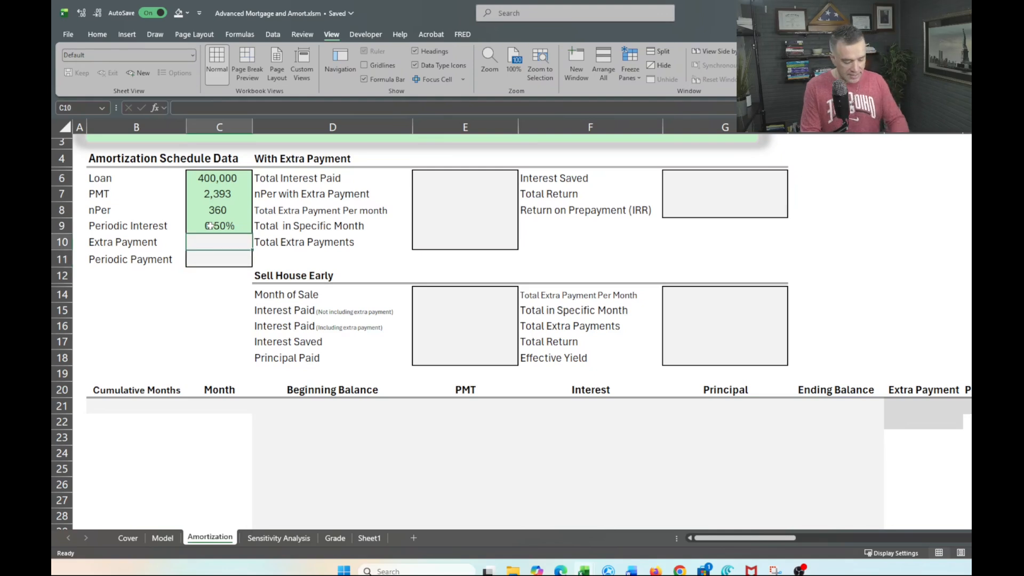
{"action": "type", "text": "="}
{"action": "left_click", "coordinate": [162, 538]}
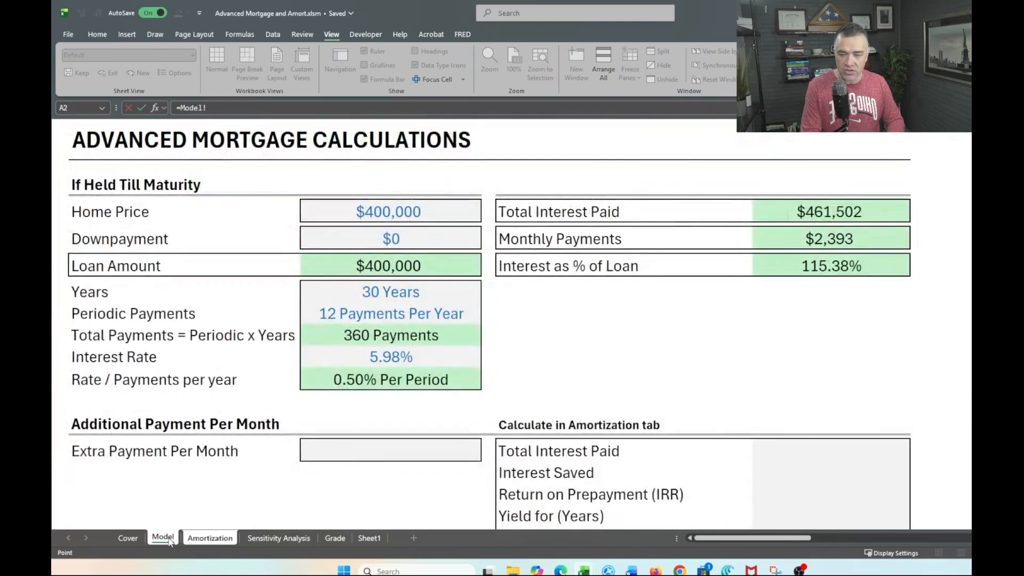
{"action": "scroll", "coordinate": [206, 464], "scroll_direction": "down", "scroll_amount": 2}
{"action": "left_click", "coordinate": [347, 347]}
{"action": "key", "text": "Return"}
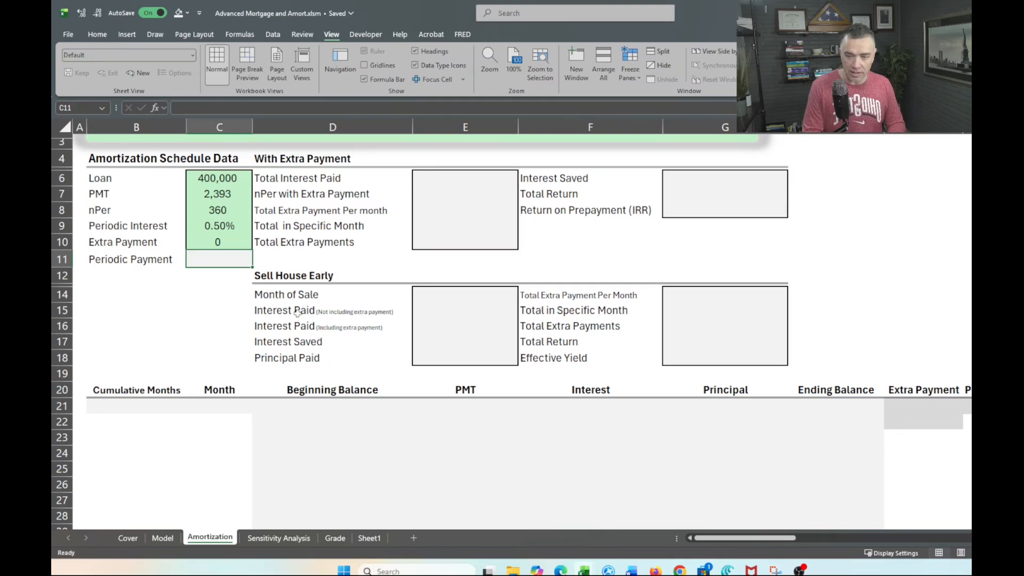
Step: Examine the first row of the amortization schedule, from Cumulative Months through Ending Balance
{"action": "scroll", "coordinate": [288, 347], "scroll_direction": "down", "scroll_amount": 2}
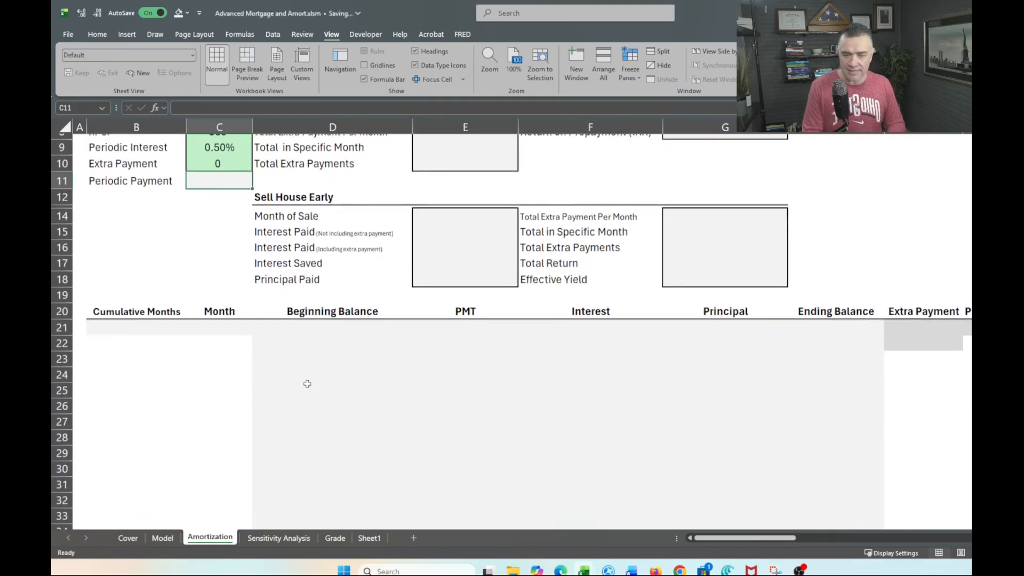
{"action": "left_click", "coordinate": [124, 332]}
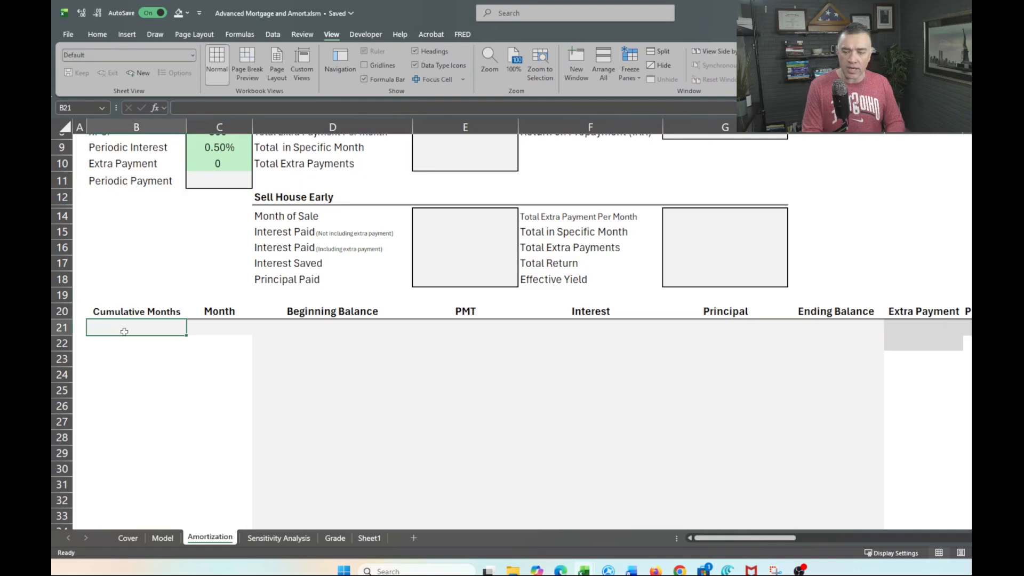
{"action": "key", "text": "shift+Right"}
{"action": "key", "text": "shift+Right"}
{"action": "key", "text": "shift+Right"}
{"action": "key", "text": "shift+Right"}
{"action": "key", "text": "shift+Right"}
{"action": "key", "text": "shift+Right"}
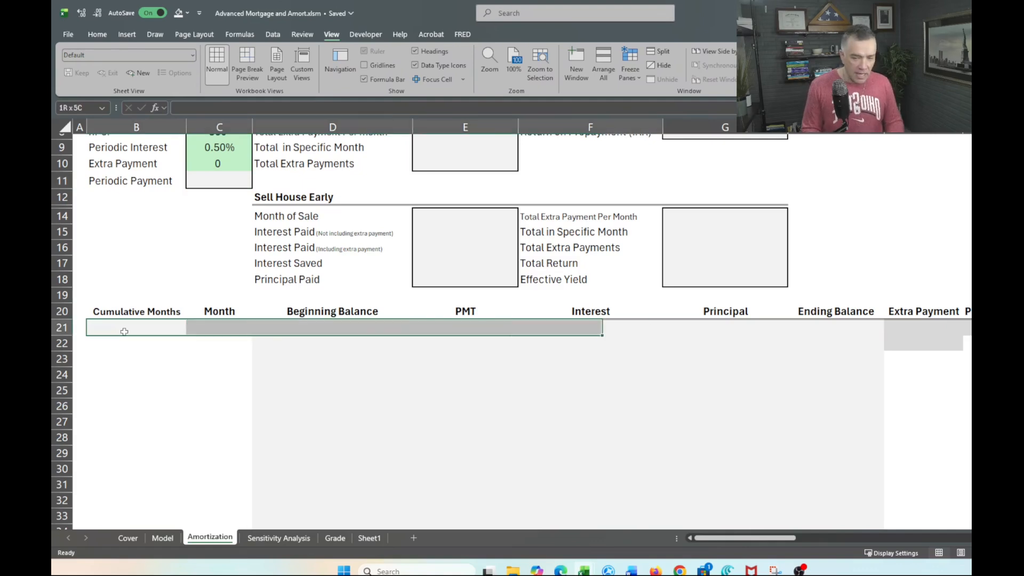
{"action": "scroll", "coordinate": [322, 435], "scroll_direction": "up", "scroll_amount": 3}
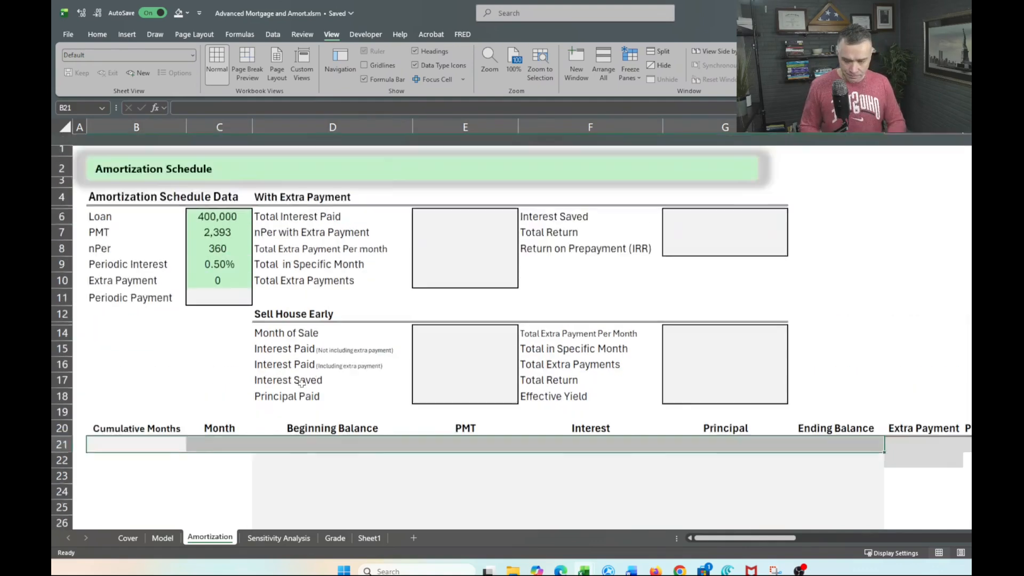
Step: In the Model sheet, set Years to 4 and Periodic Payments to 4 payments per year
{"action": "left_click", "coordinate": [164, 539]}
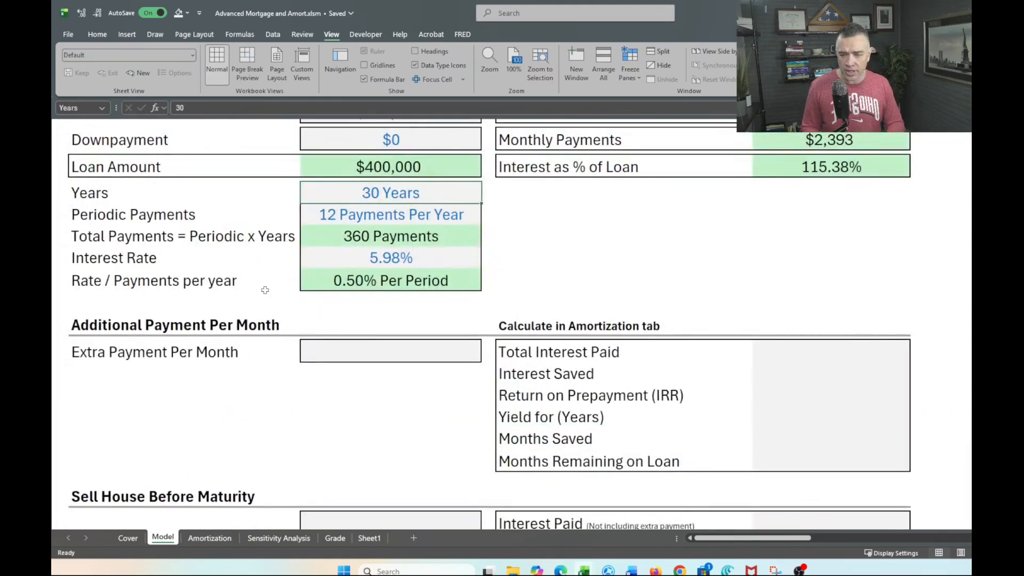
{"action": "scroll", "coordinate": [262, 290], "scroll_direction": "up", "scroll_amount": 2}
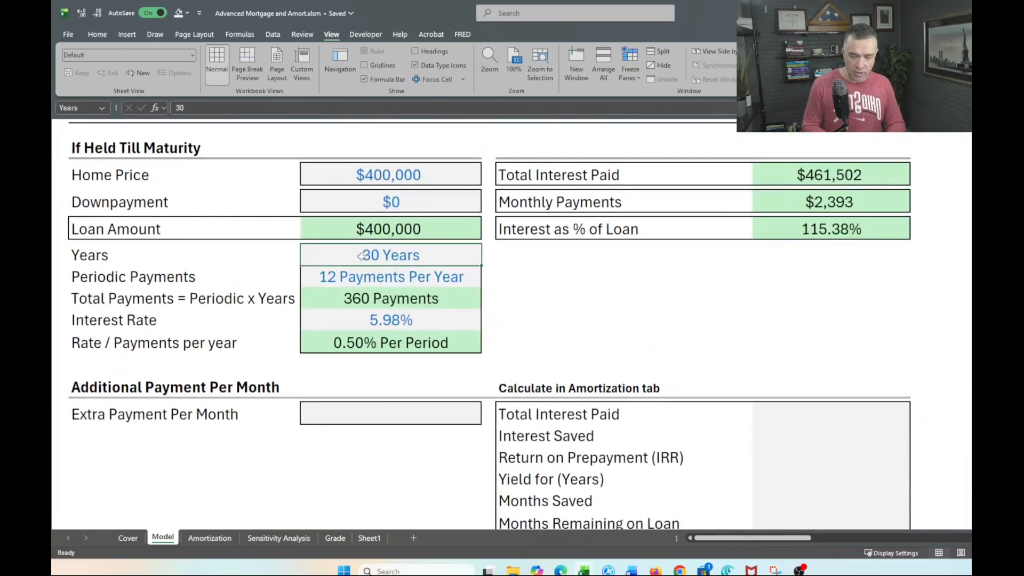
{"action": "type", "text": "4"}
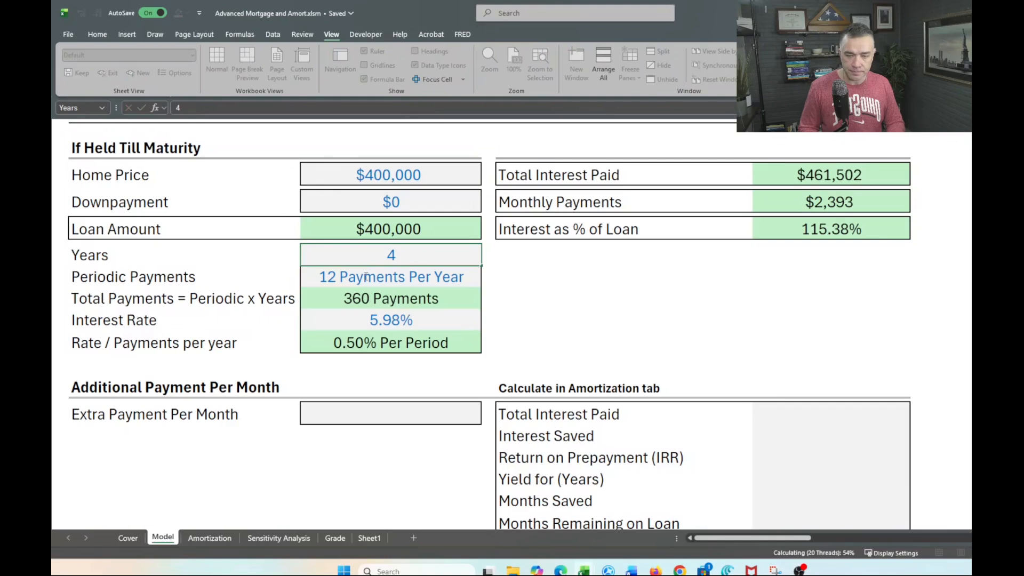
{"action": "left_click", "coordinate": [365, 276]}
{"action": "type", "text": "4"}
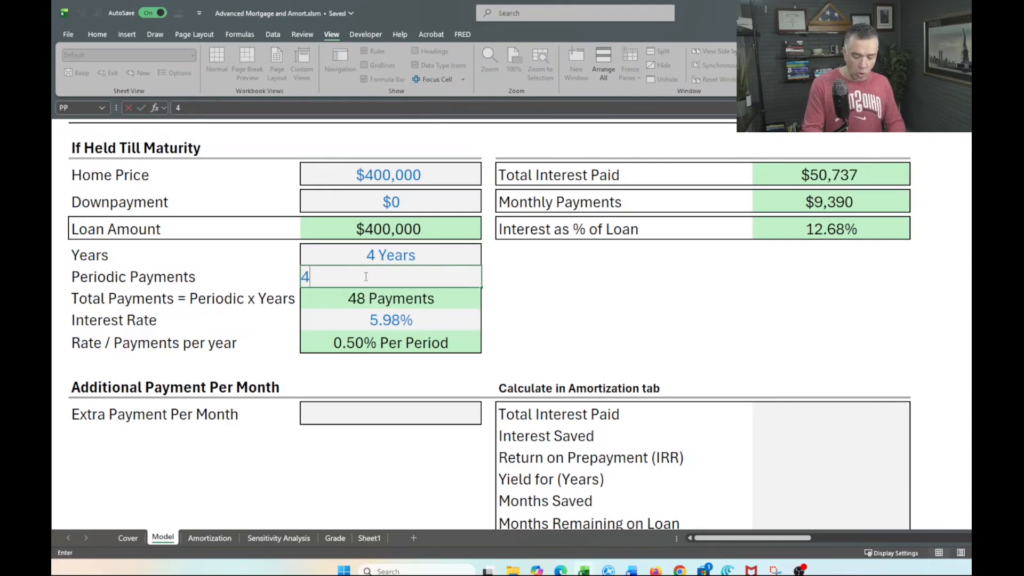
{"action": "key", "text": "Return"}
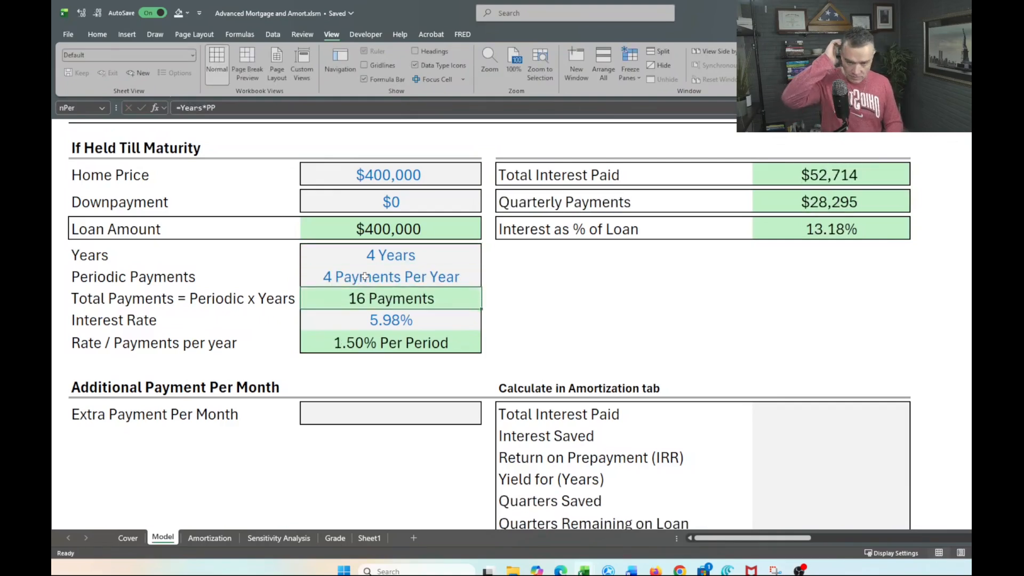
Step: Examine how the Amortization sheet's schedule data, labels and schedule area respond to the new loan terms
{"action": "left_click", "coordinate": [218, 545]}
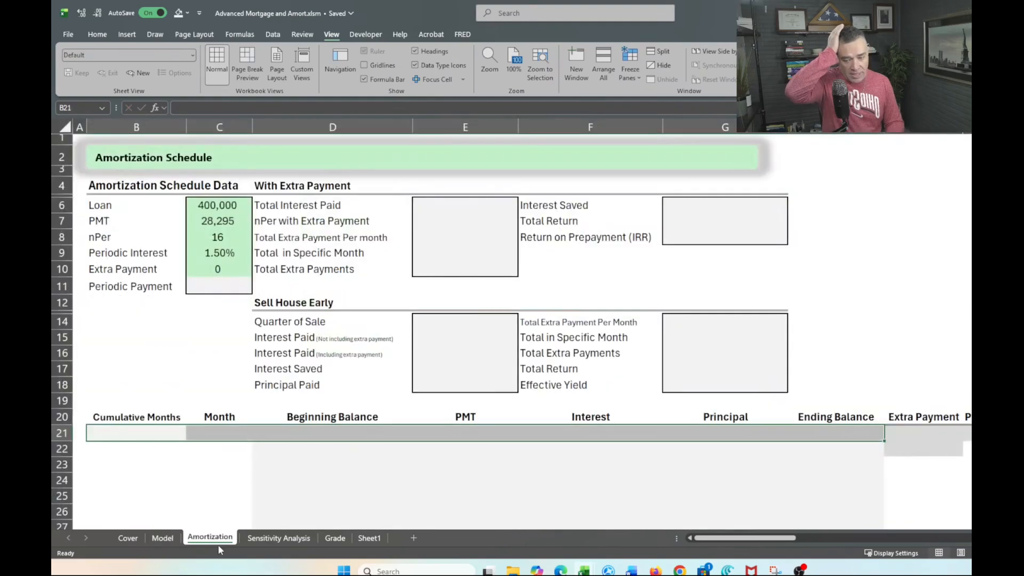
{"action": "scroll", "coordinate": [347, 452], "scroll_direction": "down", "scroll_amount": 3}
{"action": "left_click", "coordinate": [347, 452]}
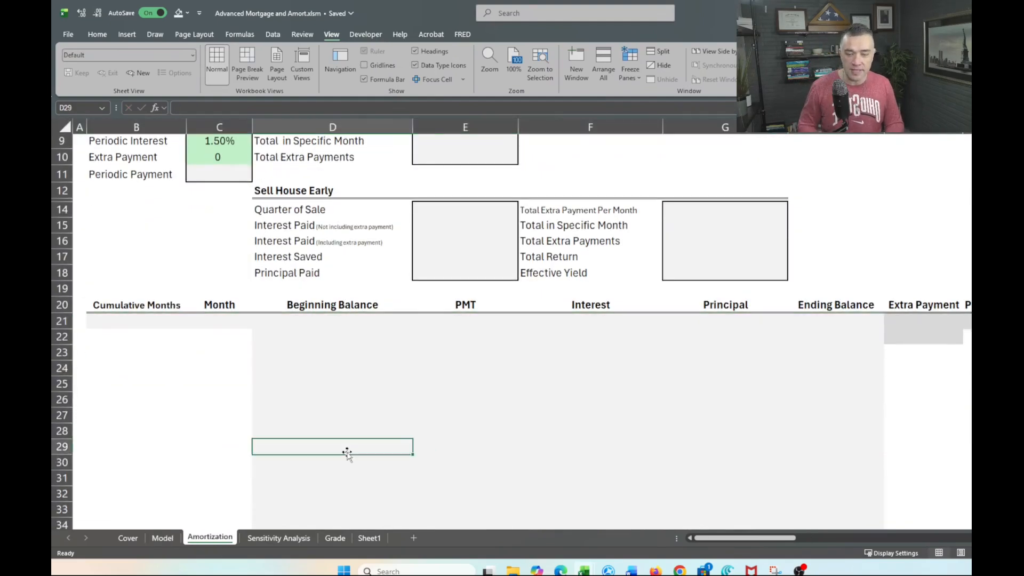
{"action": "scroll", "coordinate": [347, 451], "scroll_direction": "down", "scroll_amount": 4}
{"action": "scroll", "coordinate": [347, 452], "scroll_direction": "up", "scroll_amount": 4}
{"action": "scroll", "coordinate": [346, 452], "scroll_direction": "up", "scroll_amount": 1}
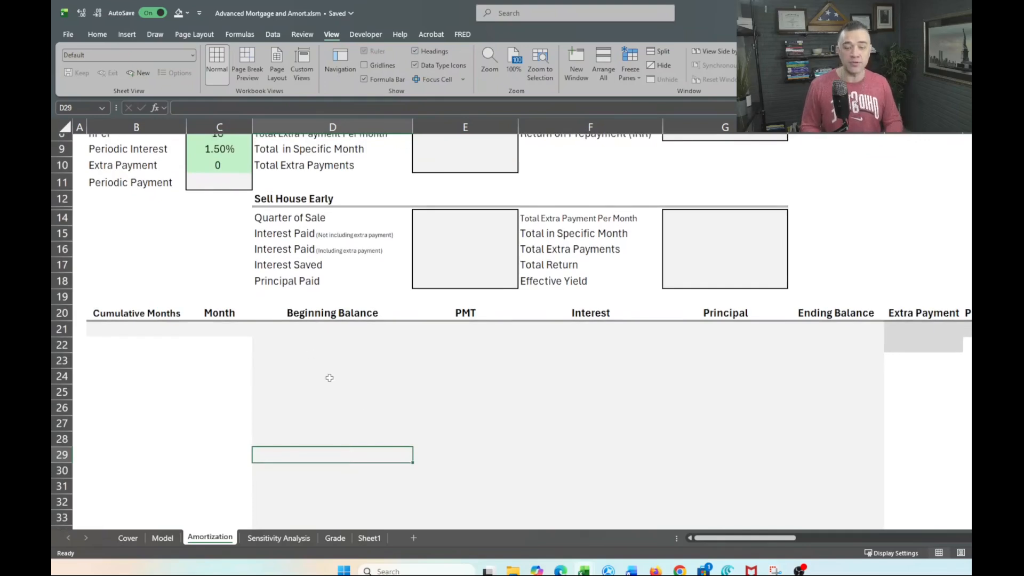
{"action": "scroll", "coordinate": [328, 377], "scroll_direction": "down", "scroll_amount": 6}
{"action": "scroll", "coordinate": [330, 377], "scroll_direction": "up", "scroll_amount": 4}
{"action": "scroll", "coordinate": [330, 377], "scroll_direction": "up", "scroll_amount": 3}
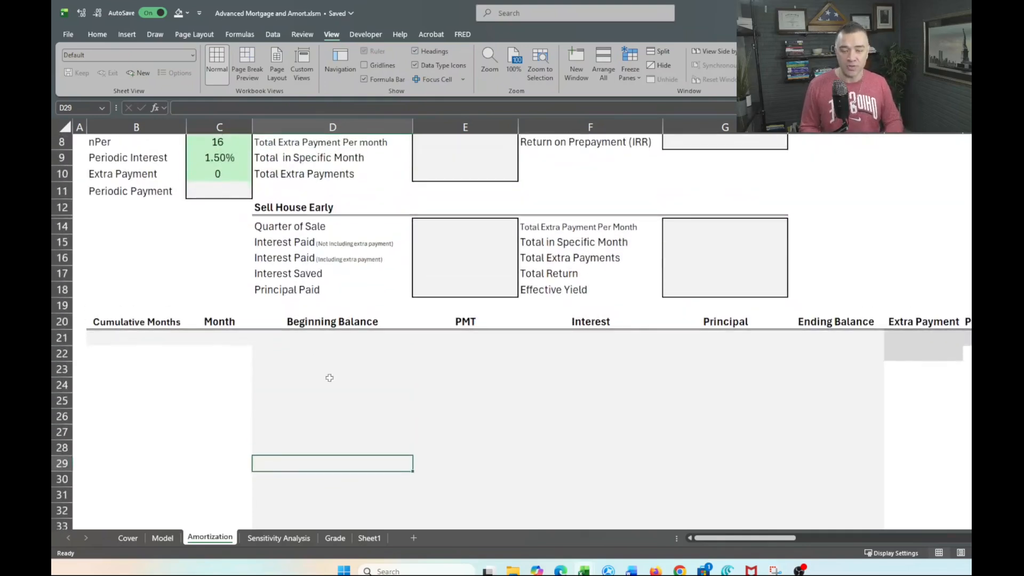
Step: Fill the Cumulative Months column from B21 with the formula =SEQUENCE(nPer,1)
{"action": "left_click", "coordinate": [118, 338]}
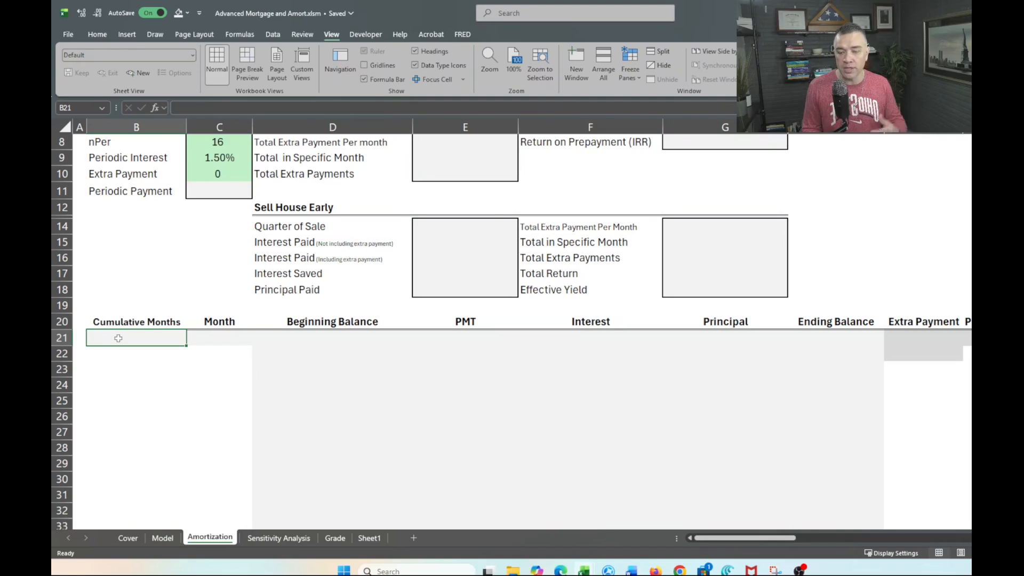
{"action": "type", "text": "="}
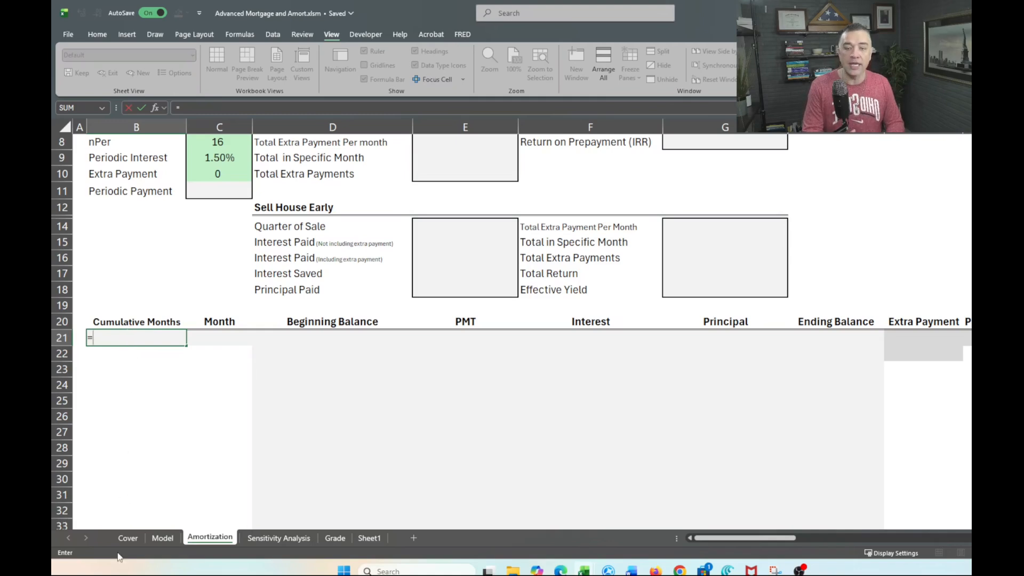
{"action": "scroll", "coordinate": [179, 280], "scroll_direction": "up", "scroll_amount": 3}
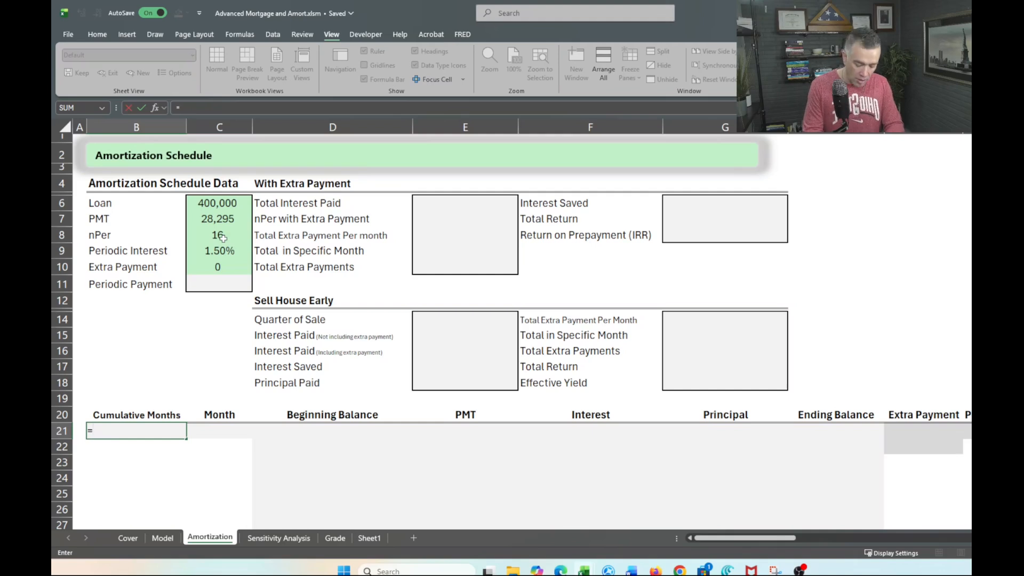
{"action": "type", "text": "seq"}
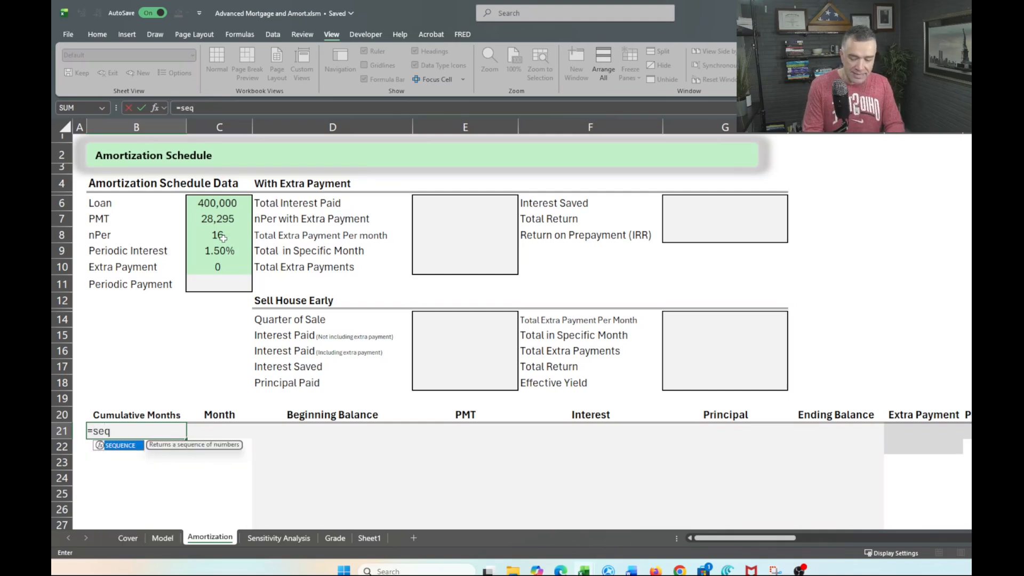
{"action": "key", "text": "Tab"}
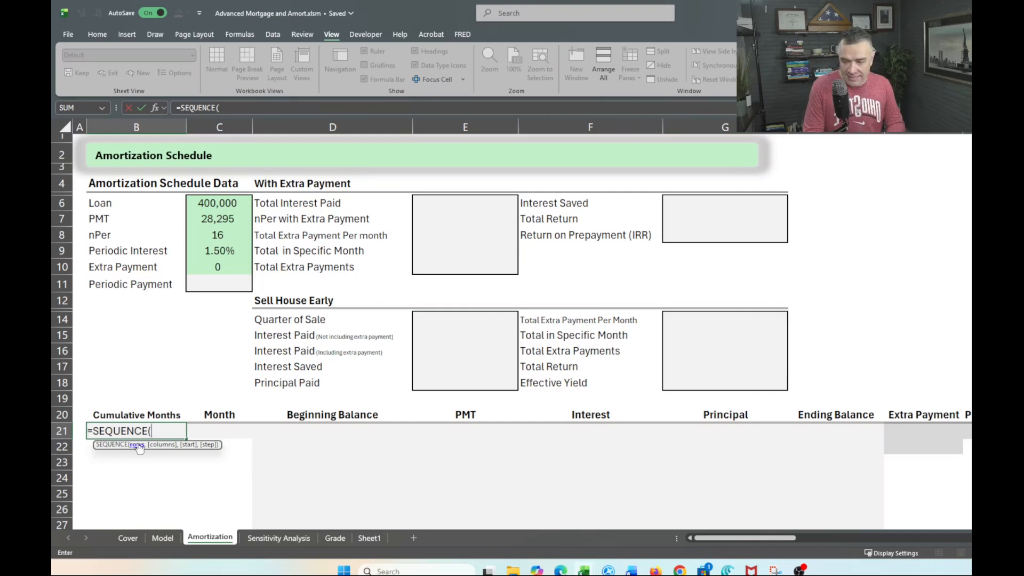
{"action": "type", "text": "nPer"}
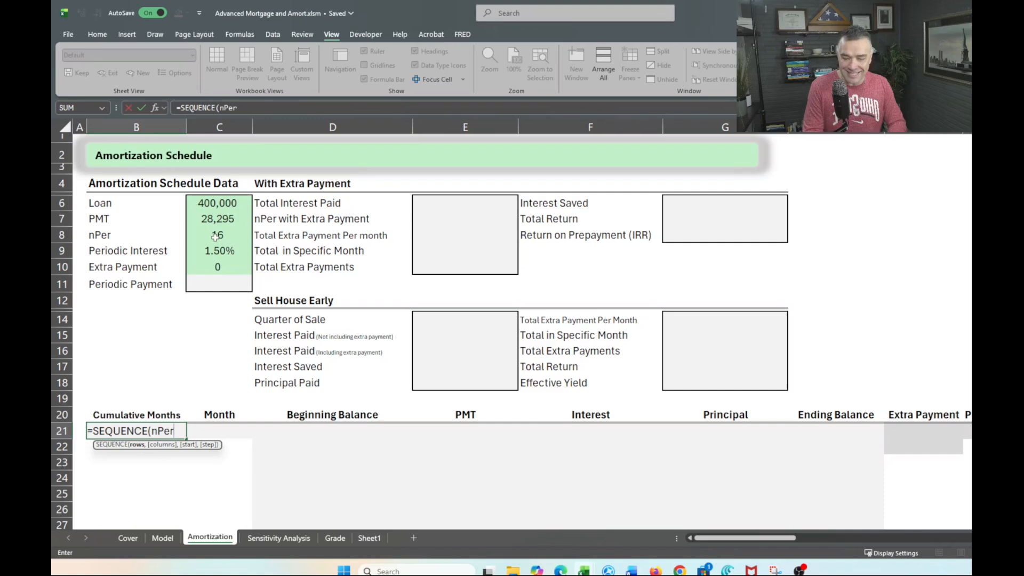
{"action": "type", "text": ","}
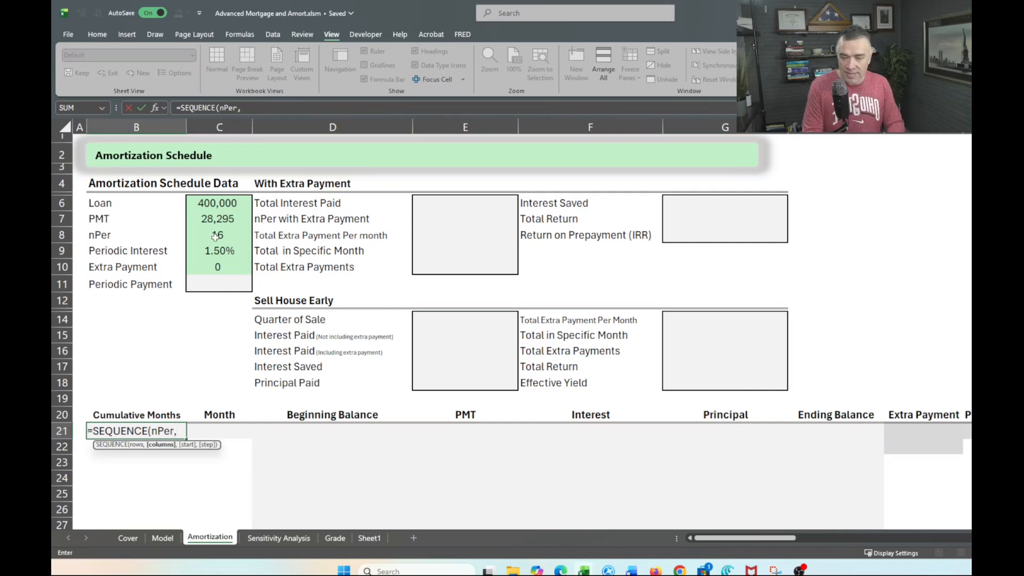
{"action": "type", "text": "1"}
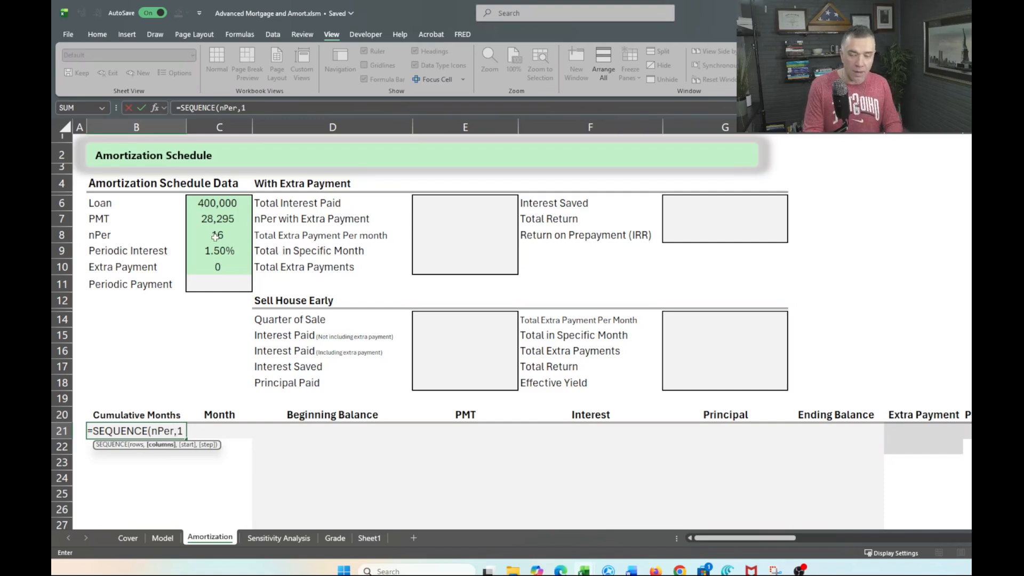
{"action": "key", "text": "Return"}
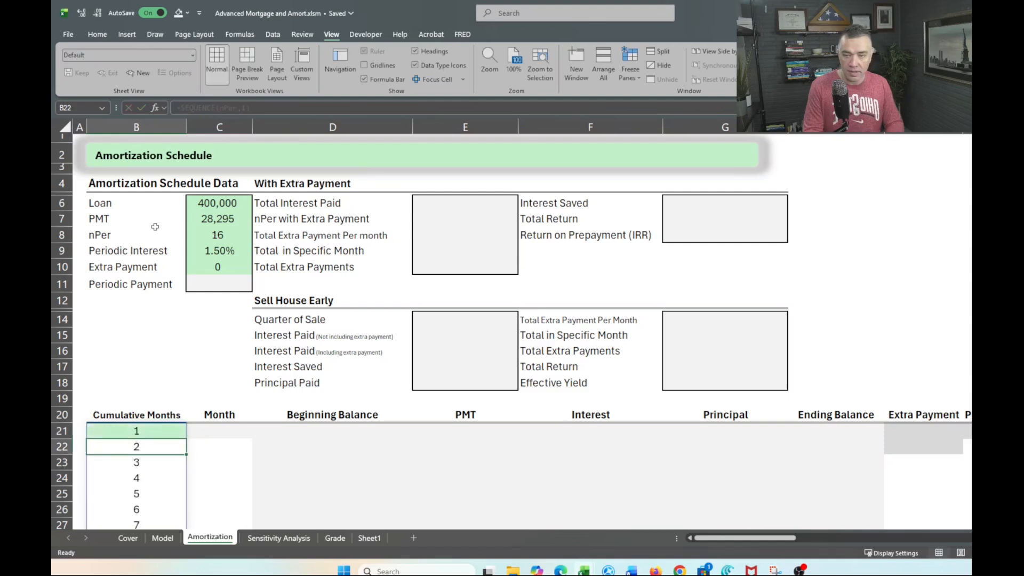
Step: Extend the Cumulative Months formula in B21 with a start of 1 and a step of 0, making it =SEQUENCE(nPer,1,1,0)
{"action": "left_click", "coordinate": [140, 430]}
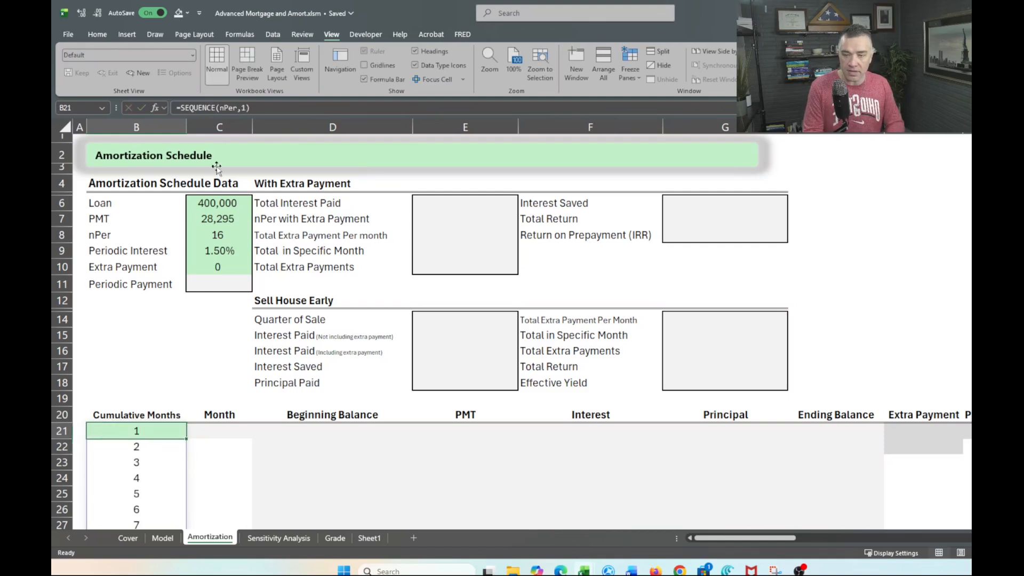
{"action": "left_click", "coordinate": [243, 108]}
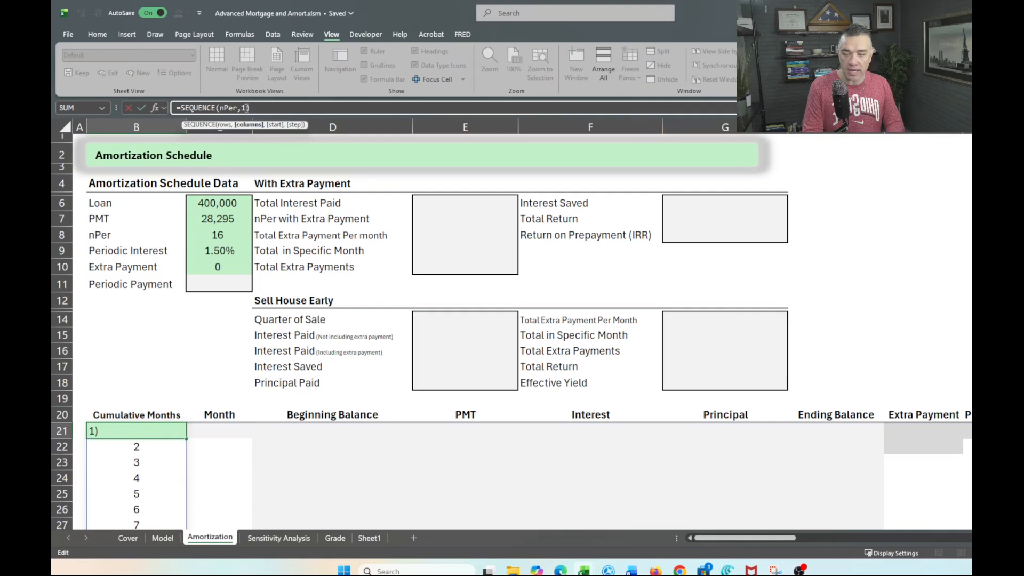
{"action": "type", "text": ","}
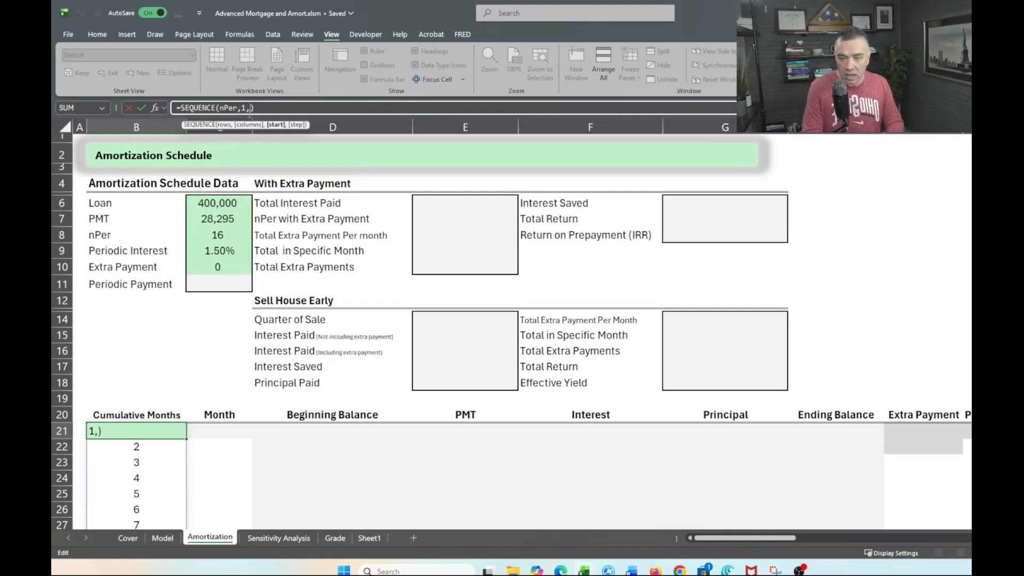
{"action": "type", "text": "1"}
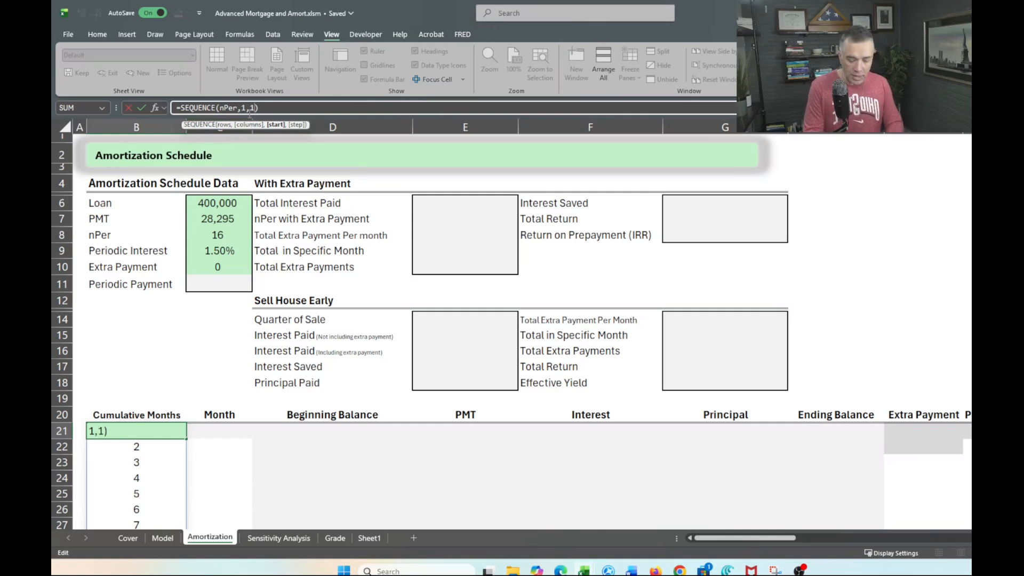
{"action": "type", "text": ","}
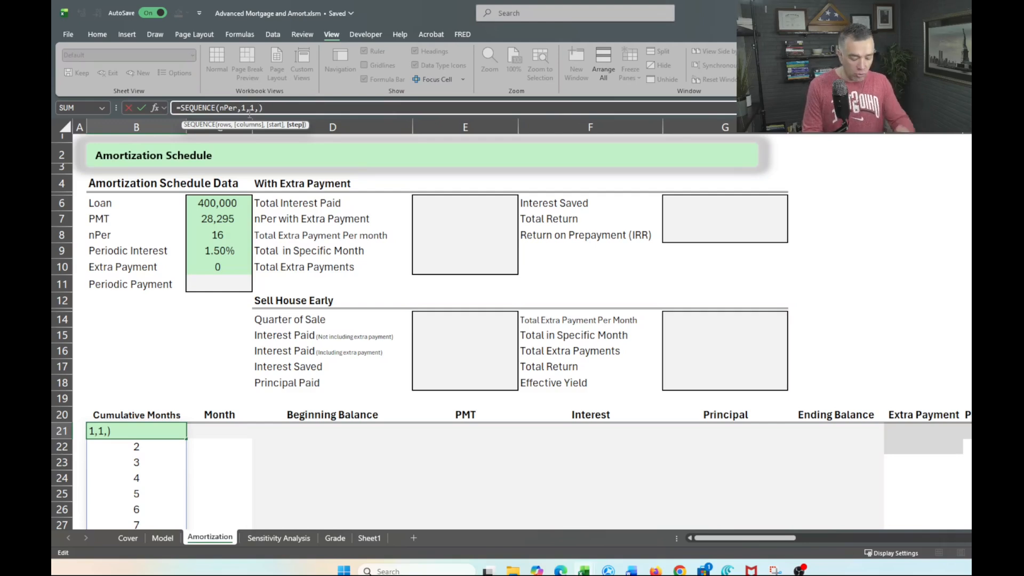
{"action": "type", "text": "0"}
{"action": "key", "text": "Return"}
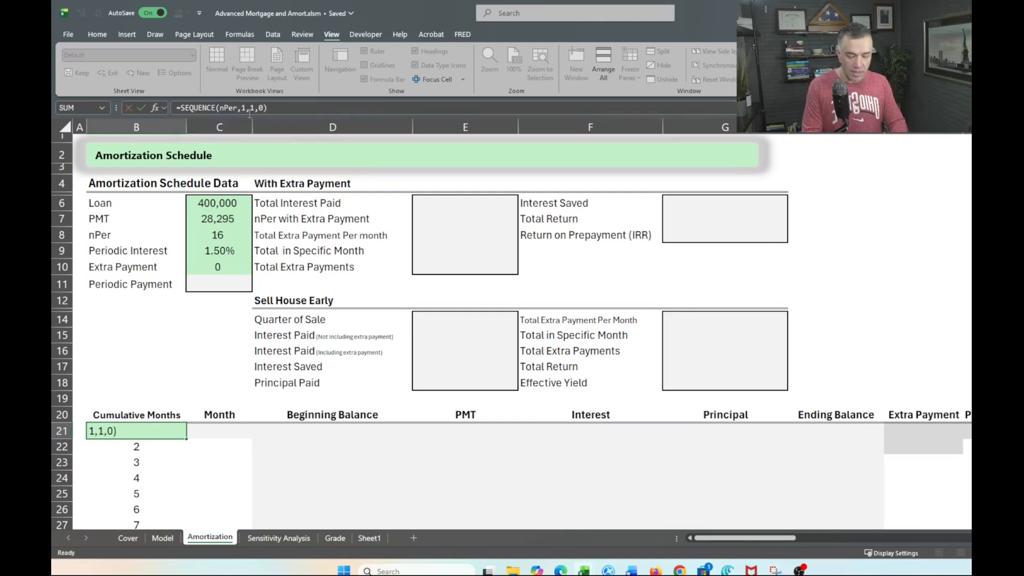
{"action": "scroll", "coordinate": [186, 398], "scroll_direction": "down", "scroll_amount": 7}
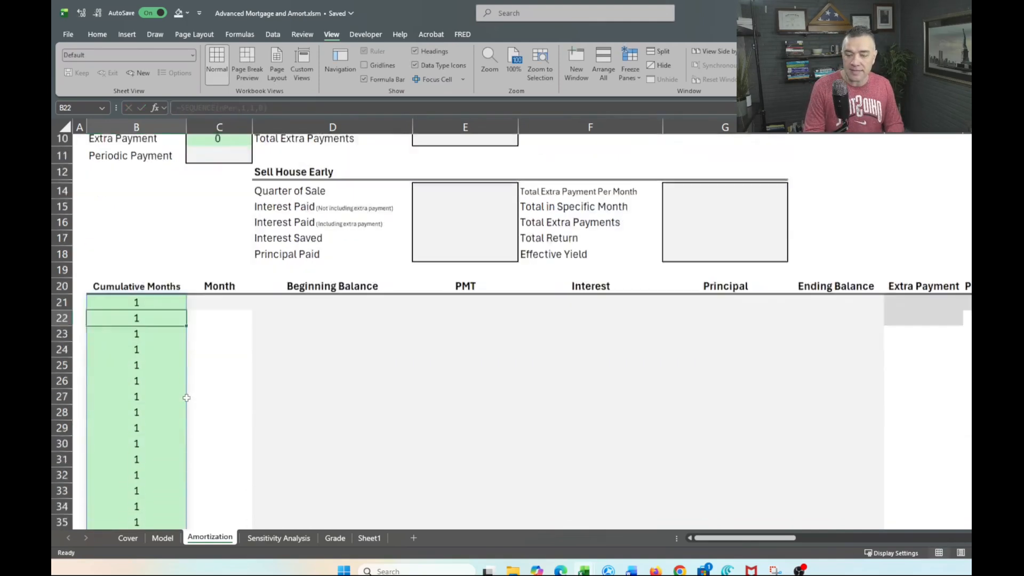
{"action": "scroll", "coordinate": [170, 184], "scroll_direction": "up", "scroll_amount": 1}
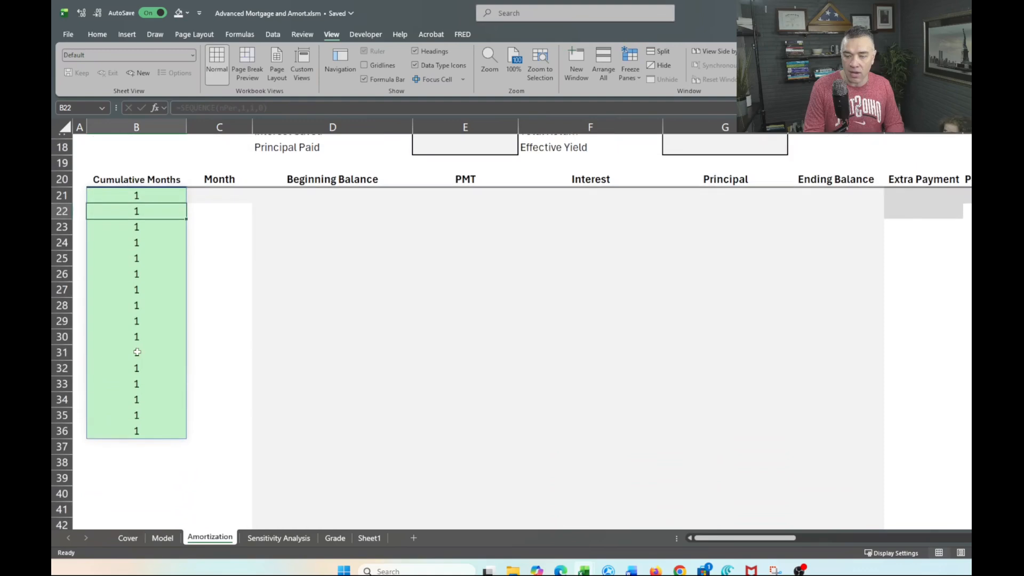
{"action": "left_click", "coordinate": [156, 198]}
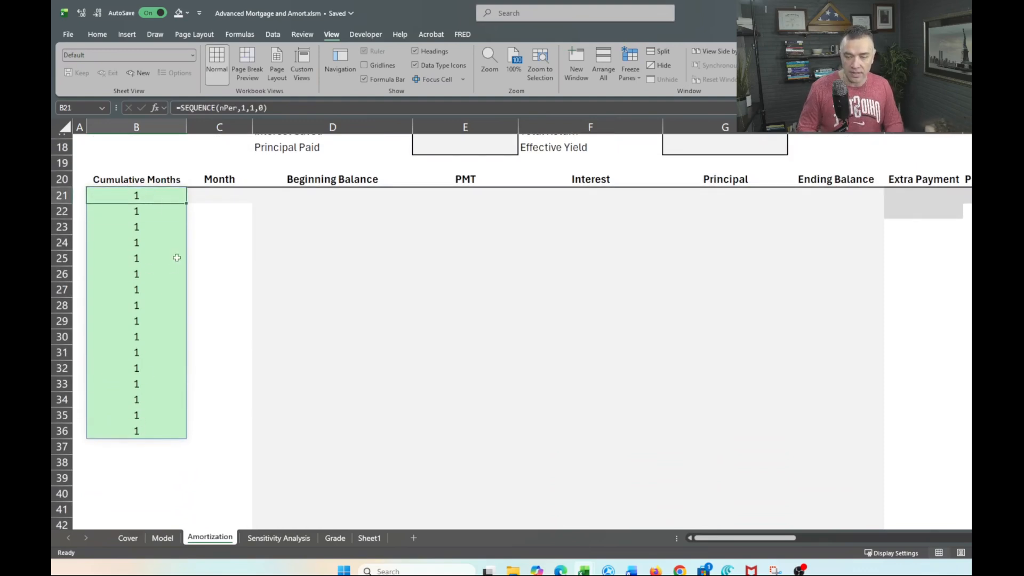
{"action": "scroll", "coordinate": [192, 284], "scroll_direction": "up", "scroll_amount": 3}
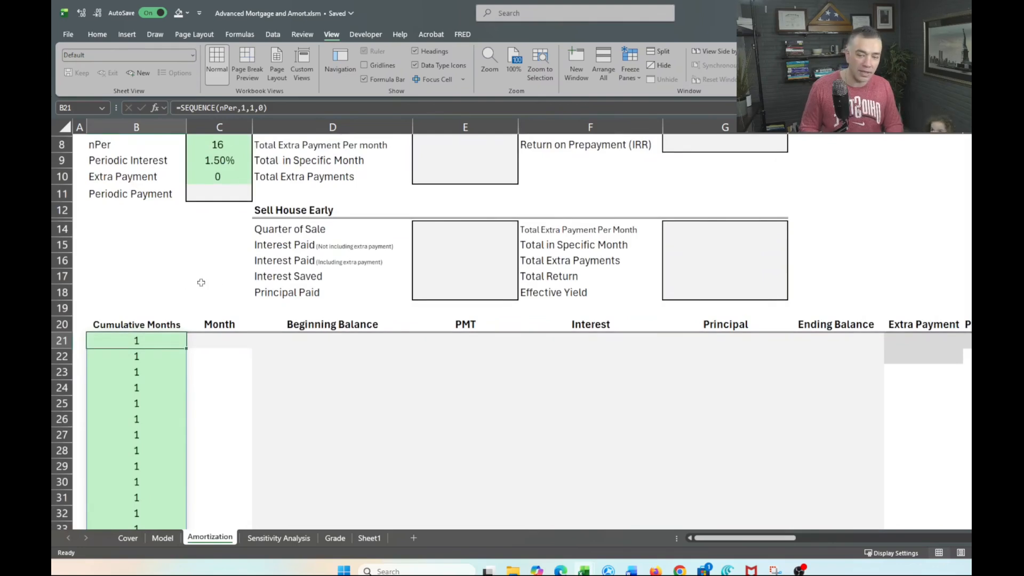
Step: Fill the Month column from C21 with the formula =SEQUENCE(nPer,1,1,1)
{"action": "scroll", "coordinate": [216, 347], "scroll_direction": "down", "scroll_amount": 1}
{"action": "scroll", "coordinate": [216, 347], "scroll_direction": "down", "scroll_amount": 2}
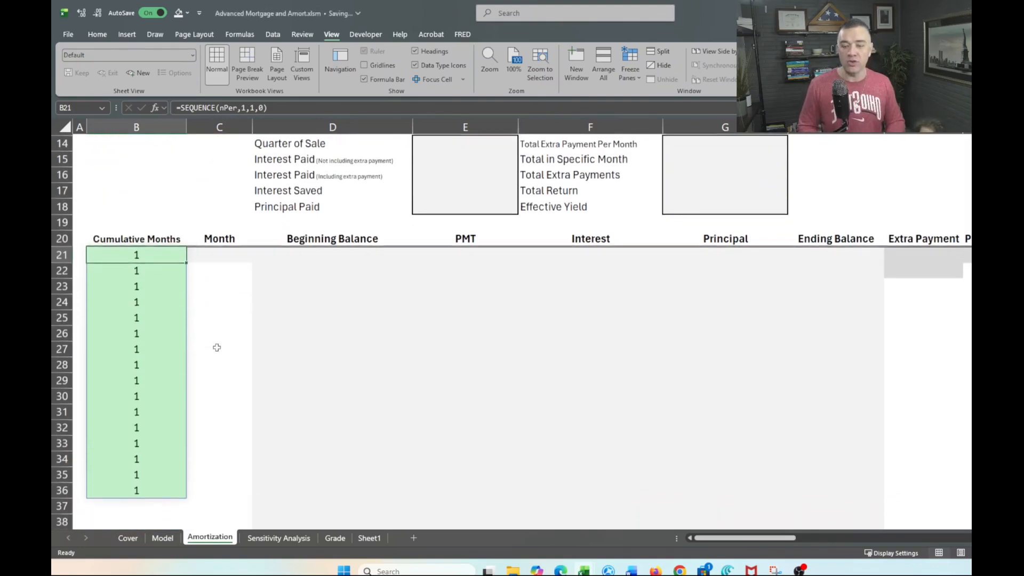
{"action": "left_click", "coordinate": [221, 237]}
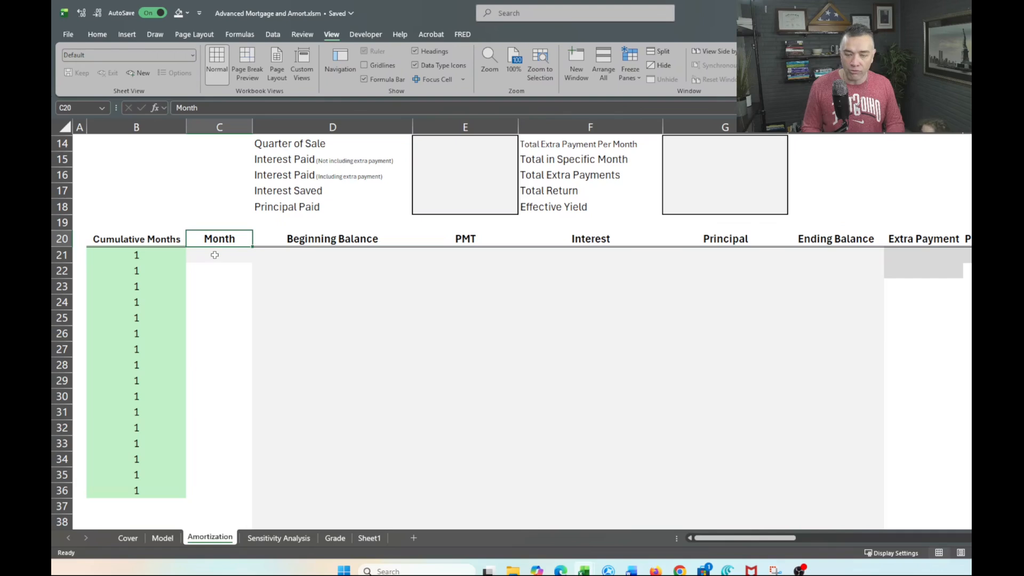
{"action": "left_click", "coordinate": [214, 255]}
{"action": "type", "text": "seq"}
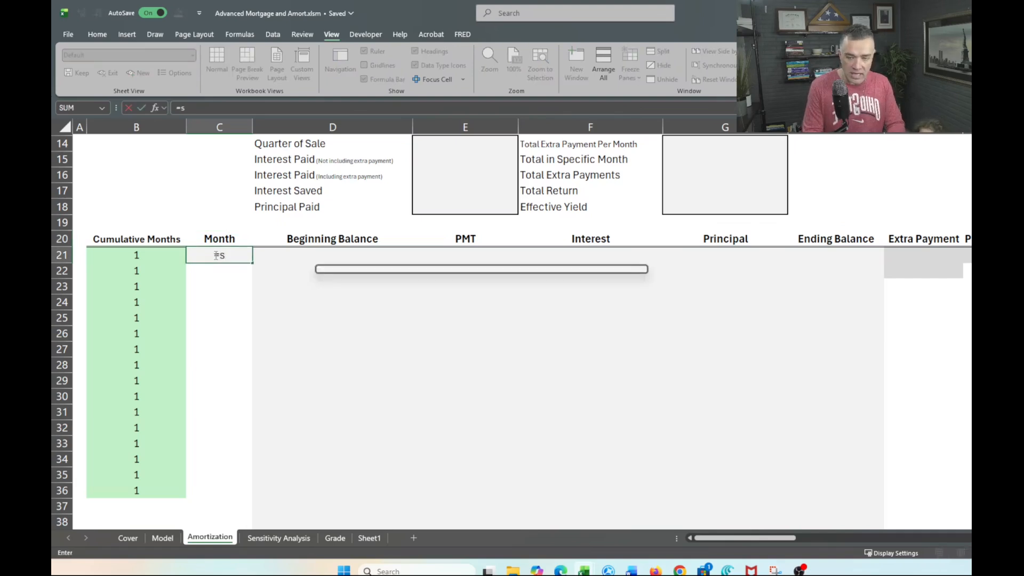
{"action": "key", "text": "Tab"}
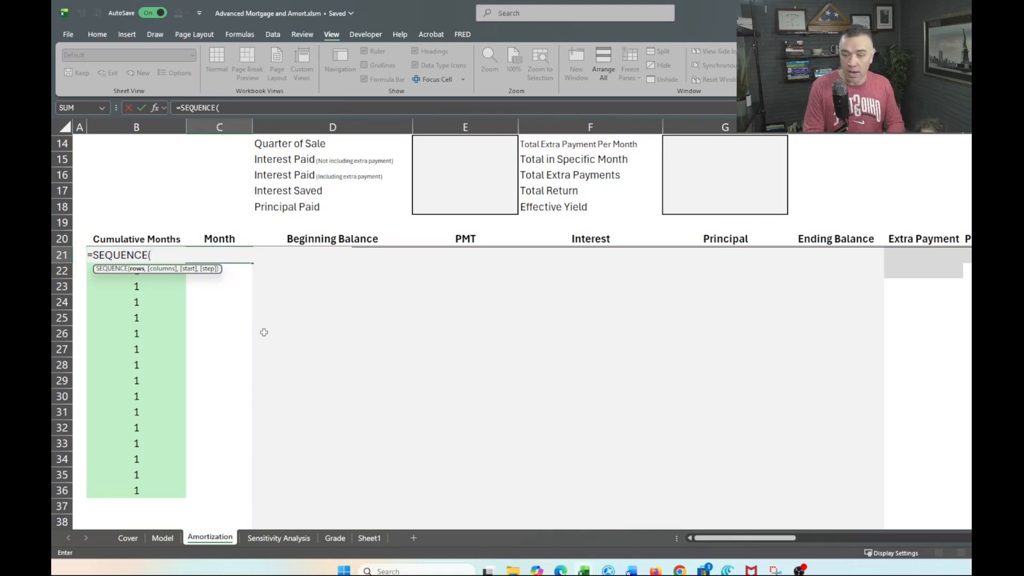
{"action": "type", "text": "nPer,1,"}
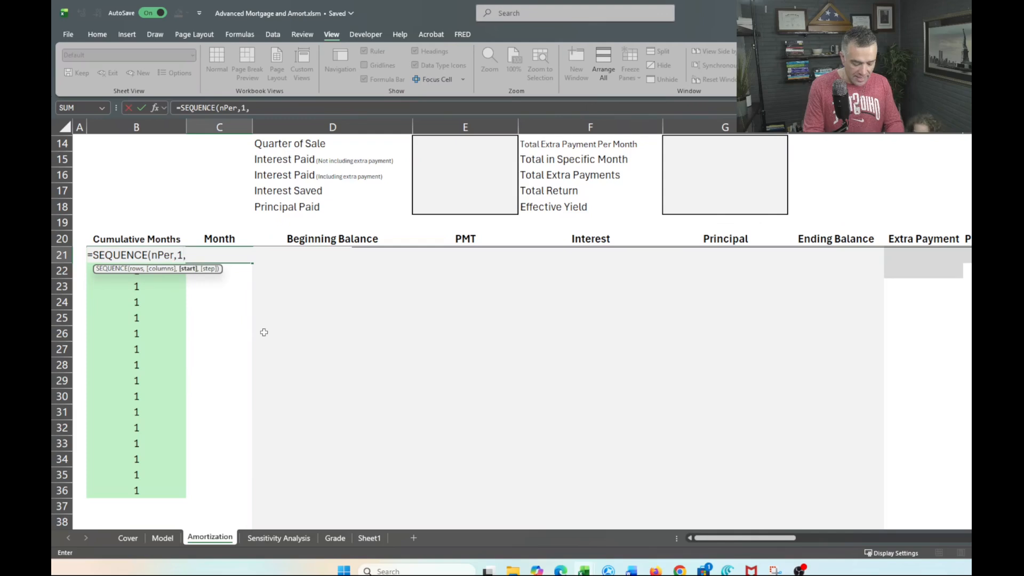
{"action": "type", "text": "1"}
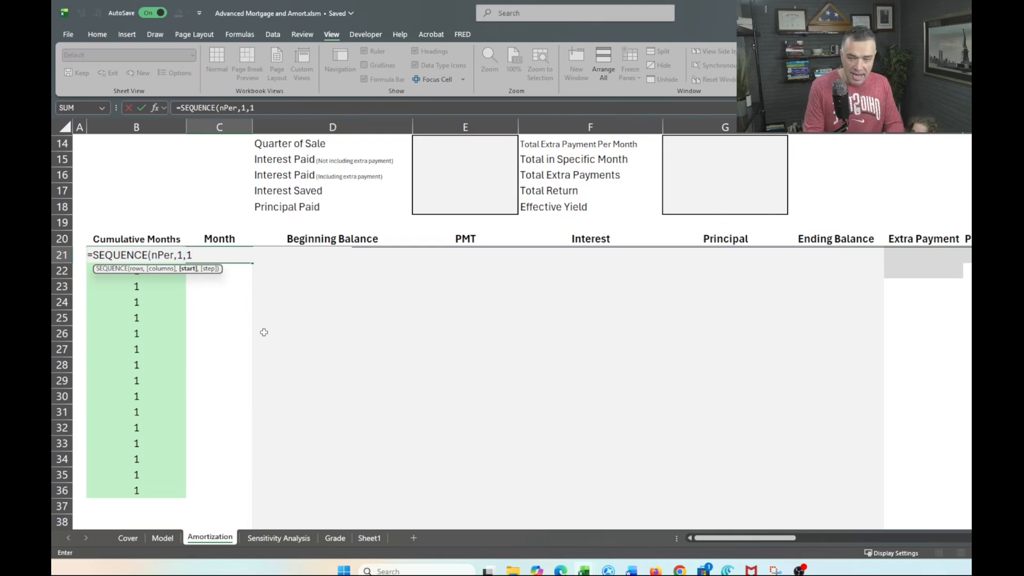
{"action": "type", "text": ",1"}
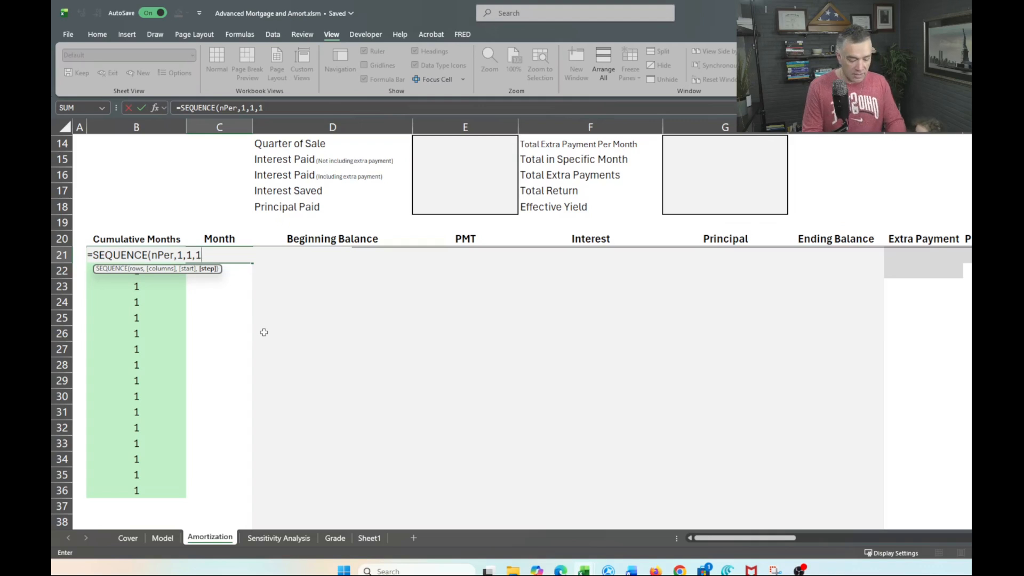
{"action": "type", "text": ")"}
{"action": "key", "text": "Return"}
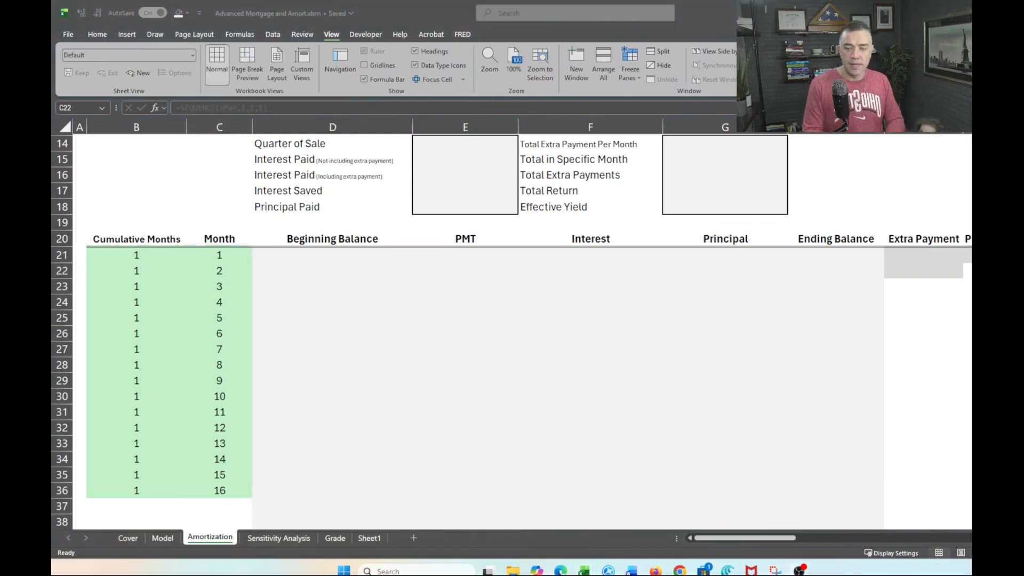
Step: Examine the Amortization sheet's loan data and the empty schedule columns, starting from the first Beginning Balance cell
{"action": "left_click", "coordinate": [332, 288]}
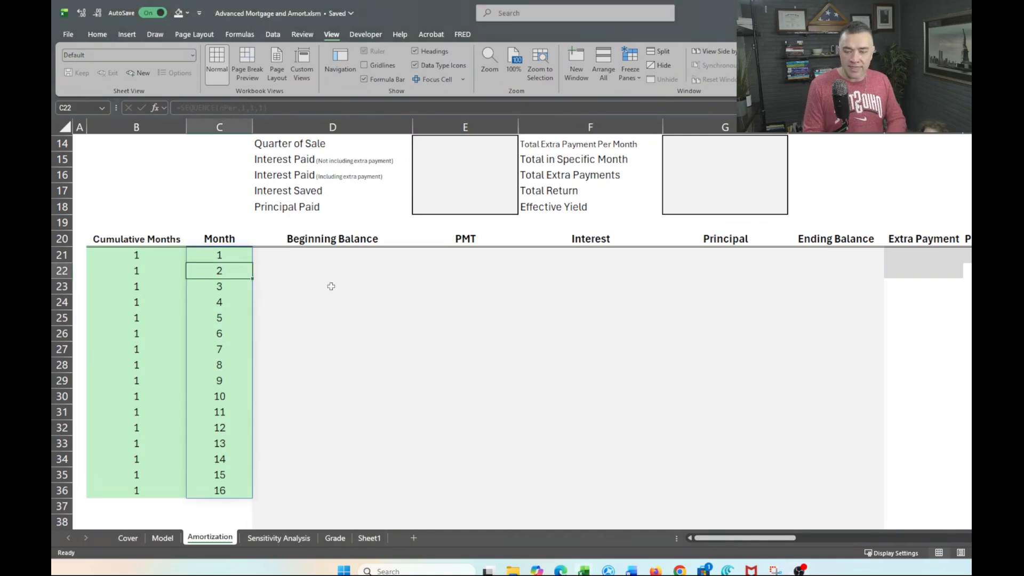
{"action": "scroll", "coordinate": [145, 267], "scroll_direction": "up", "scroll_amount": 4}
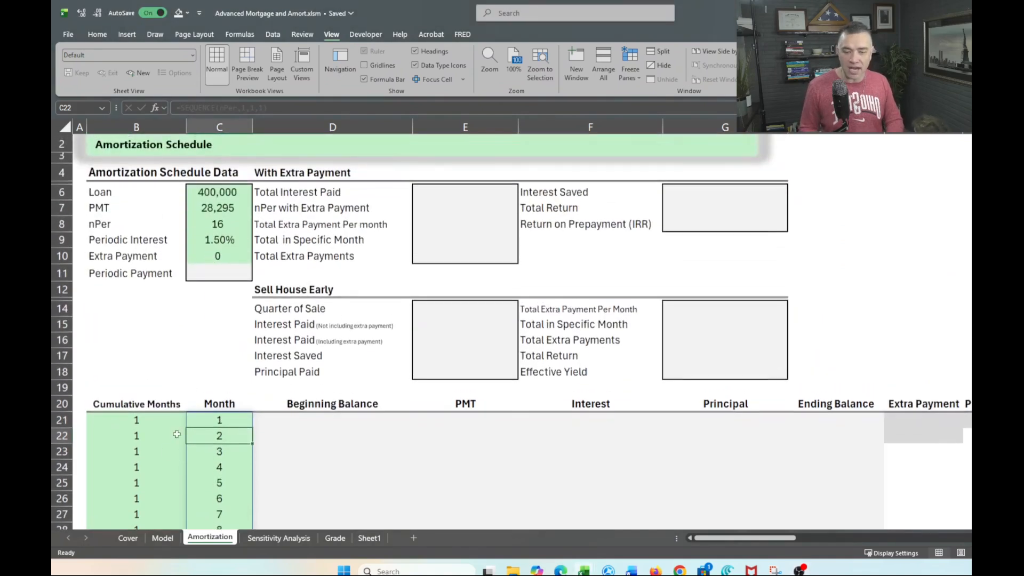
{"action": "scroll", "coordinate": [168, 451], "scroll_direction": "down", "scroll_amount": 2}
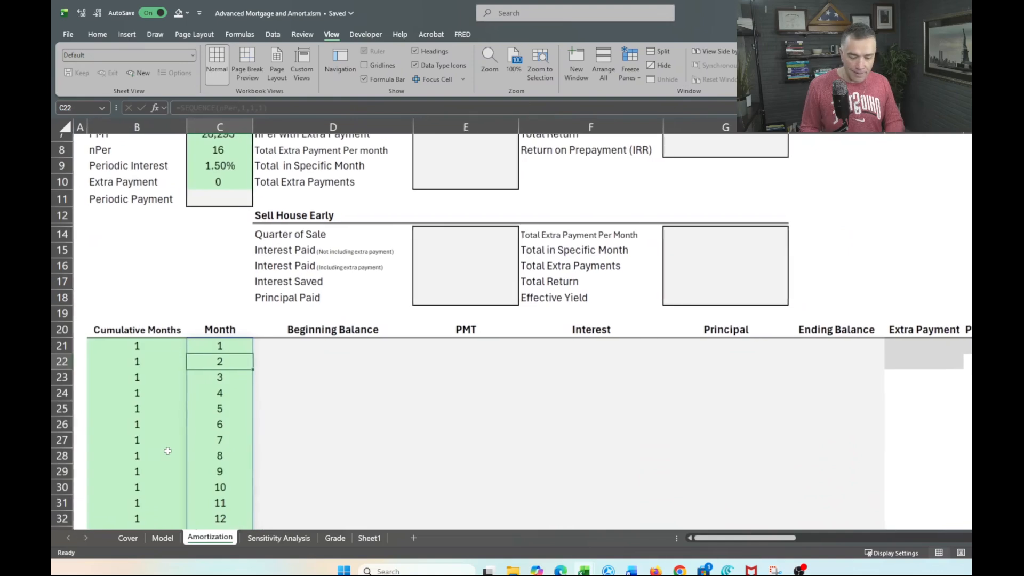
{"action": "left_click", "coordinate": [313, 373]}
{"action": "left_click", "coordinate": [306, 346]}
{"action": "scroll", "coordinate": [306, 350], "scroll_direction": "up", "scroll_amount": 2}
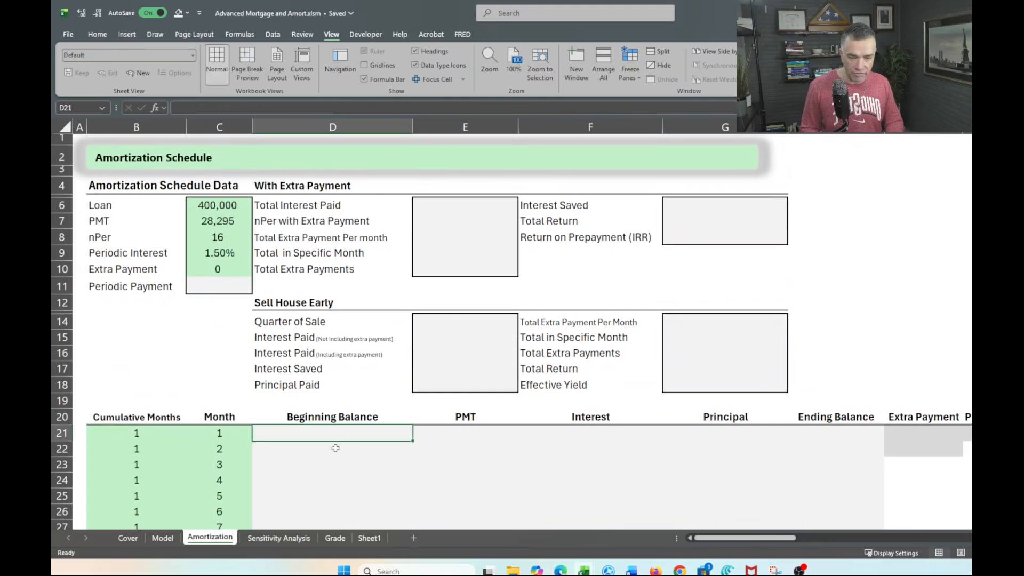
{"action": "scroll", "coordinate": [335, 447], "scroll_direction": "down", "scroll_amount": 3}
{"action": "scroll", "coordinate": [336, 448], "scroll_direction": "down", "scroll_amount": 2}
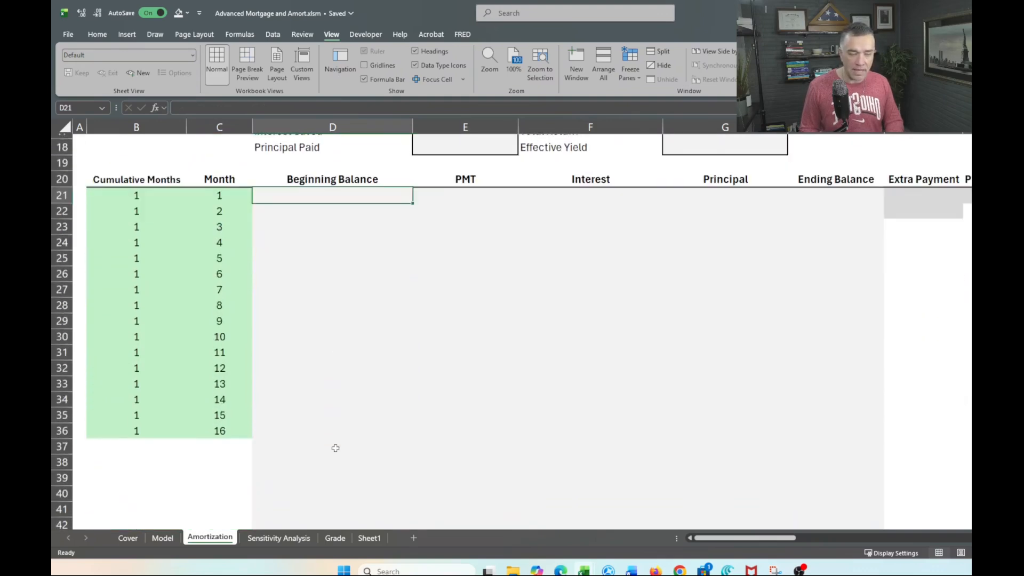
{"action": "scroll", "coordinate": [335, 447], "scroll_direction": "up", "scroll_amount": 5}
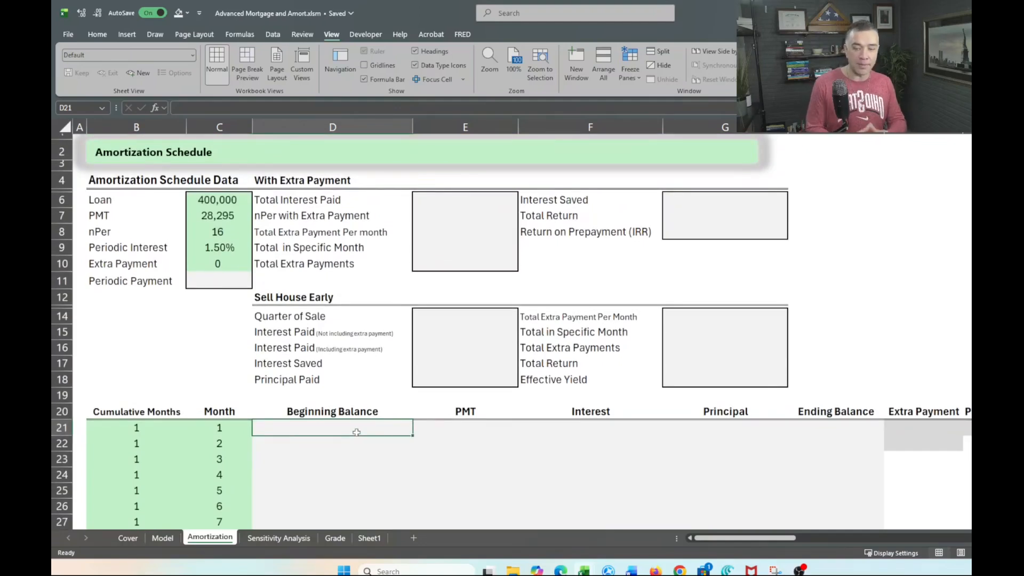
{"action": "scroll", "coordinate": [356, 432], "scroll_direction": "down", "scroll_amount": 3}
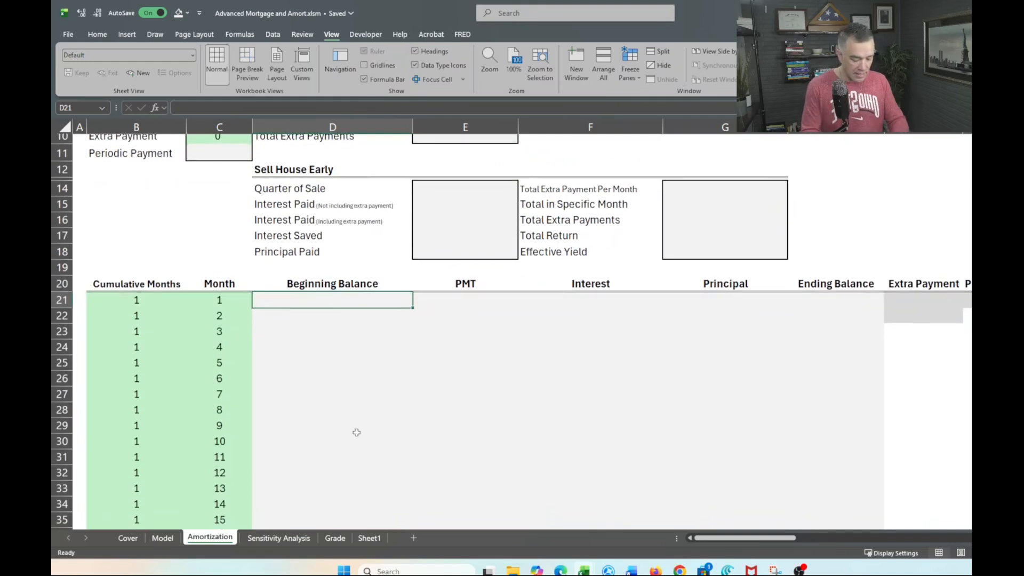
Step: Link the first Beginning Balance in D21 to the Loan amount in C6
{"action": "type", "text": "="}
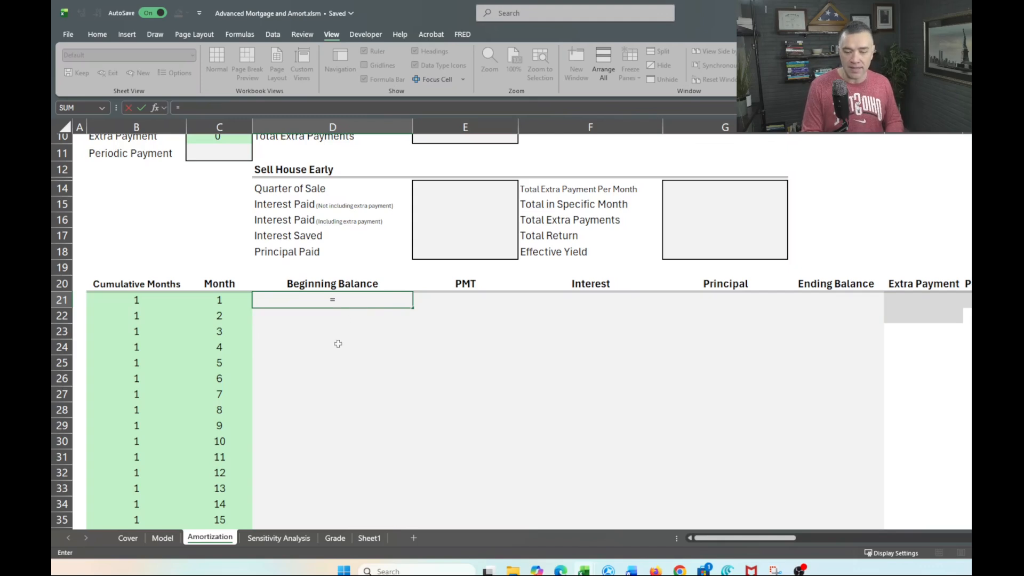
{"action": "scroll", "coordinate": [338, 344], "scroll_direction": "up", "scroll_amount": 1}
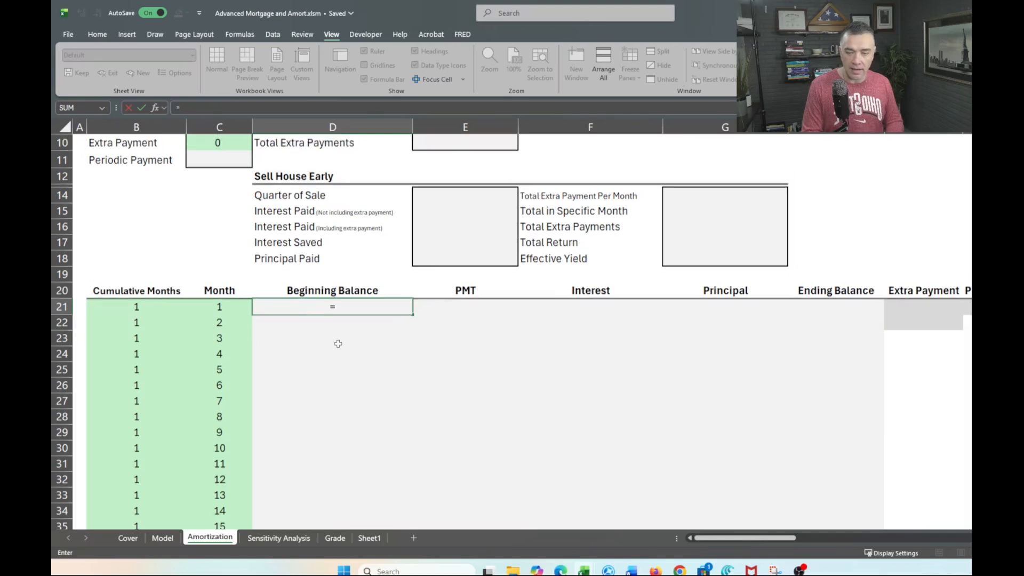
{"action": "scroll", "coordinate": [338, 343], "scroll_direction": "up", "scroll_amount": 2}
{"action": "left_click", "coordinate": [224, 164]}
{"action": "key", "text": "Return"}
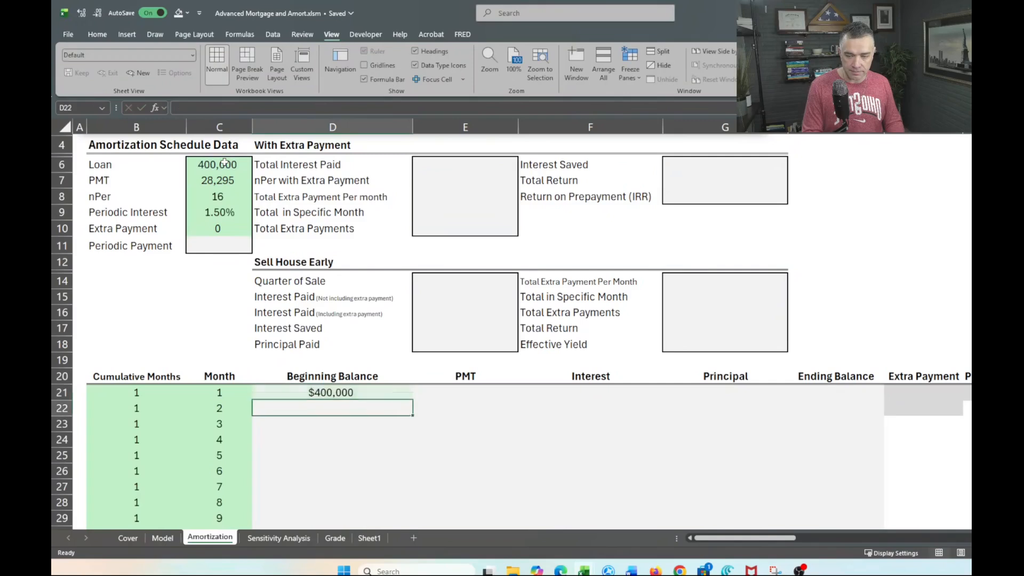
Step: Enter the formula =Payment in E21 as the first PMT value, using the named range instead of the PMT function
{"action": "key", "text": "Right"}
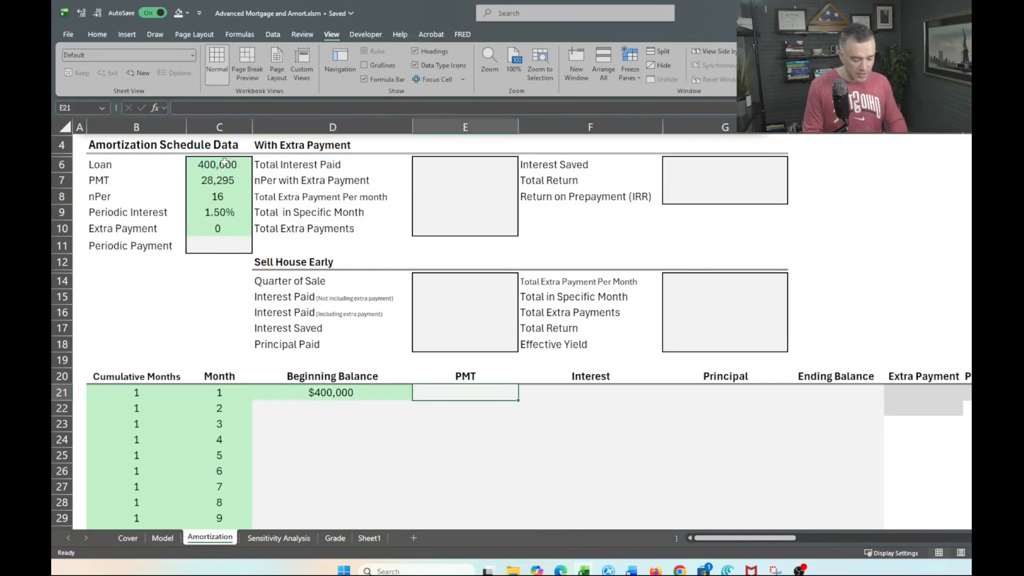
{"action": "type", "text": "=PMT("}
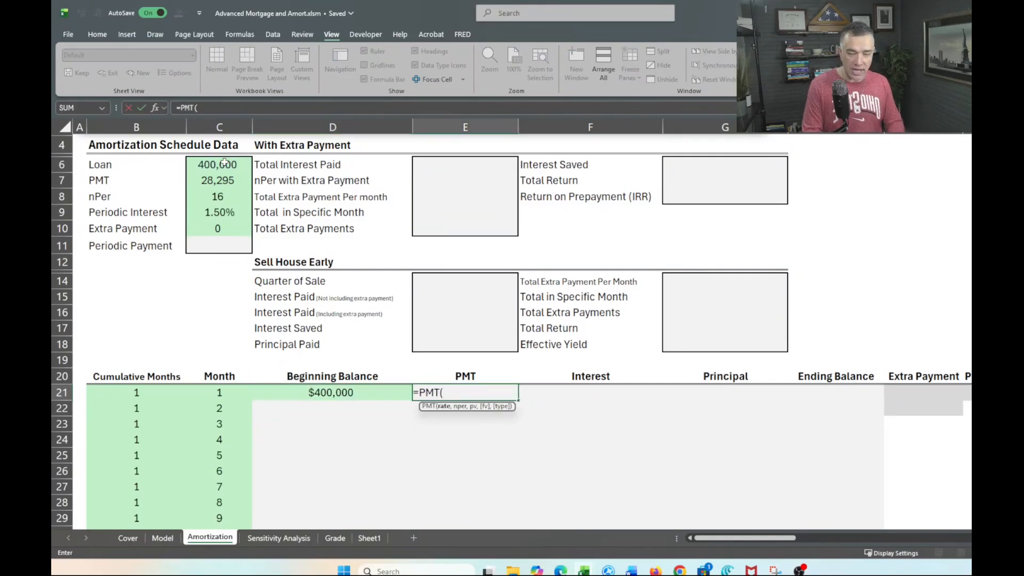
{"action": "key", "text": "BackSpace"}
{"action": "key", "text": "BackSpace"}
{"action": "key", "text": "BackSpace"}
{"action": "key", "text": "BackSpace"}
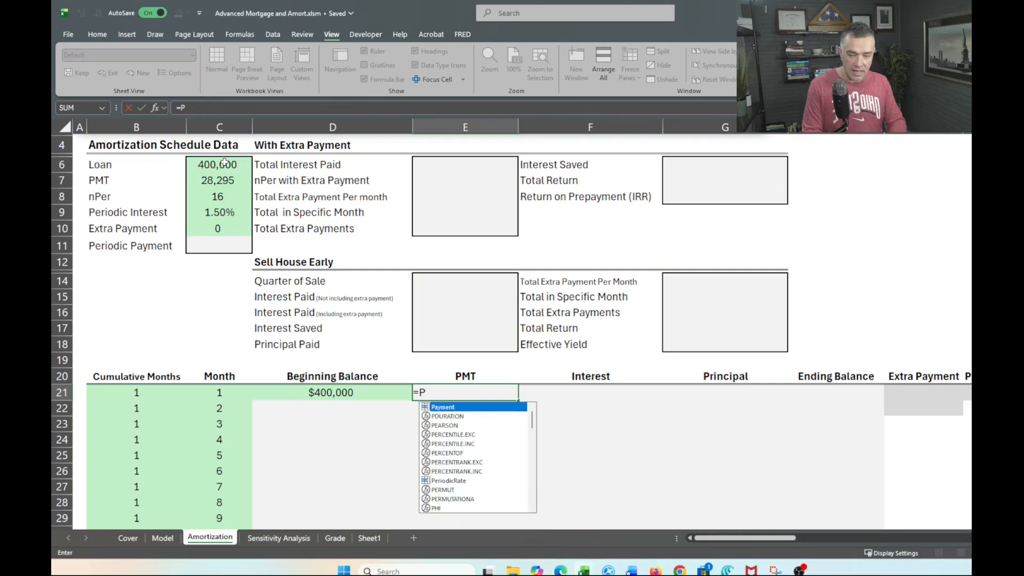
{"action": "type", "text": "paymen"}
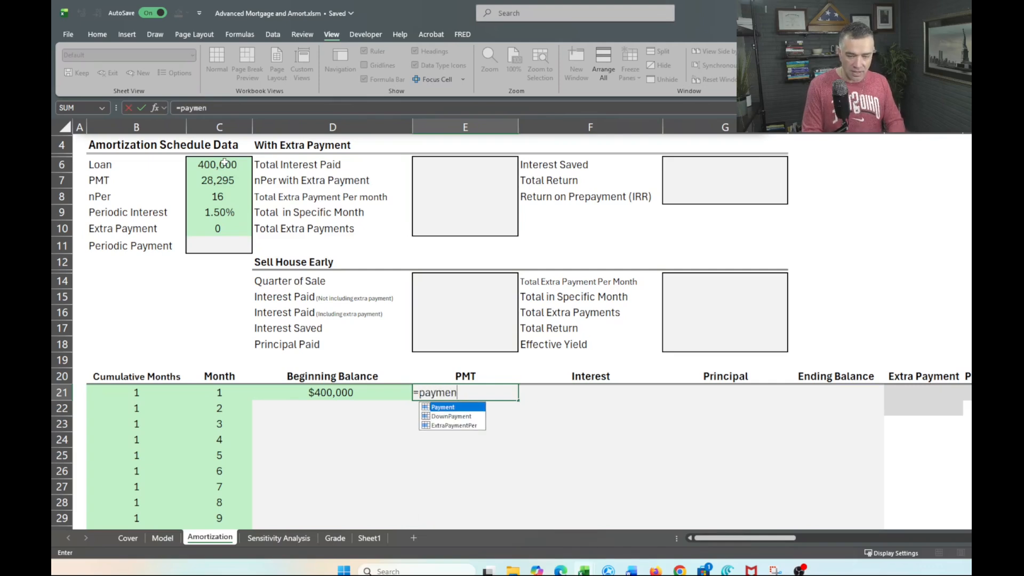
{"action": "key", "text": "Tab"}
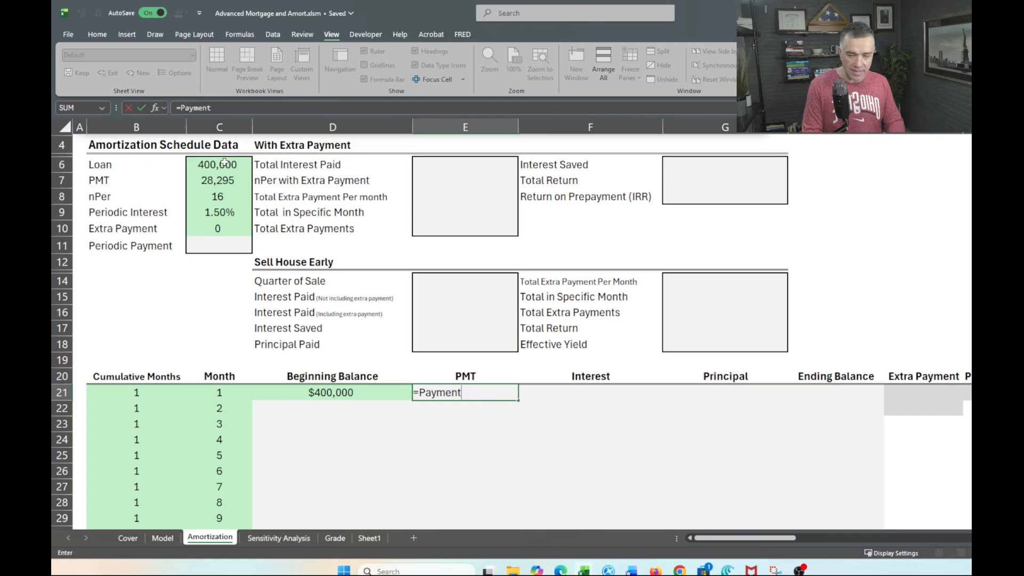
{"action": "key", "text": "Return"}
Step: Fill the PMT formula from E21 down through E23
{"action": "left_click", "coordinate": [461, 392]}
{"action": "key", "text": "shift+Down"}
{"action": "key", "text": "shift+Down"}
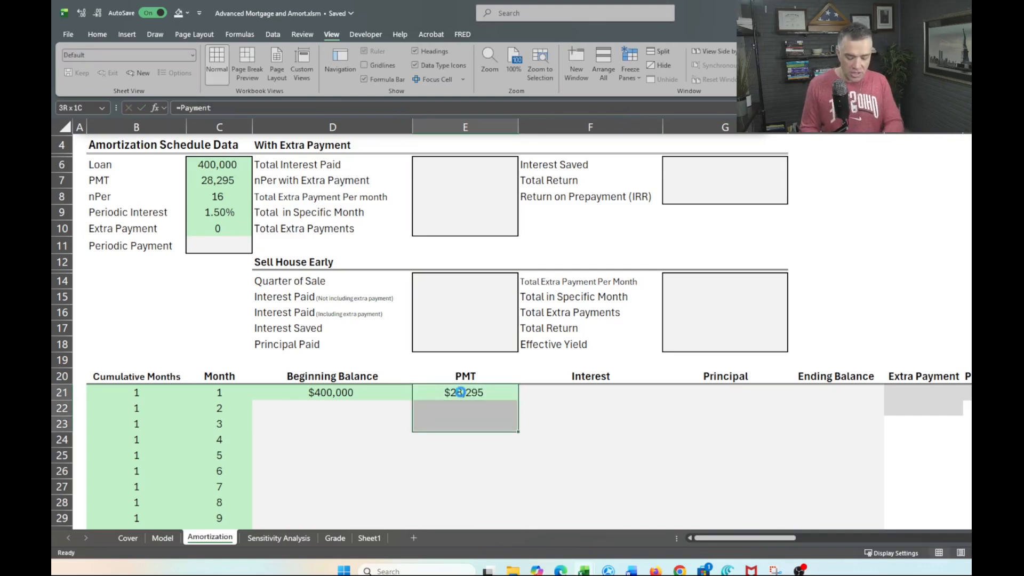
{"action": "key", "text": "ctrl+d"}
Step: Calculate the first month's Interest in F21 by multiplying Periodic Interest by Beginning Balance with the formula =C9*D21
{"action": "left_click", "coordinate": [590, 392]}
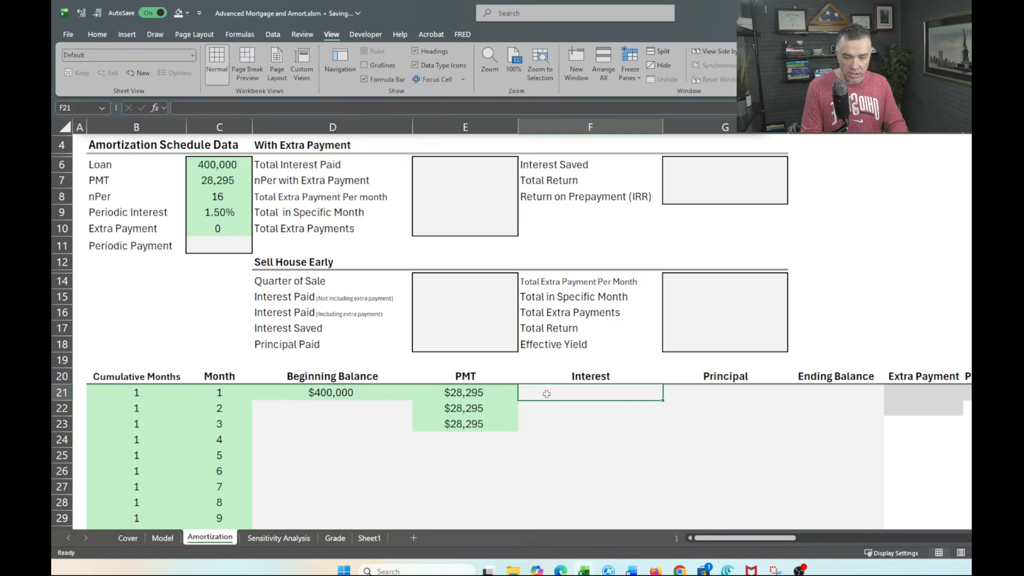
{"action": "type", "text": "="}
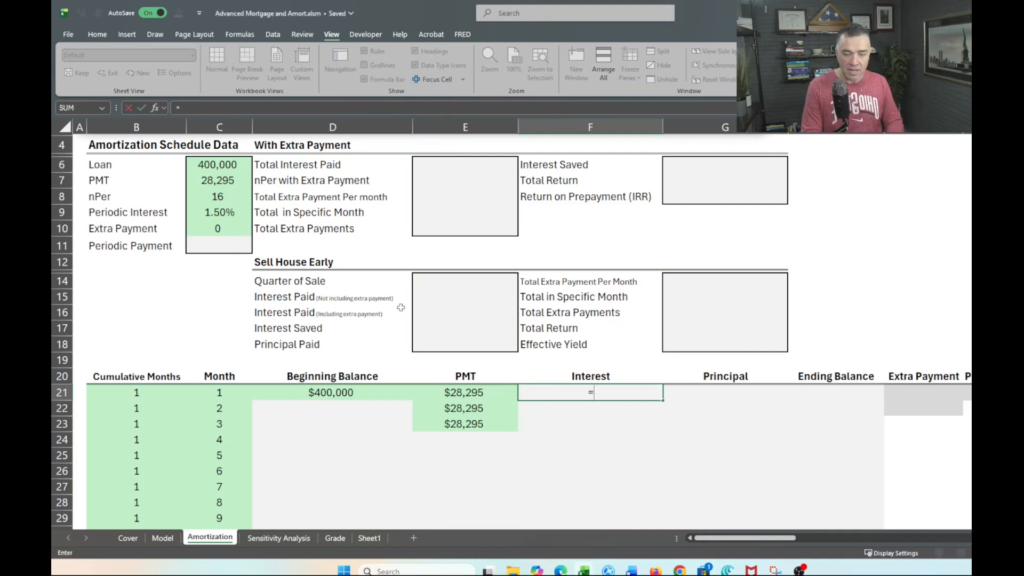
{"action": "left_click", "coordinate": [225, 212]}
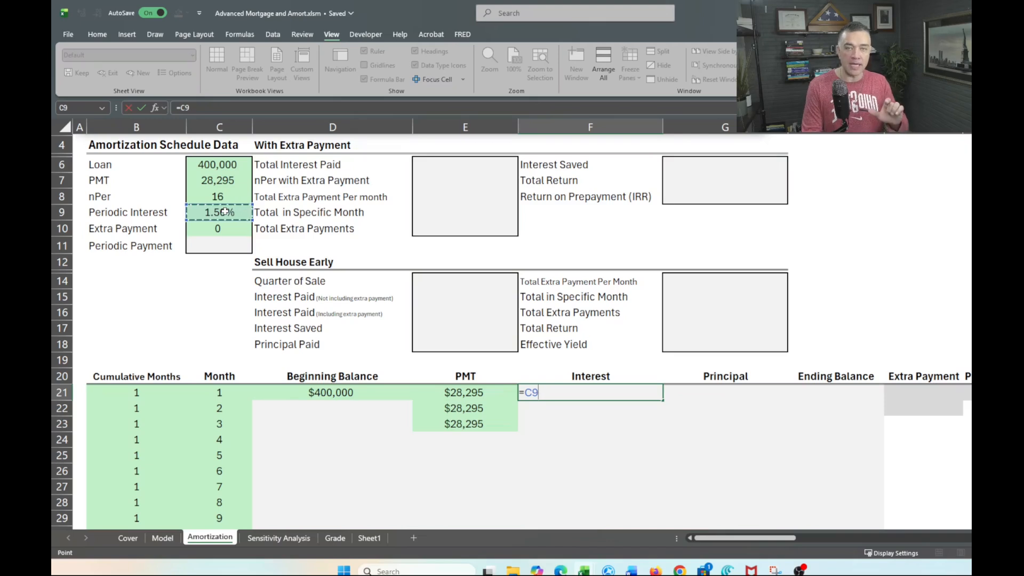
{"action": "type", "text": "*"}
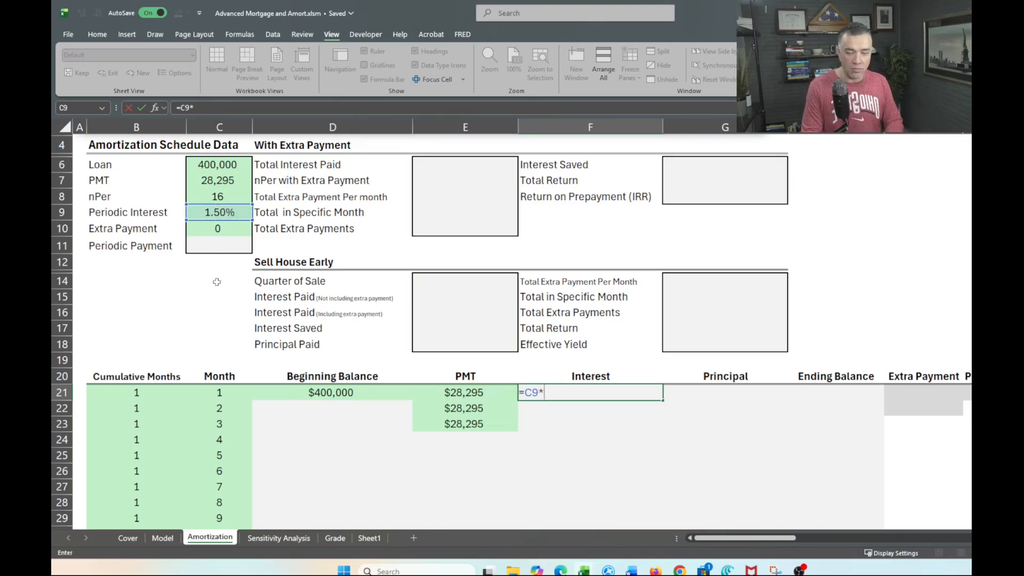
{"action": "left_click", "coordinate": [307, 389]}
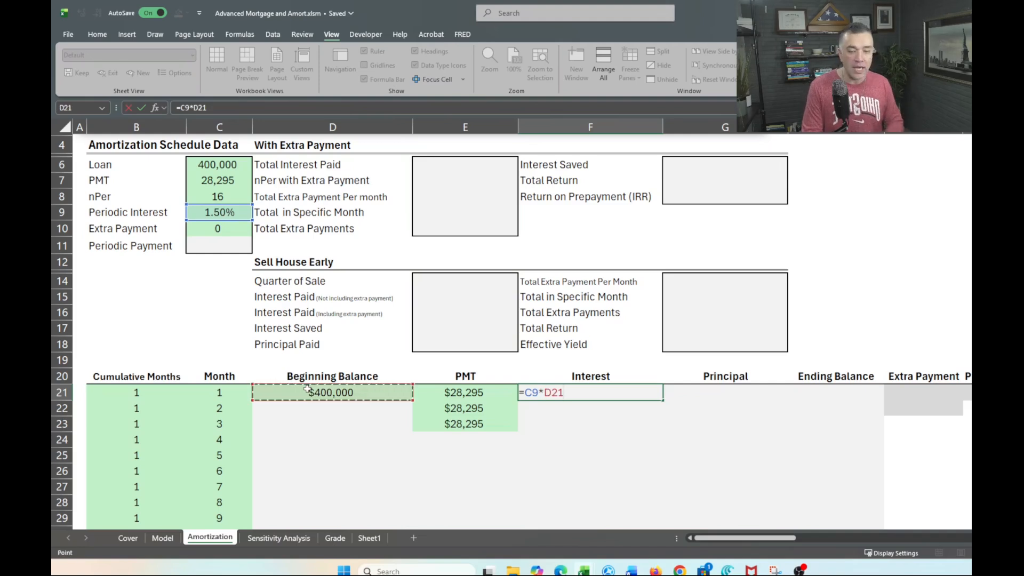
{"action": "key", "text": "Return"}
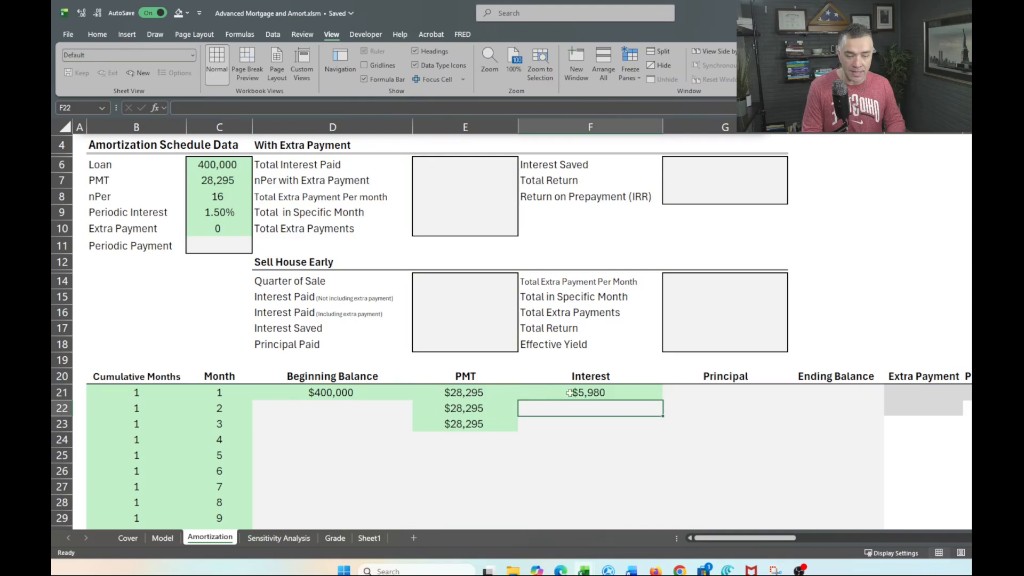
{"action": "left_click", "coordinate": [598, 395]}
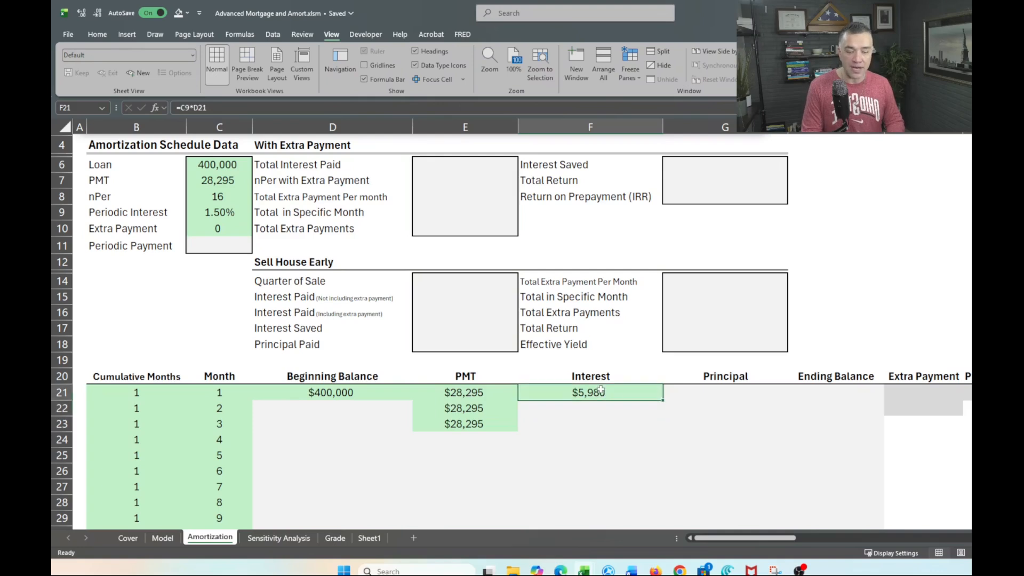
Step: Calculate the first month's Principal in G21 as the payment minus interest with the formula =E21-F21
{"action": "left_click", "coordinate": [708, 395]}
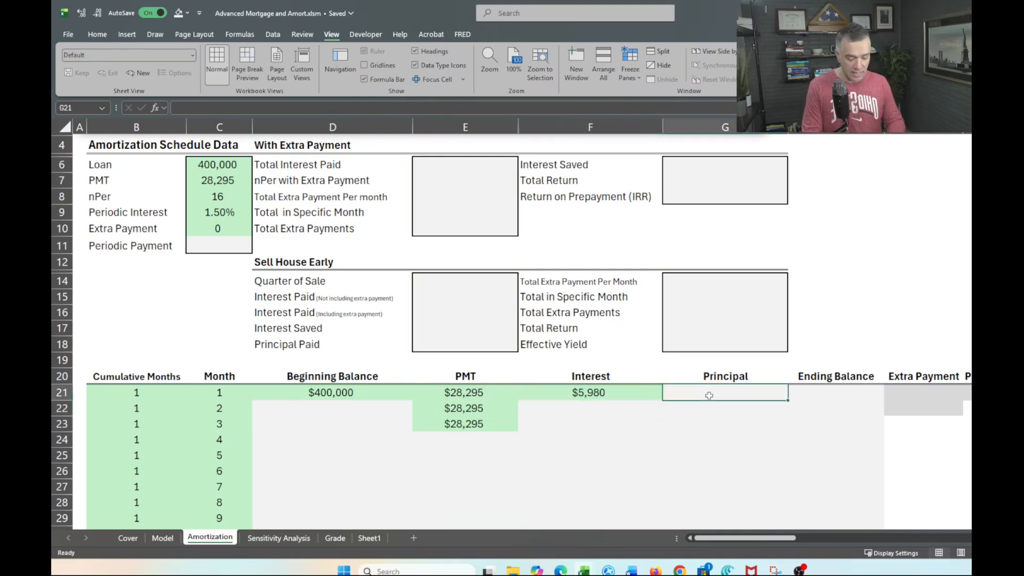
{"action": "type", "text": "="}
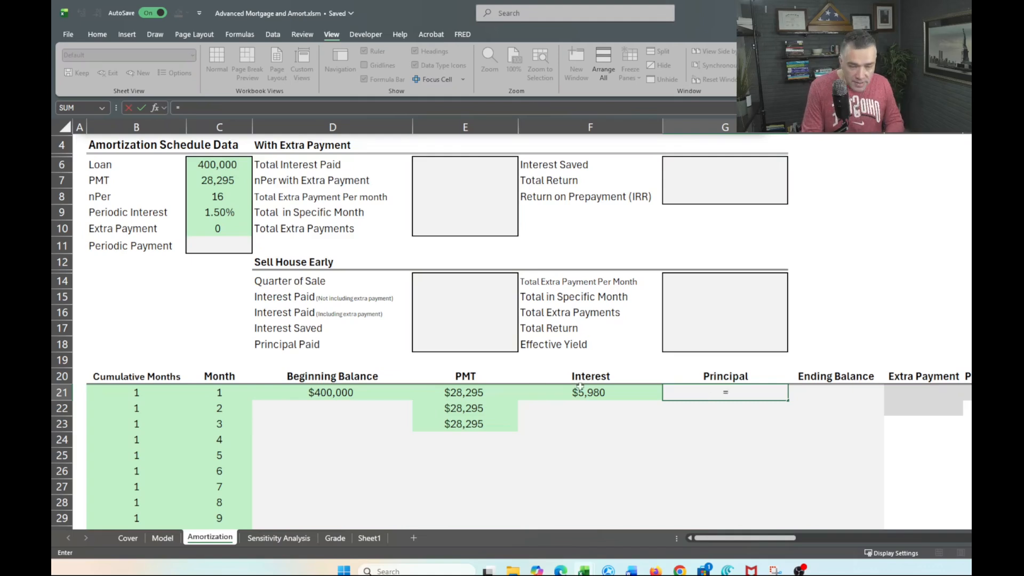
{"action": "left_click", "coordinate": [464, 393]}
{"action": "type", "text": "-"}
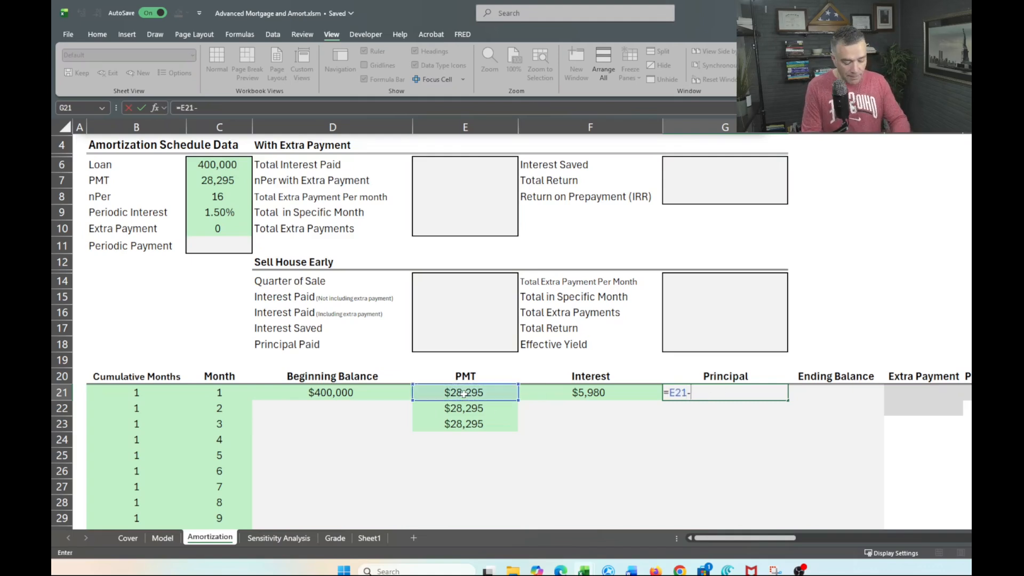
{"action": "left_click", "coordinate": [603, 392]}
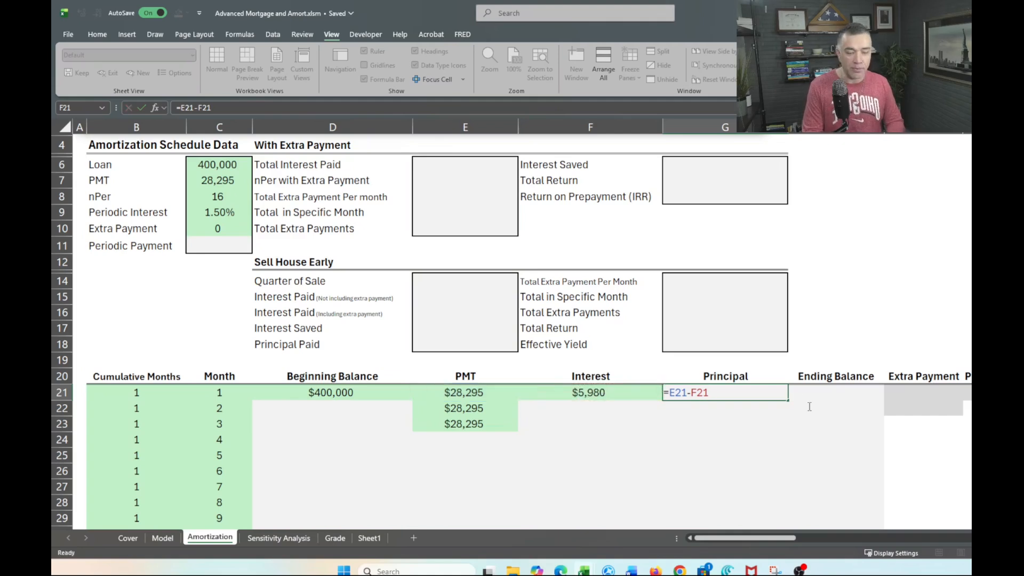
{"action": "key", "text": "Return"}
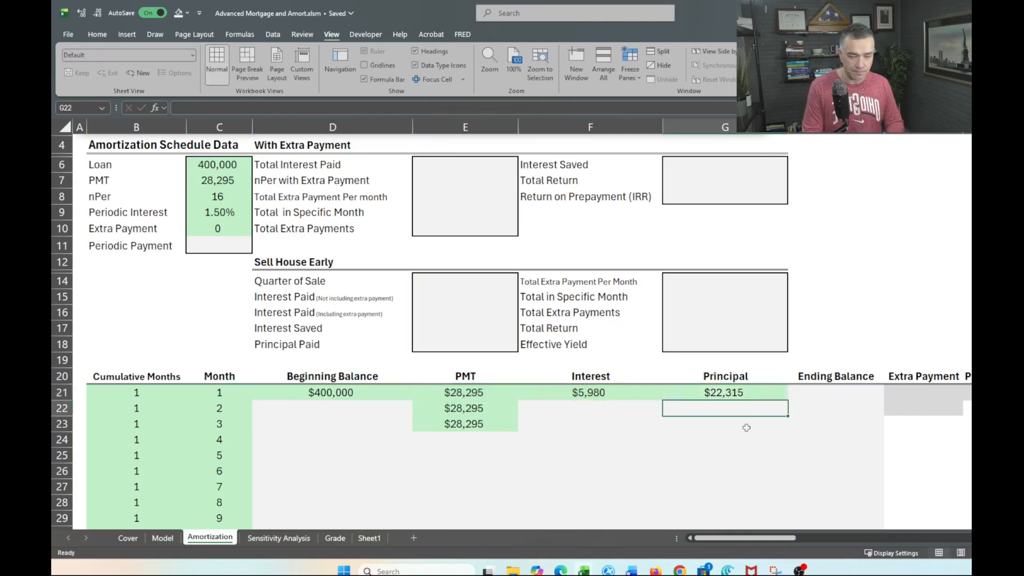
Step: Calculate the first month's Ending Balance in H21 as Beginning Balance minus Principal with the formula =D21-G21
{"action": "left_click", "coordinate": [812, 392]}
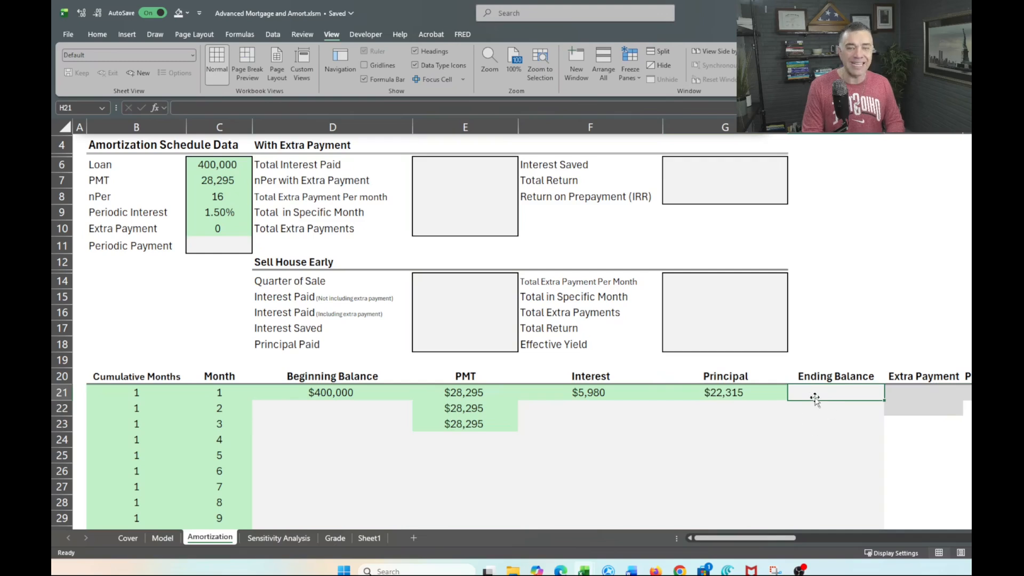
{"action": "type", "text": "="}
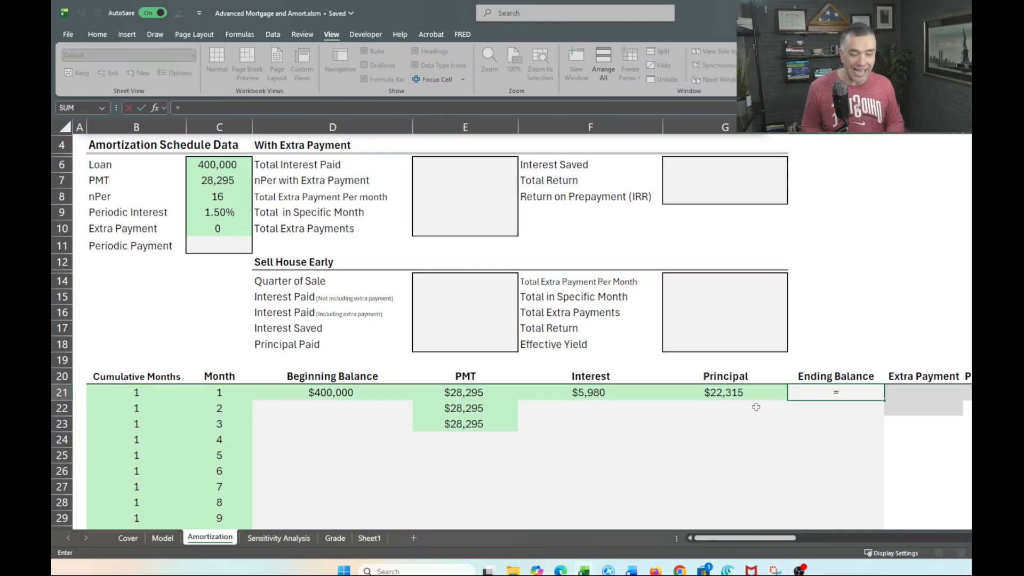
{"action": "left_click", "coordinate": [353, 394]}
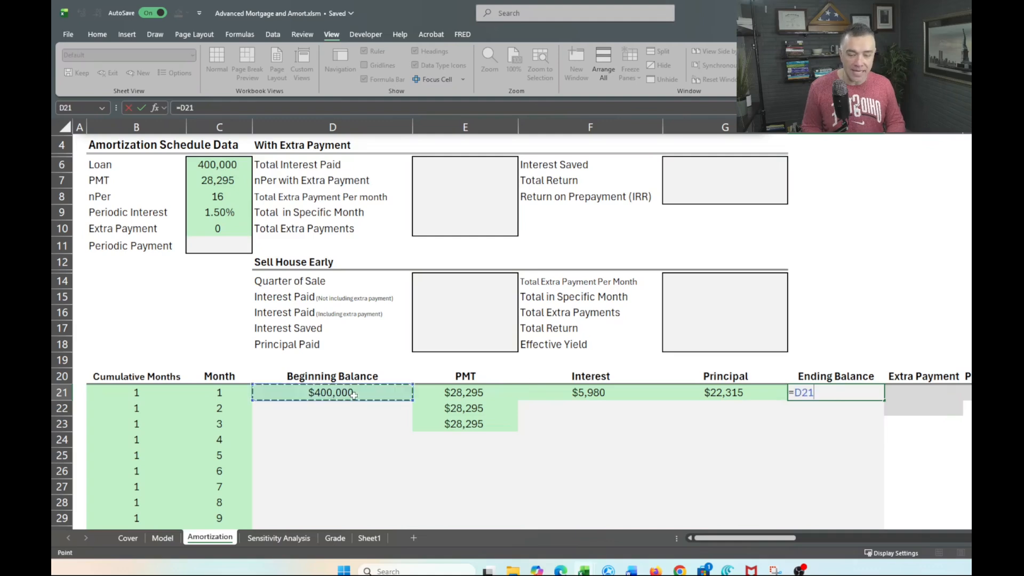
{"action": "type", "text": "-"}
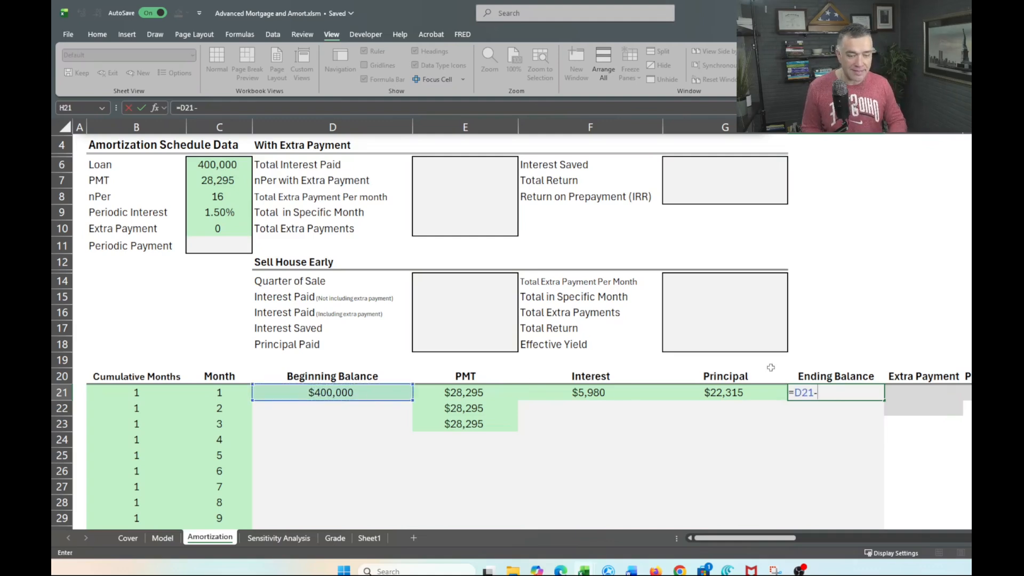
{"action": "left_click", "coordinate": [753, 390]}
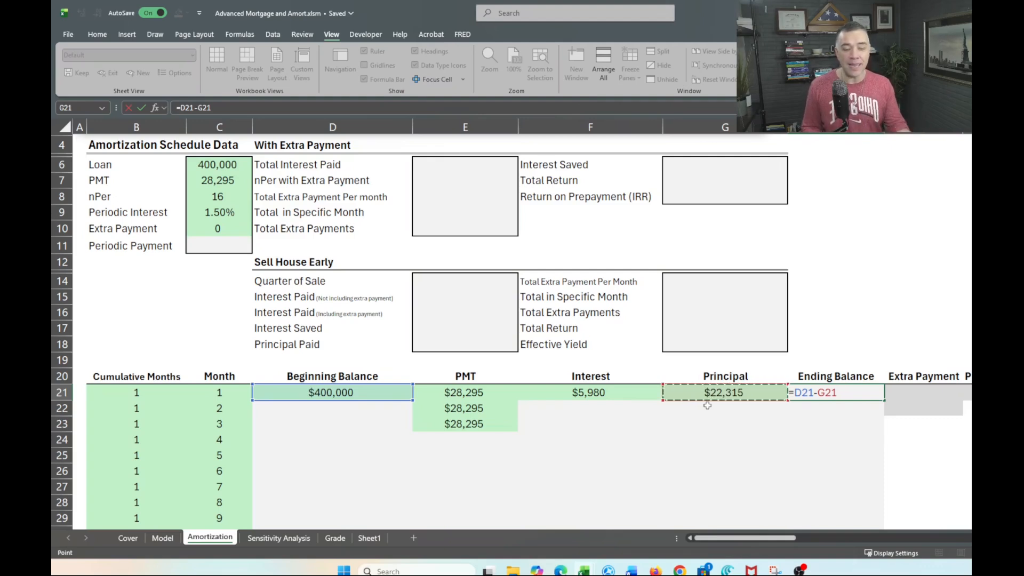
{"action": "key", "text": "Return"}
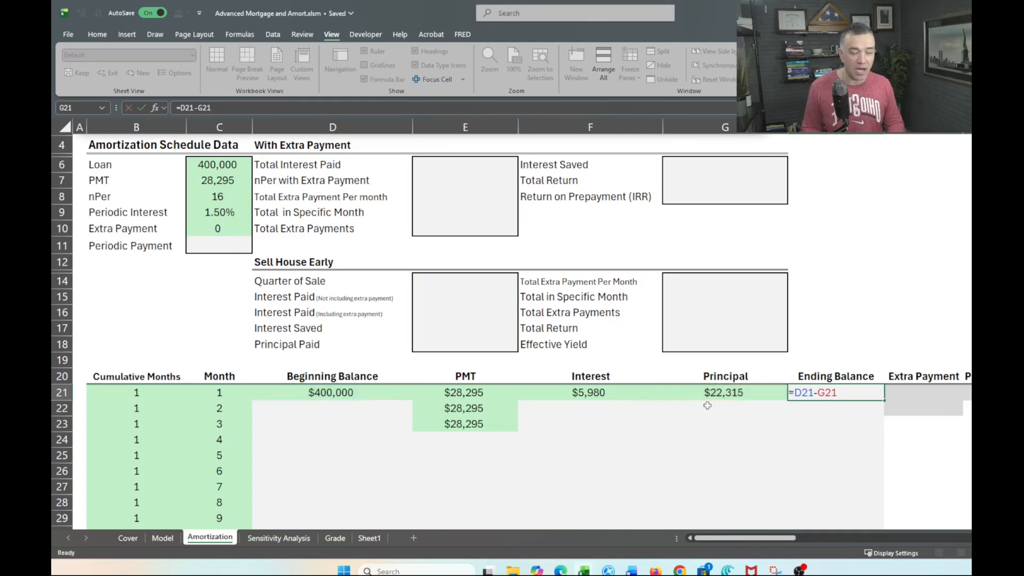
{"action": "key", "text": "Return"}
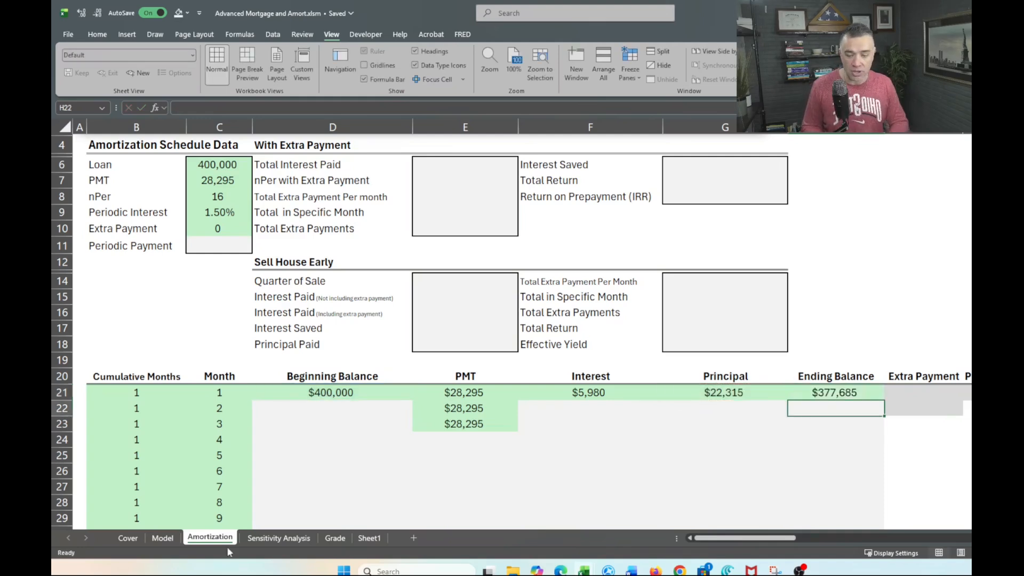
Step: On the Model sheet, set Years to 30 and Periodic Payments to 12 per year
{"action": "left_click", "coordinate": [163, 538]}
{"action": "left_click", "coordinate": [353, 259]}
{"action": "type", "text": "30"}
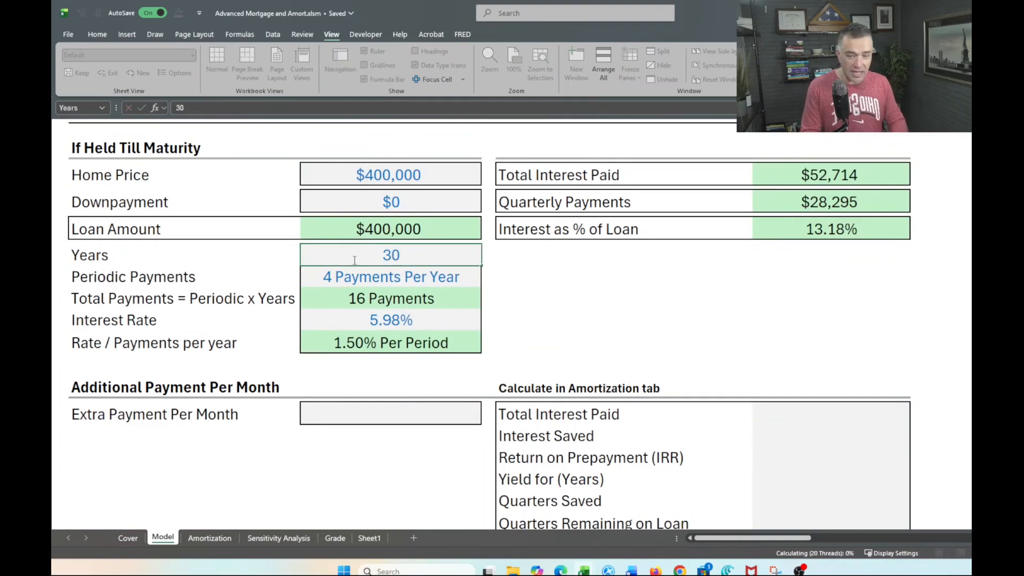
{"action": "key", "text": "Return"}
{"action": "type", "text": "12"}
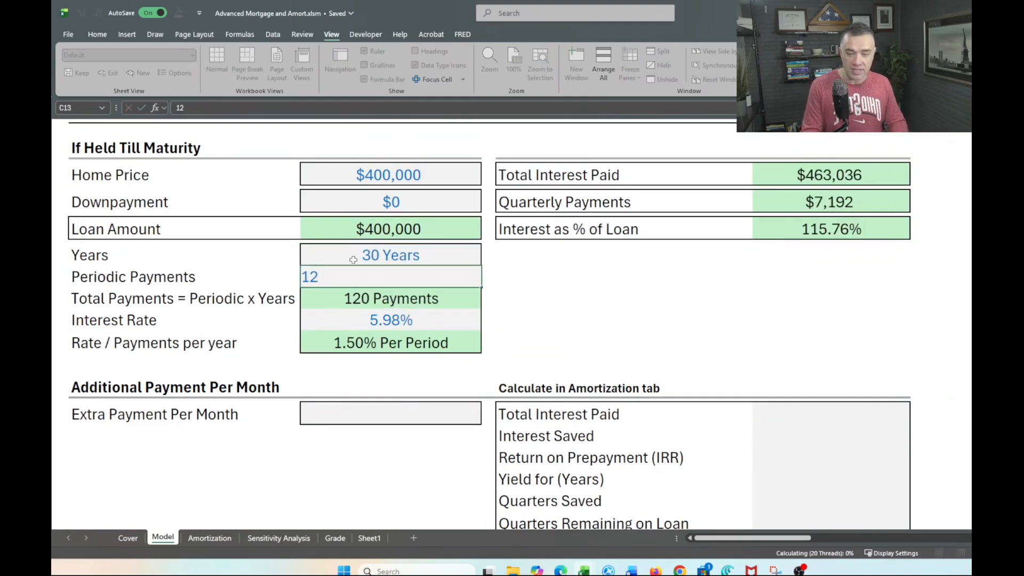
{"action": "key", "text": "Return"}
Step: Review the first month's PMT, Interest, Principal and Ending Balance formulas in row 21 of the Amortization sheet
{"action": "left_click", "coordinate": [209, 538]}
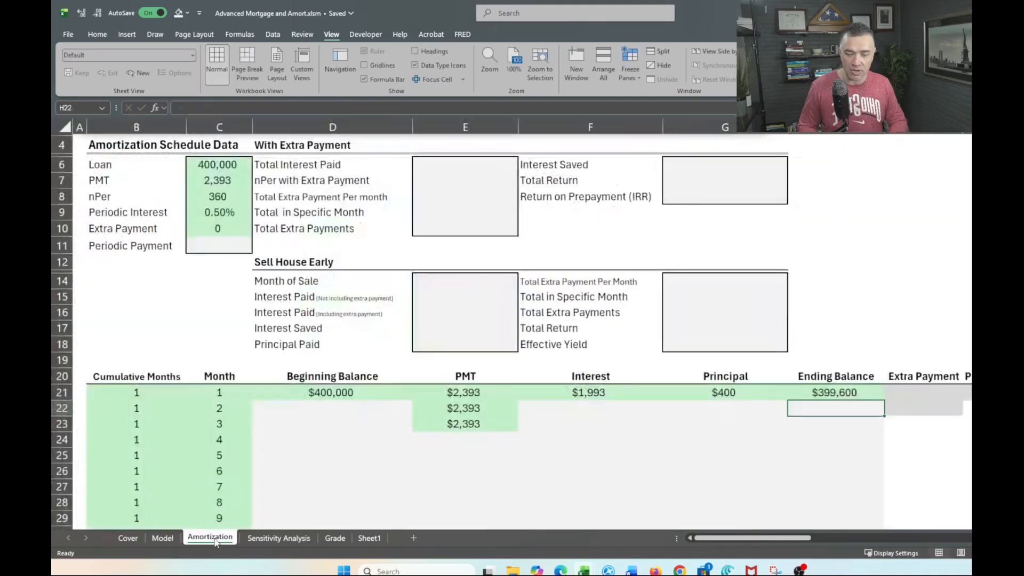
{"action": "left_click", "coordinate": [570, 405]}
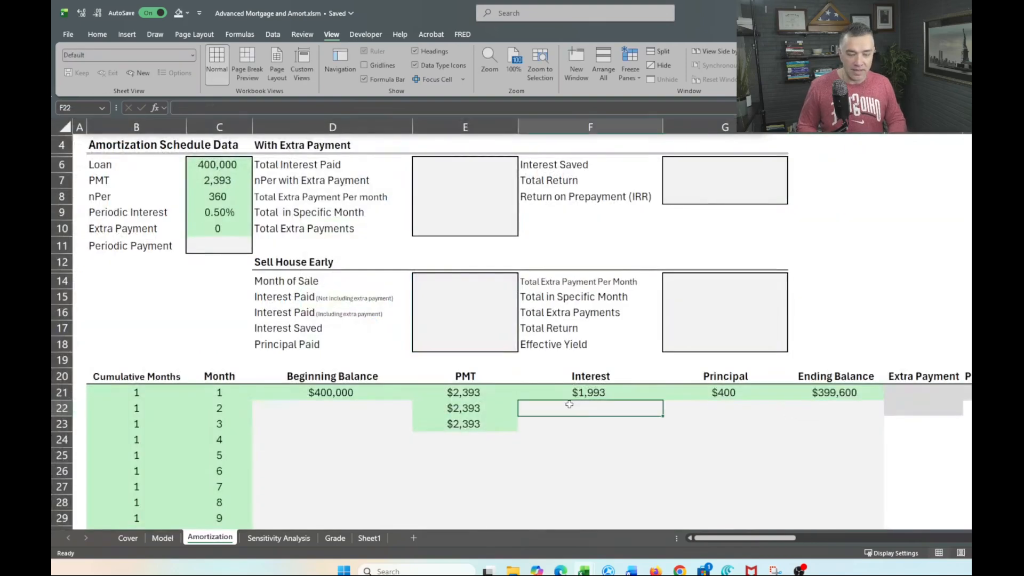
{"action": "left_click", "coordinate": [443, 392]}
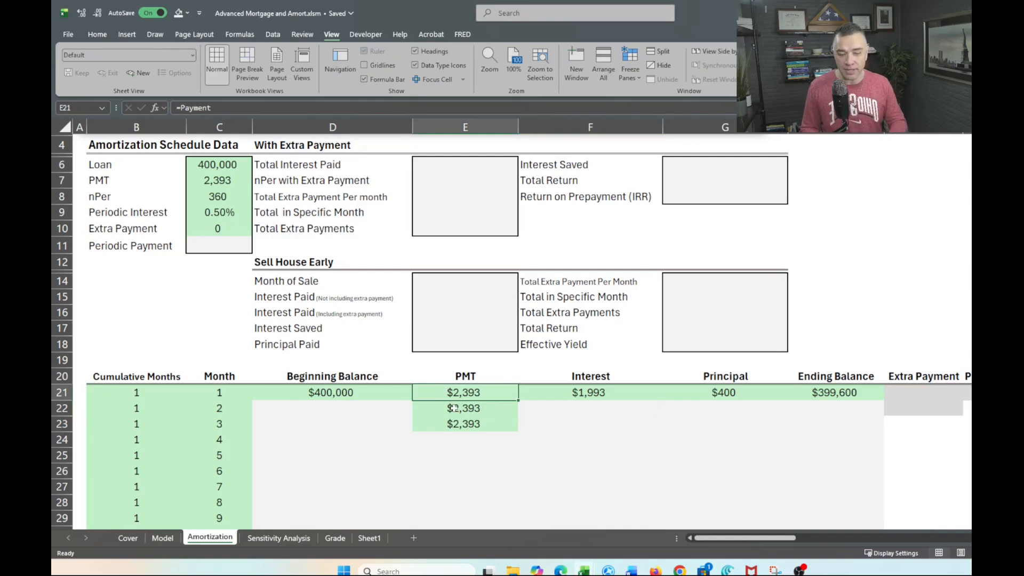
{"action": "left_click", "coordinate": [600, 394]}
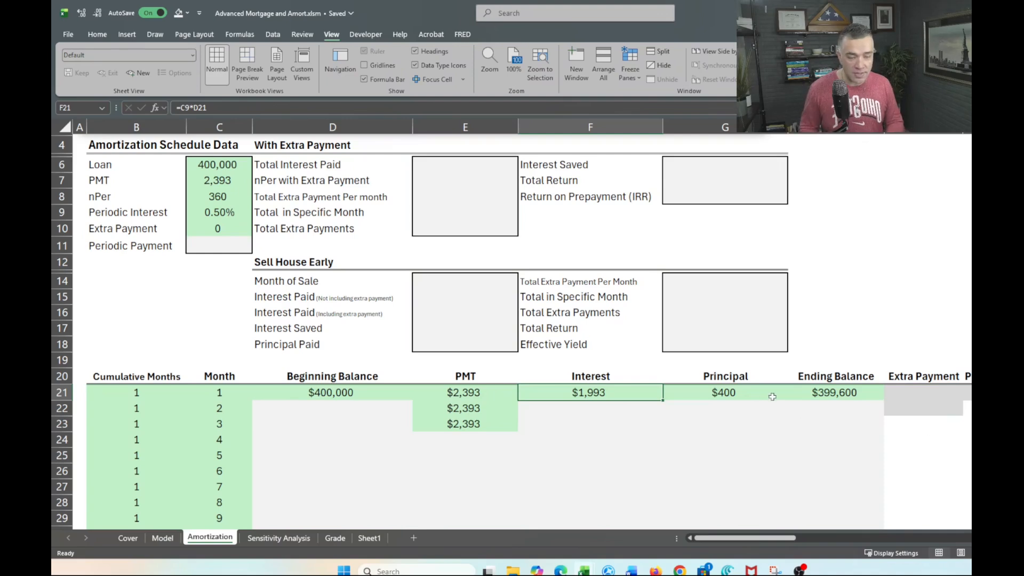
{"action": "left_click", "coordinate": [733, 393]}
{"action": "double_click", "coordinate": [838, 393]}
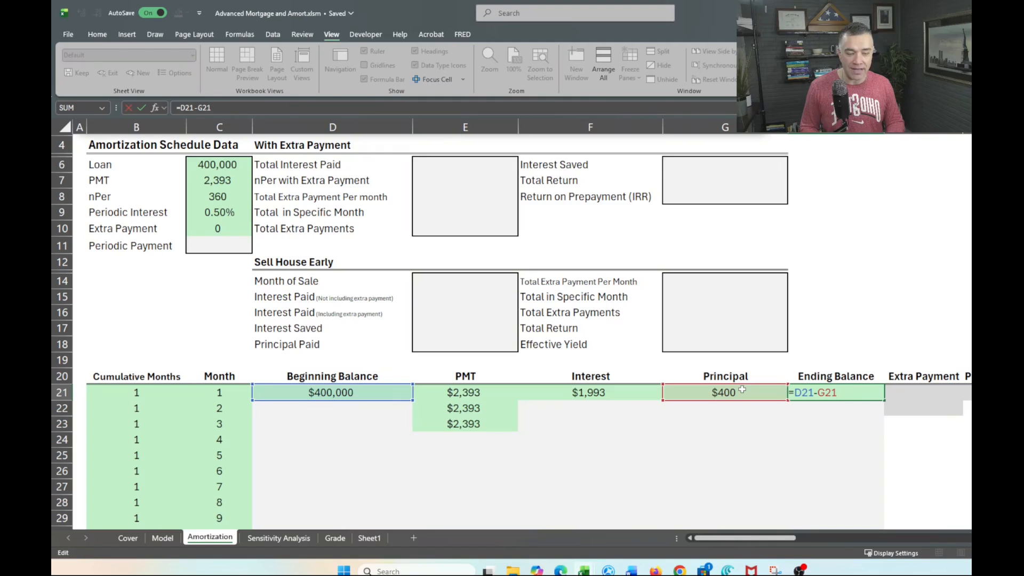
{"action": "key", "text": "Escape"}
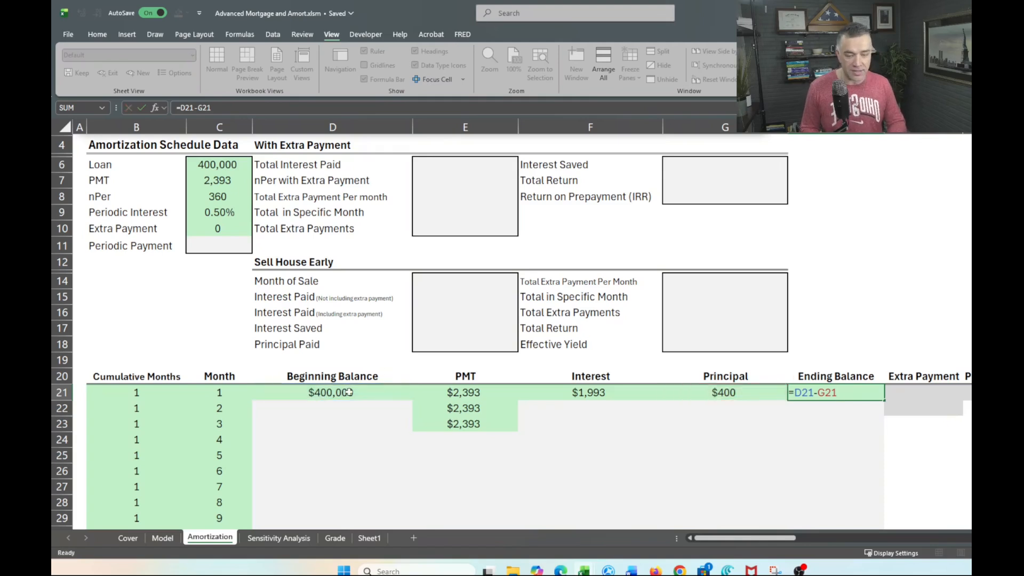
Step: Link month 2's Beginning Balance in D22 to the first month's Ending Balance with the formula =H21
{"action": "left_click", "coordinate": [335, 404]}
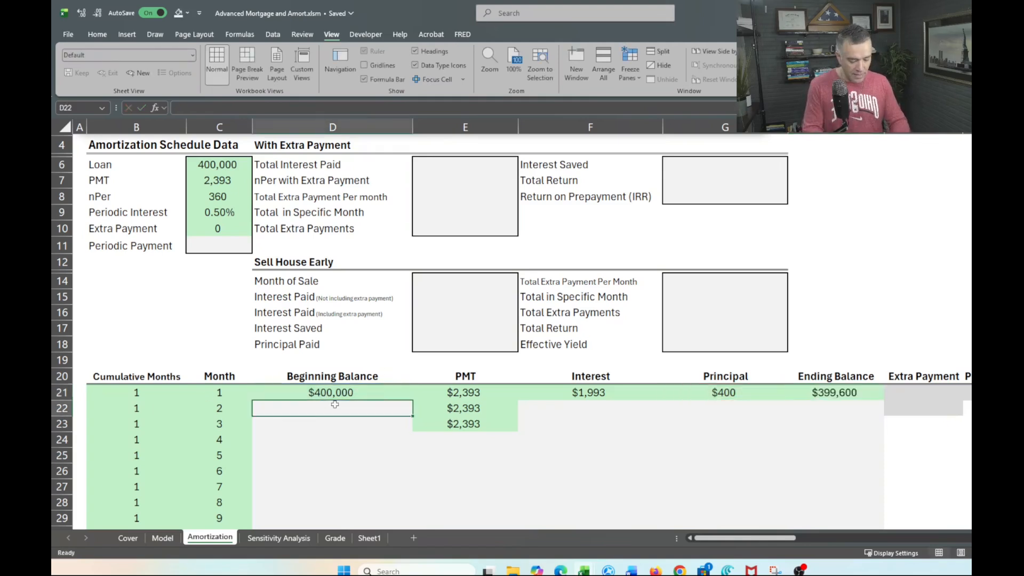
{"action": "type", "text": "="}
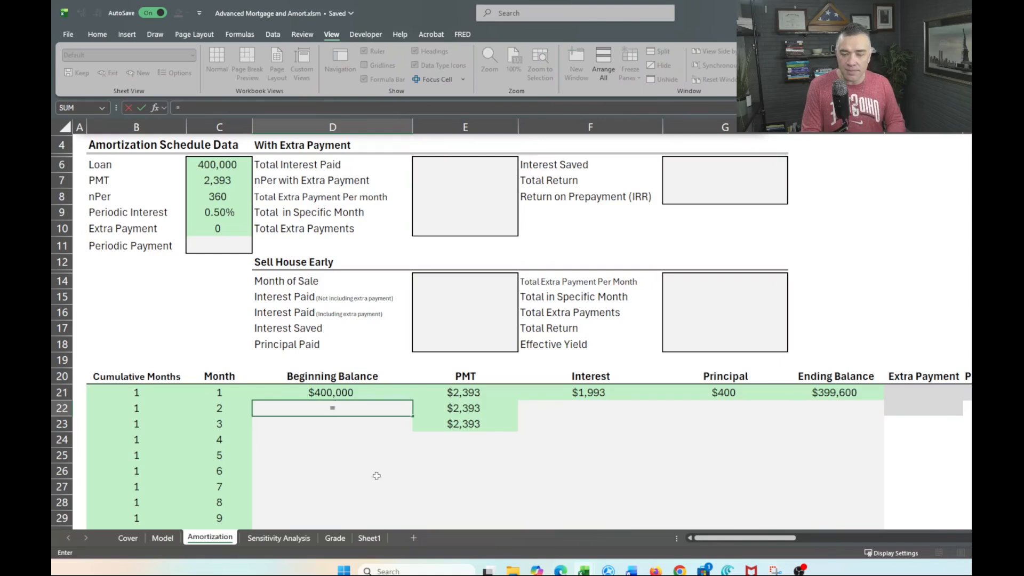
{"action": "left_click", "coordinate": [830, 390]}
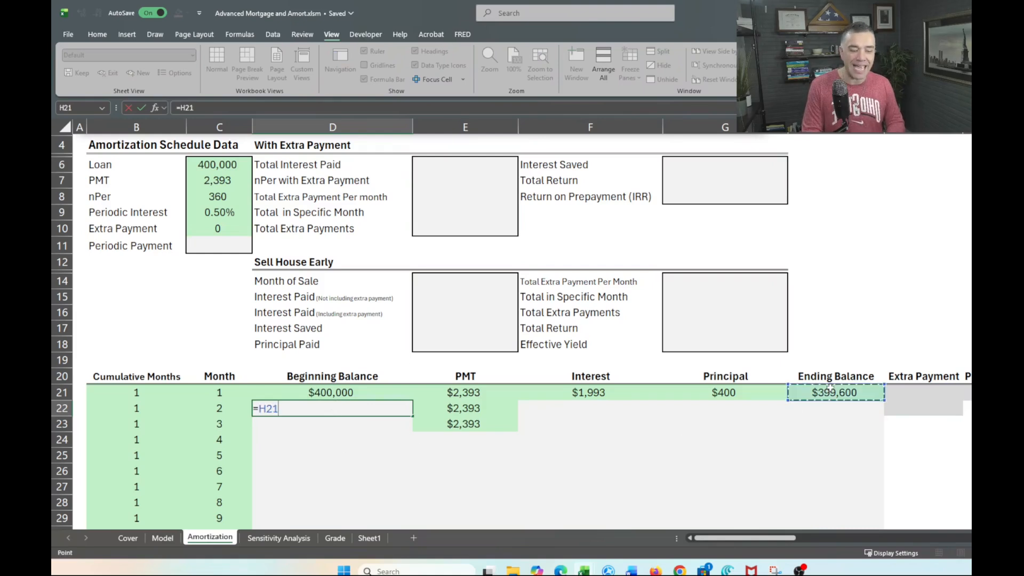
{"action": "key", "text": "Return"}
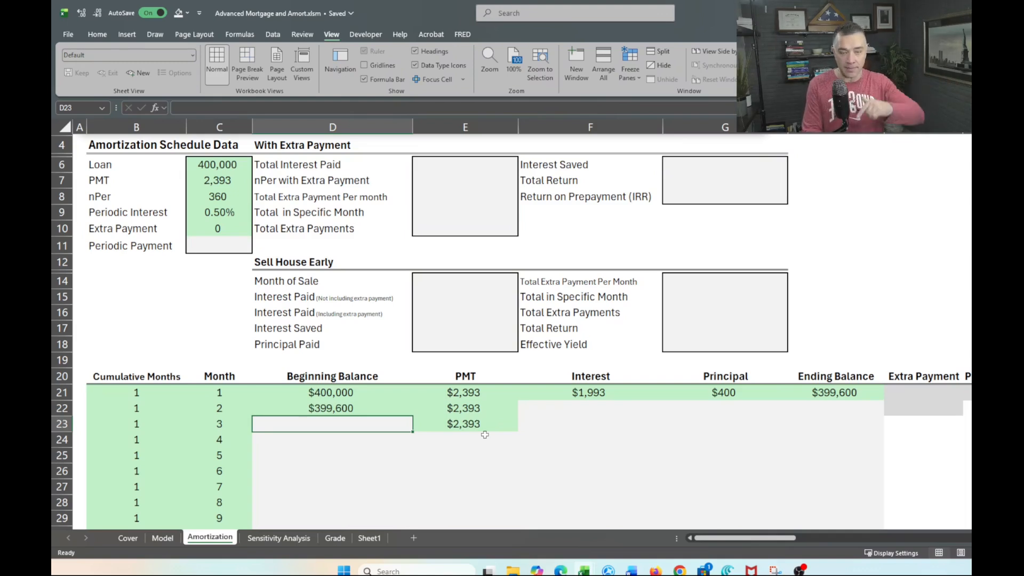
Step: Make the Periodic Interest reference absolute in the F21 Interest formula so it reads =$C$9*D21
{"action": "left_click", "coordinate": [476, 408]}
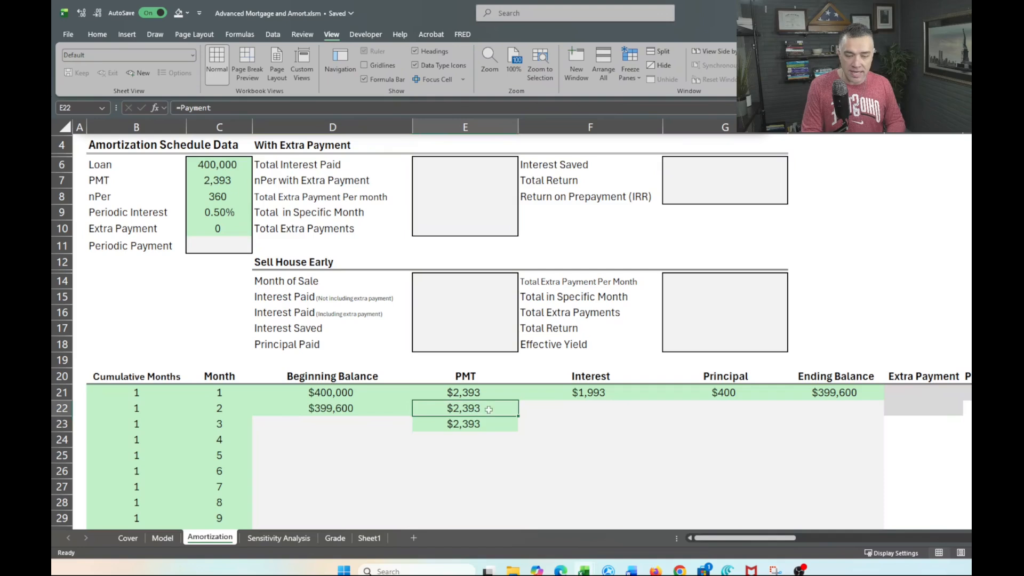
{"action": "left_click", "coordinate": [566, 409]}
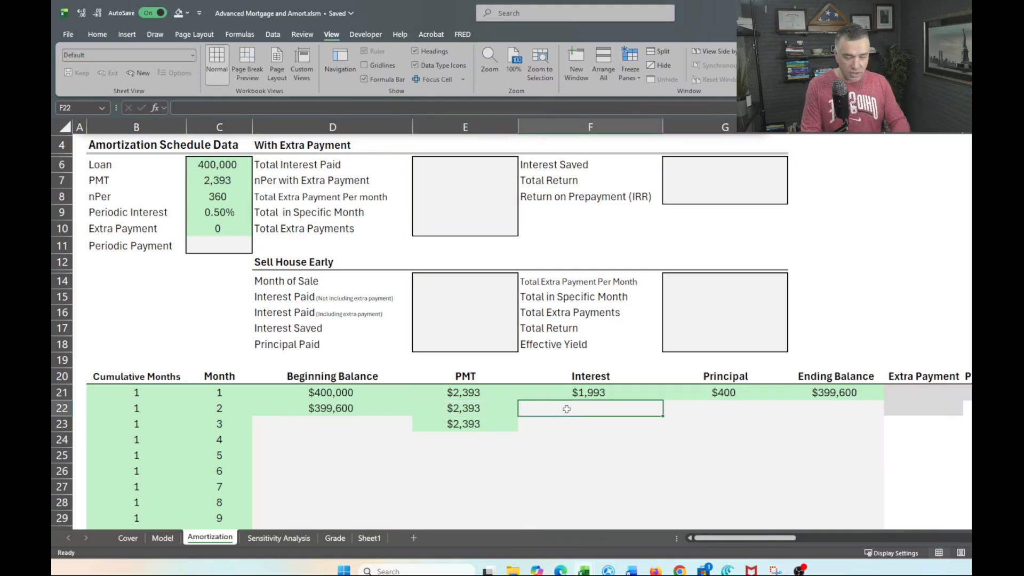
{"action": "left_click", "coordinate": [574, 393]}
{"action": "key", "text": "shift+Down"}
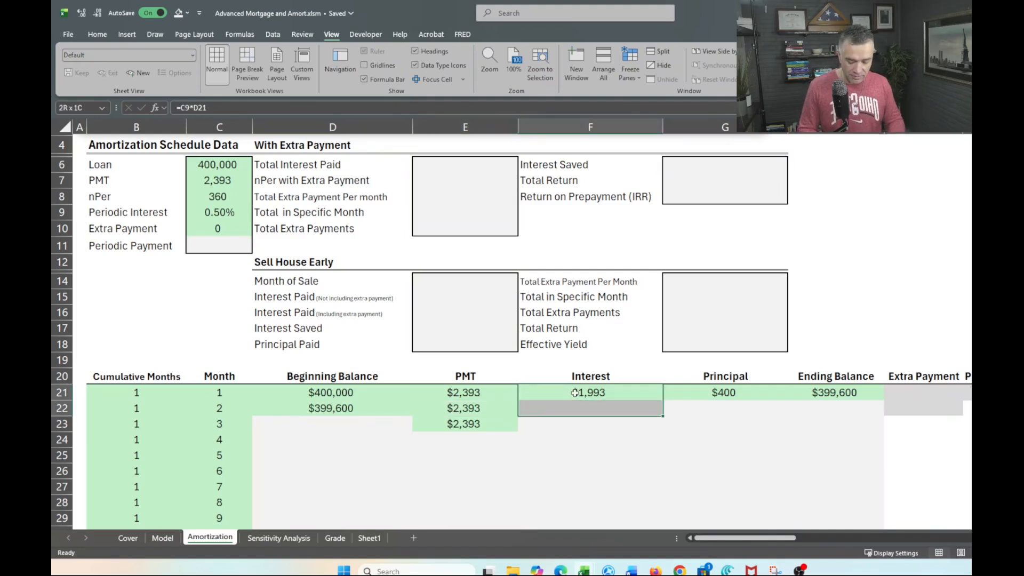
{"action": "key", "text": "shift+Up"}
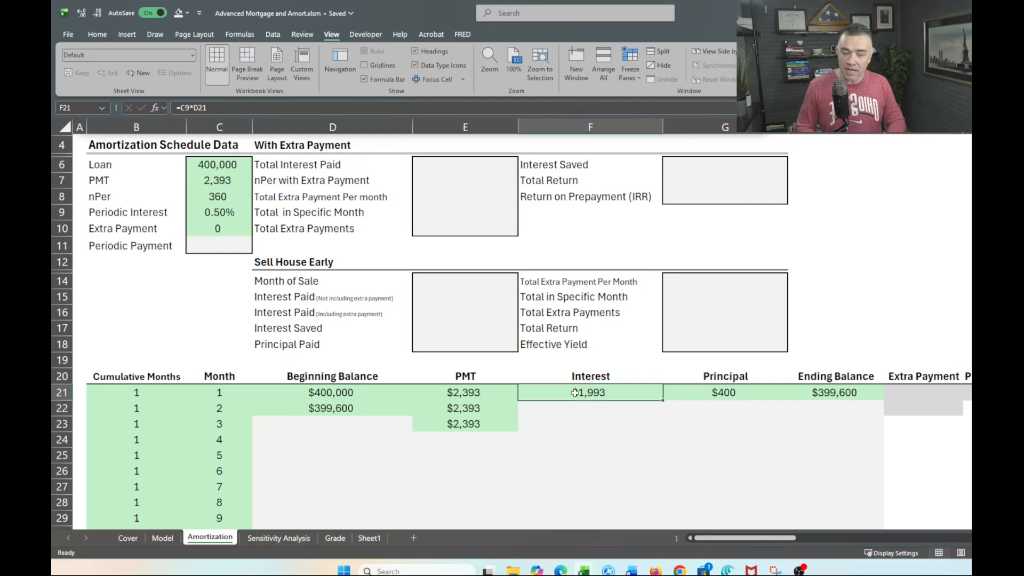
{"action": "key", "text": "F2"}
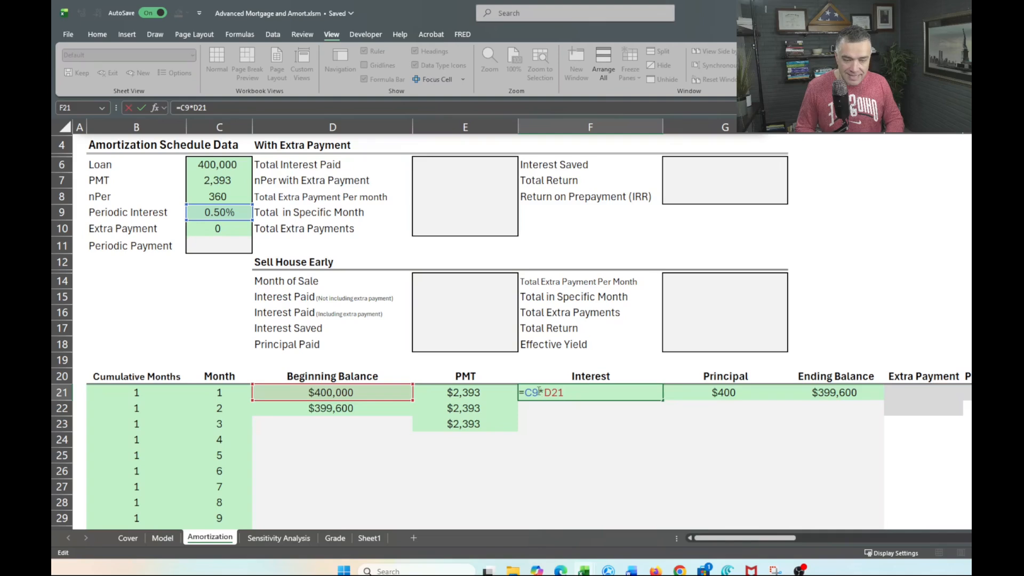
{"action": "key", "text": "F4"}
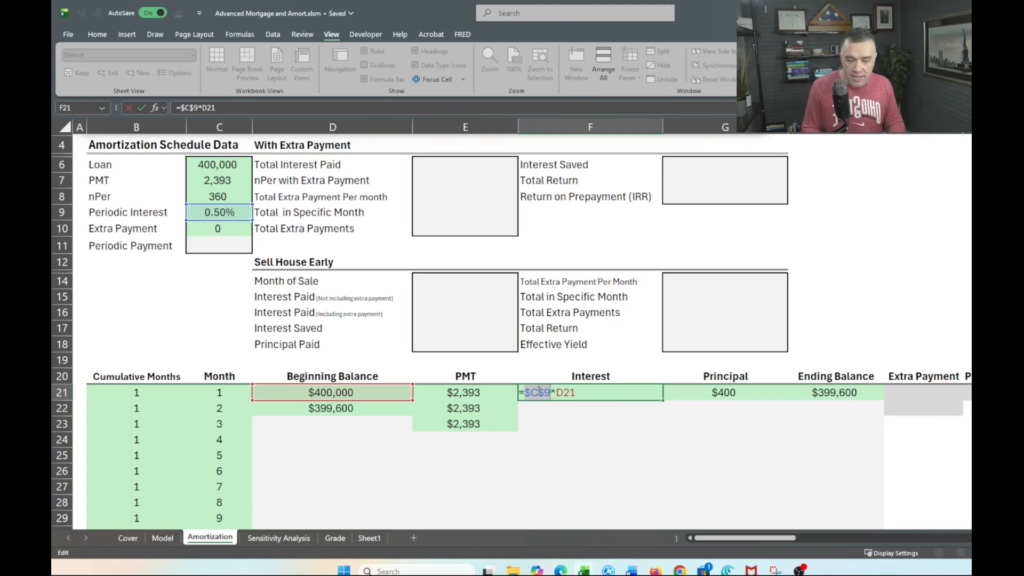
{"action": "key", "text": "Return"}
Step: Fill the Interest formula from F21 down to F22
{"action": "key", "text": "Up"}
{"action": "key", "text": "shift+Down"}
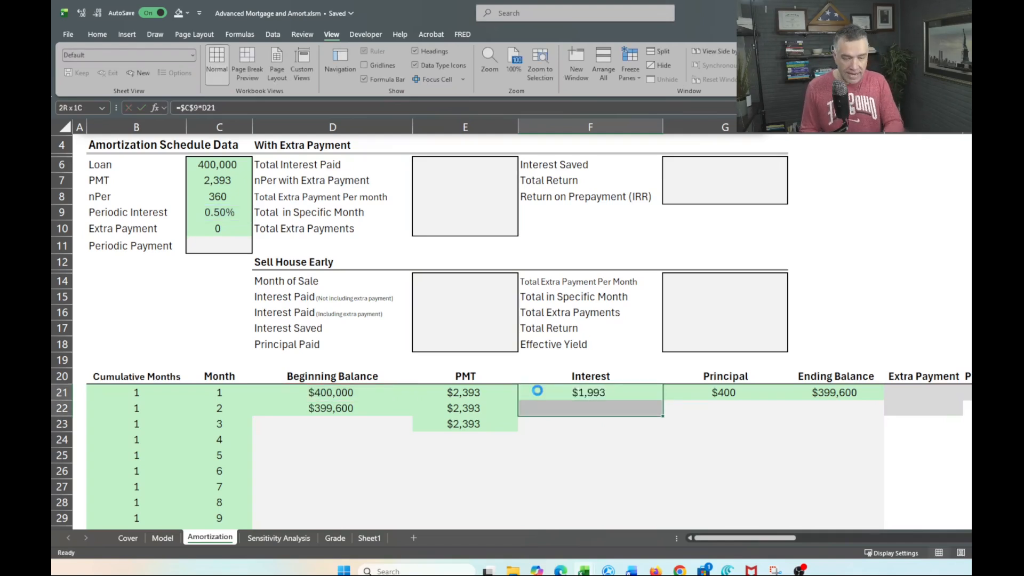
{"action": "key", "text": "ctrl+d"}
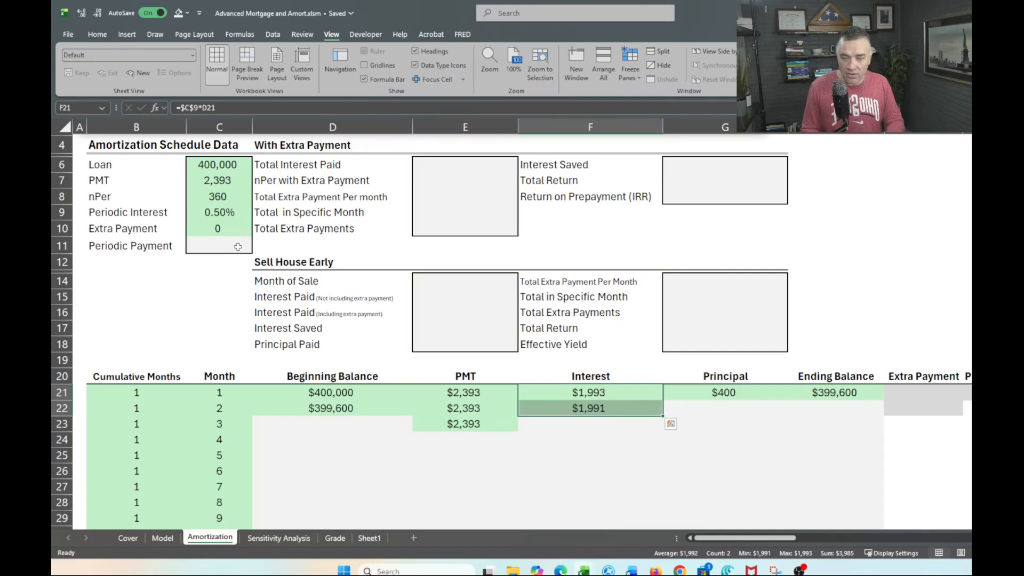
Step: Fill the Principal and Ending Balance formulas from G21 and H21 down to row 22
{"action": "left_click", "coordinate": [715, 392]}
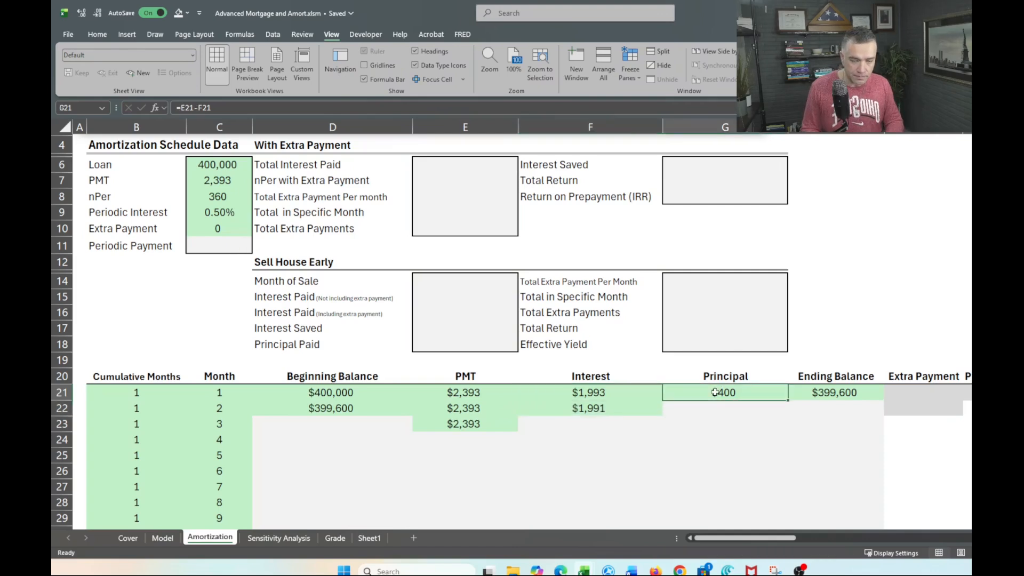
{"action": "key", "text": "shift+Down"}
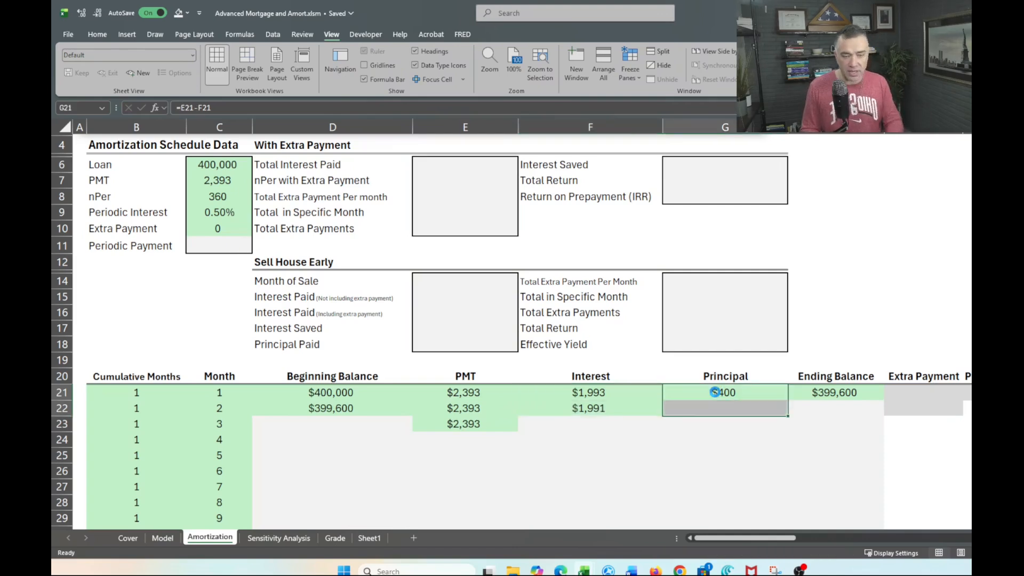
{"action": "key", "text": "ctrl+d"}
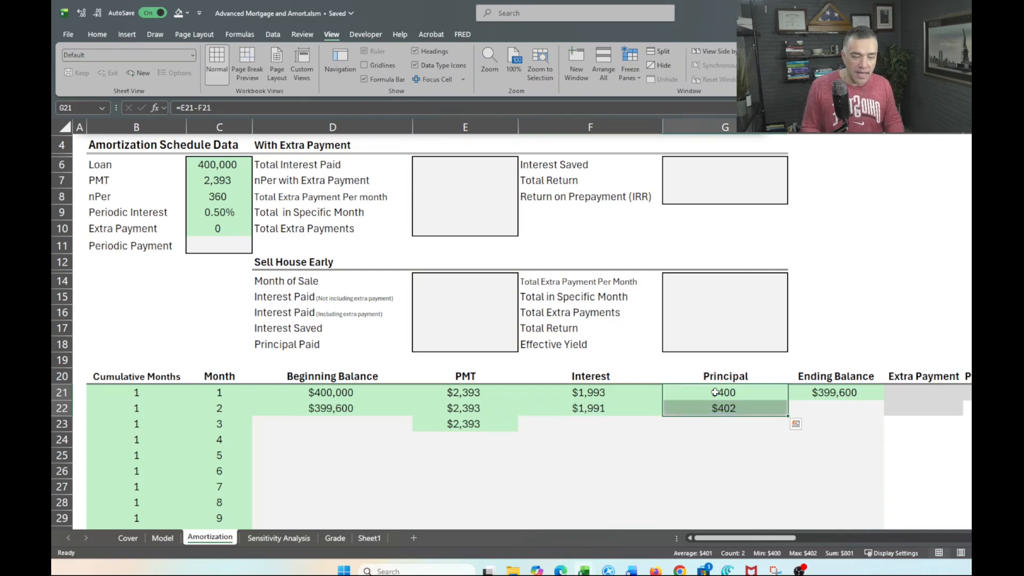
{"action": "key", "text": "Right"}
{"action": "key", "text": "shift+Down"}
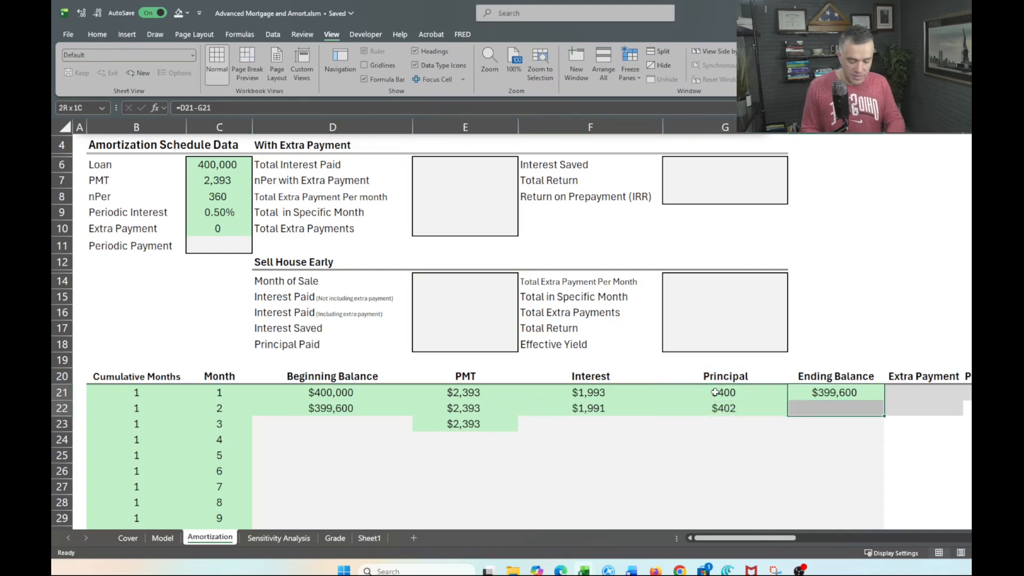
{"action": "key", "text": "ctrl+d"}
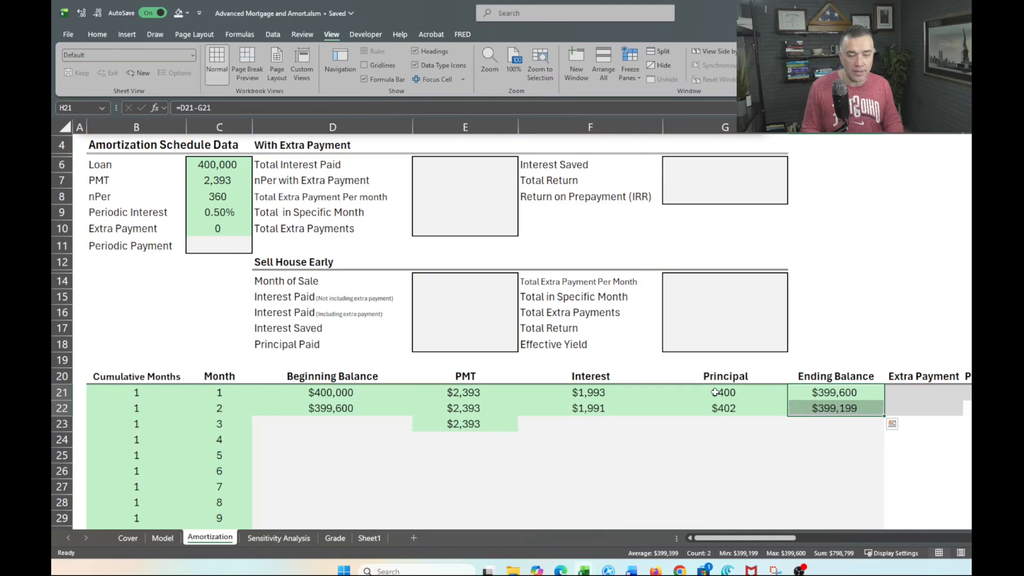
{"action": "left_click", "coordinate": [323, 409]}
{"action": "key", "text": "shift+Right"}
{"action": "key", "text": "shift+Right"}
{"action": "key", "text": "shift+Right"}
{"action": "key", "text": "shift+Right"}
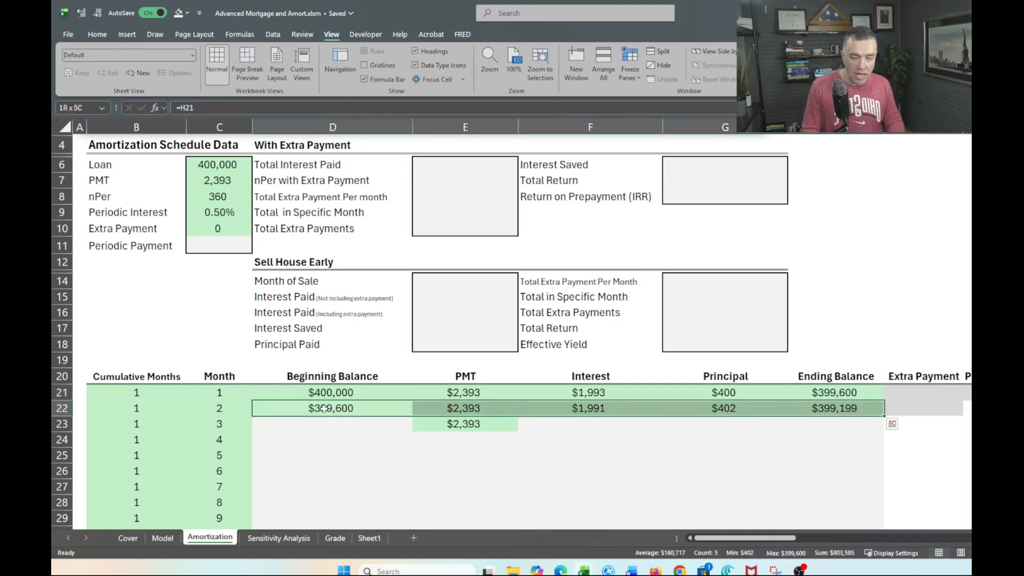
{"action": "key", "text": "ctrl+shift+Down"}
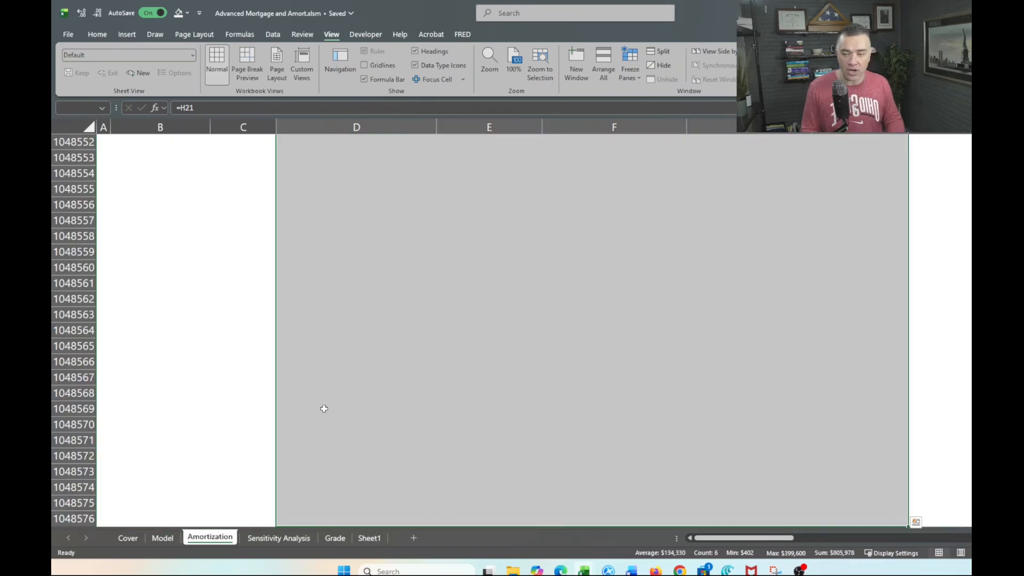
{"action": "key", "text": "shift+Up"}
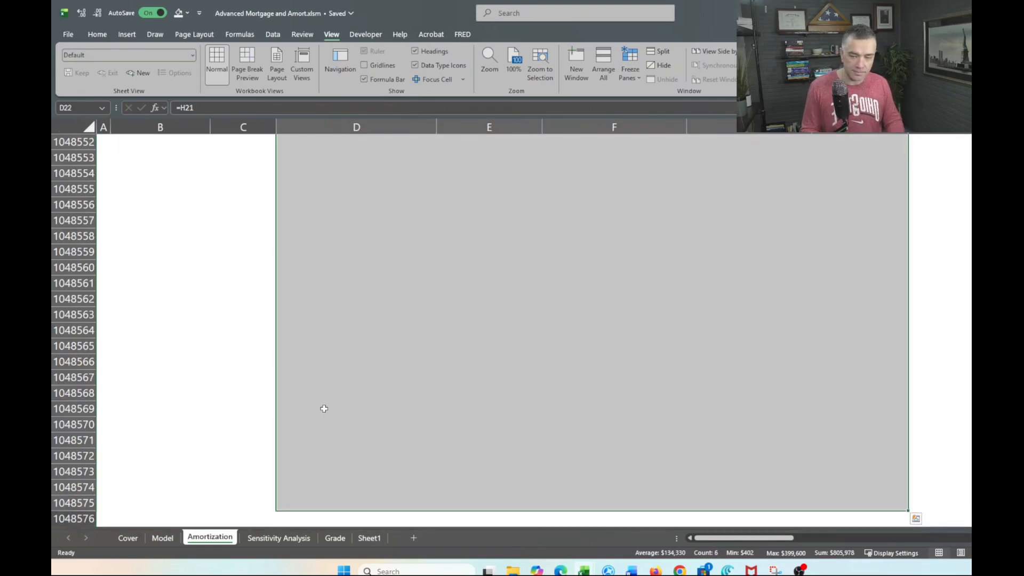
{"action": "key", "text": "shift+Down"}
{"action": "key", "text": "shift+Up"}
{"action": "key", "text": "ctrl+shift+Up"}
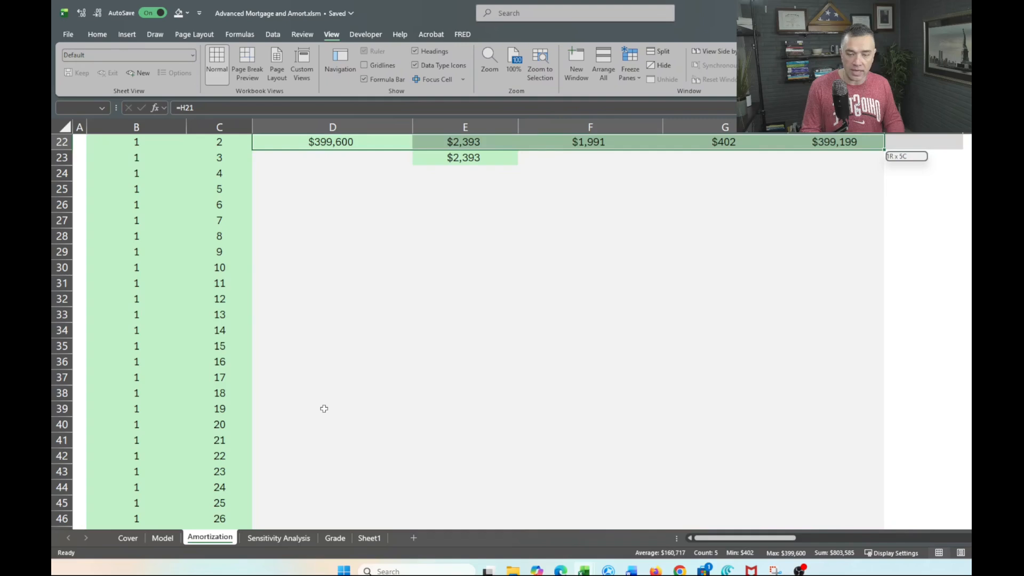
{"action": "key", "text": "Down"}
{"action": "scroll", "coordinate": [323, 408], "scroll_direction": "up", "scroll_amount": 5}
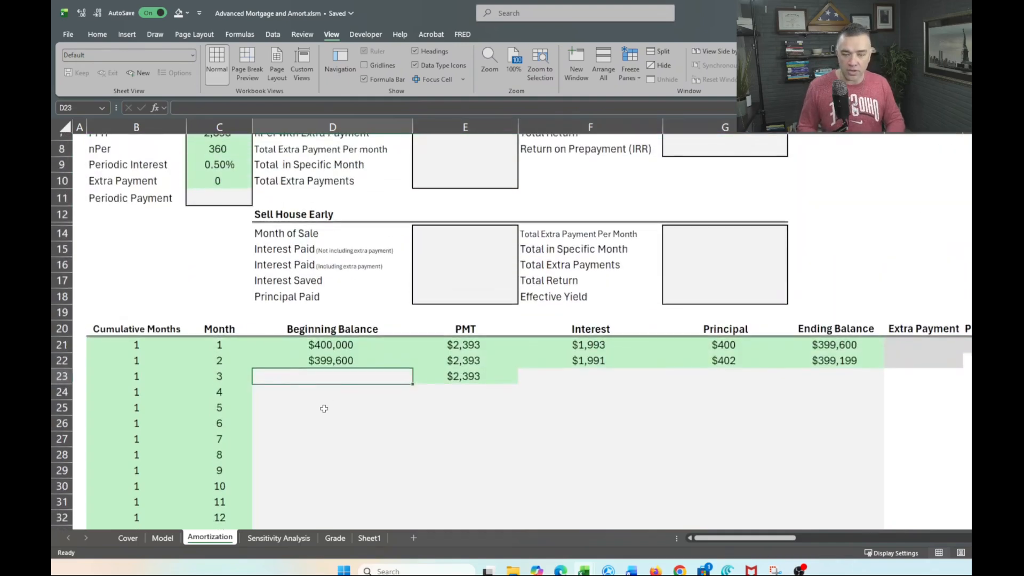
Step: Enter a blank-space placeholder in each cell from D2000 to H2000 to mark the bottom of the amortization schedule
{"action": "left_click", "coordinate": [327, 419]}
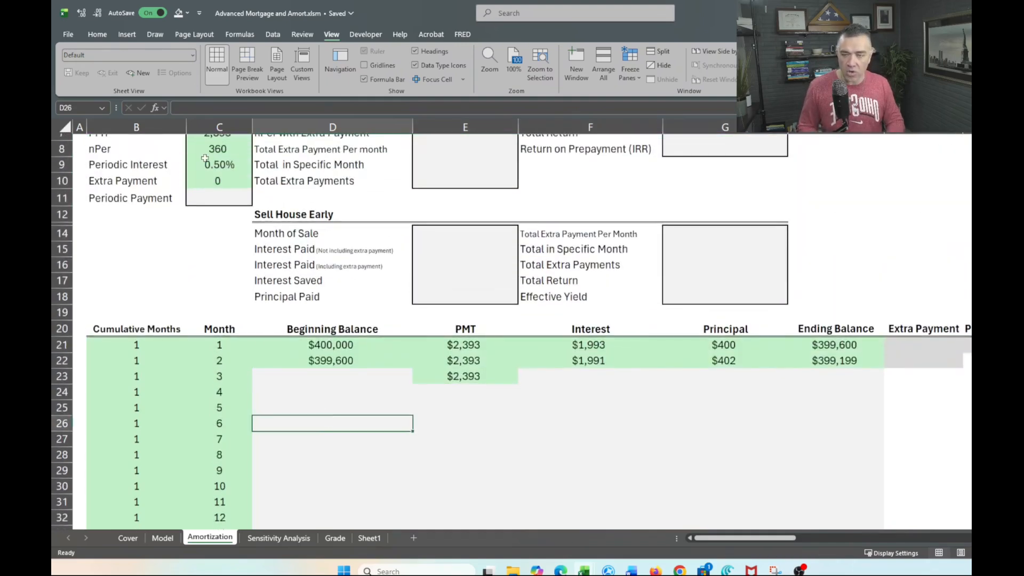
{"action": "left_click", "coordinate": [81, 106]}
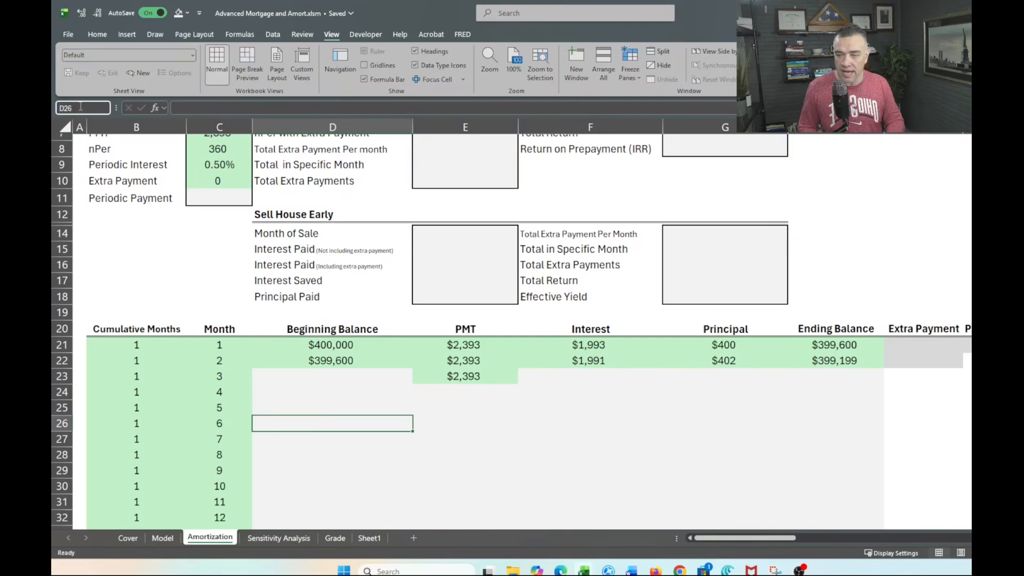
{"action": "type", "text": "D2000"}
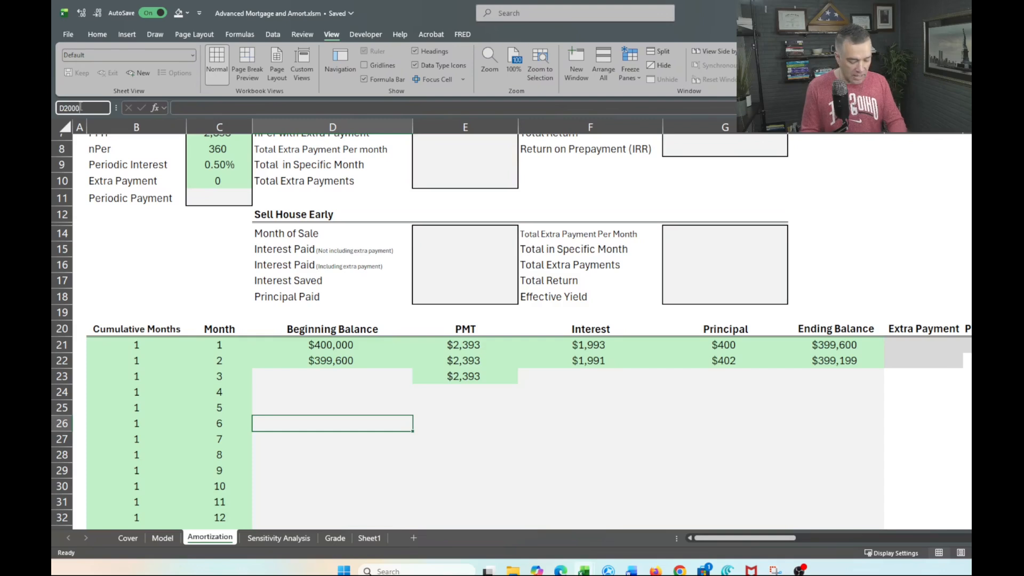
{"action": "key", "text": "Return"}
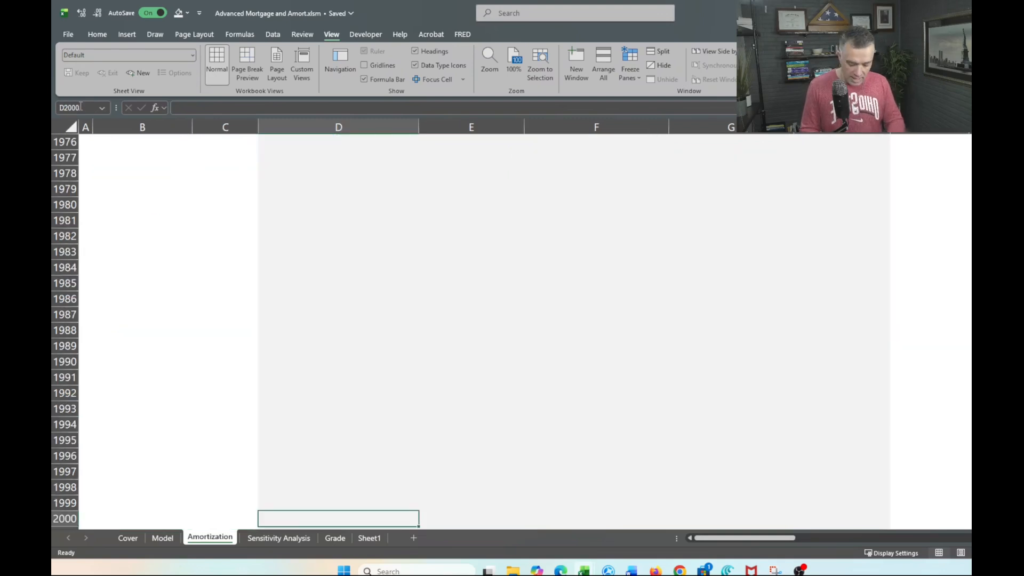
{"action": "key", "text": "F2"}
{"action": "key", "text": "Escape"}
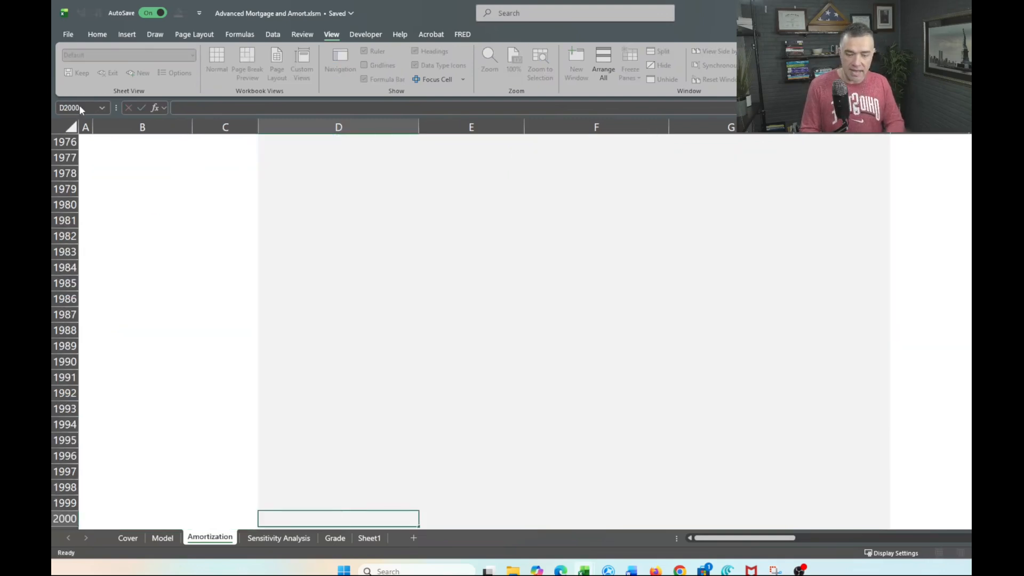
{"action": "key", "text": "Right"}
{"action": "key", "text": "Right"}
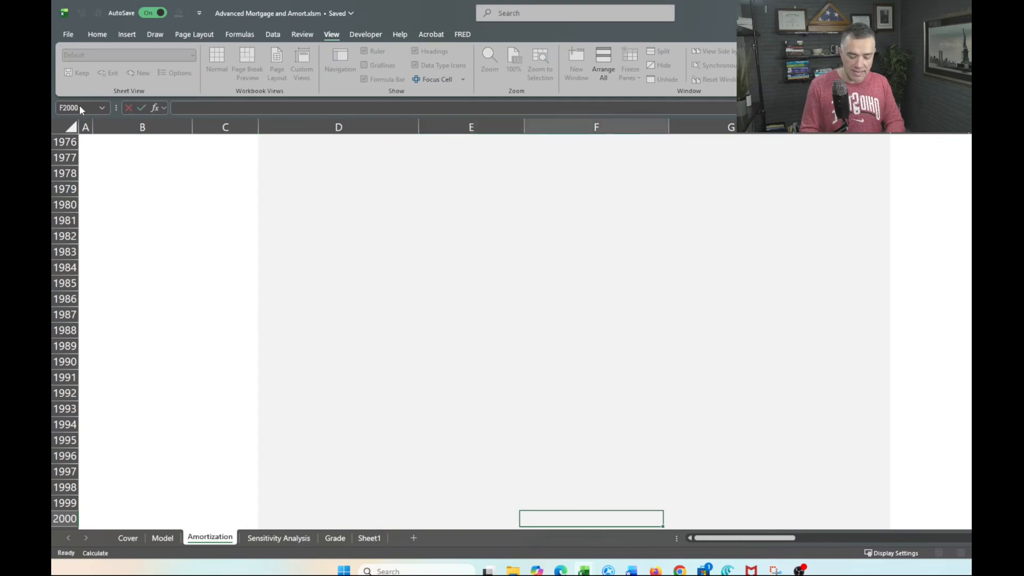
{"action": "key", "text": "Right"}
{"action": "key", "text": "Right"}
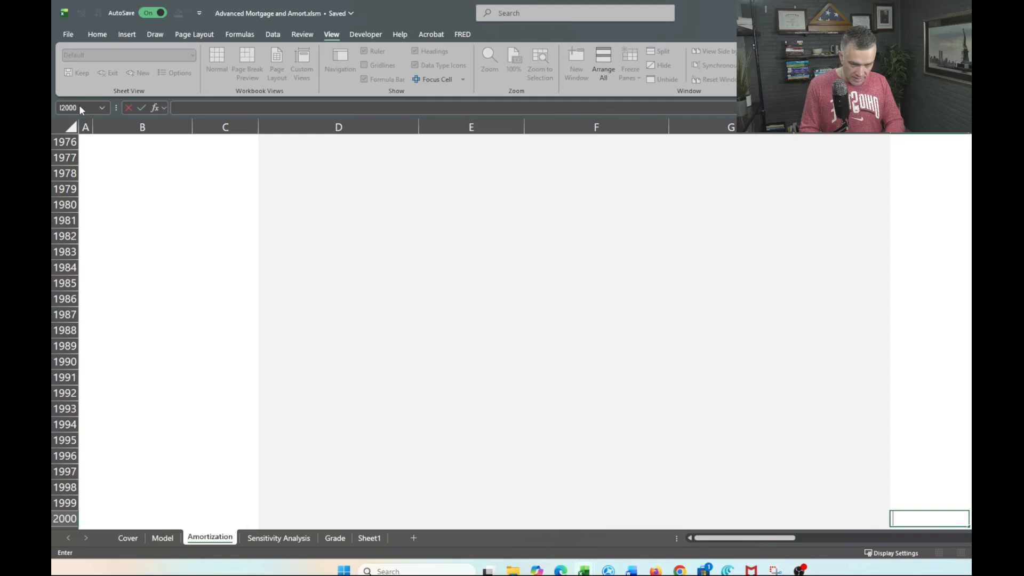
Step: Fill the month 2 formulas in D22:H22 down through row 2000
{"action": "key", "text": "ctrl+Up"}
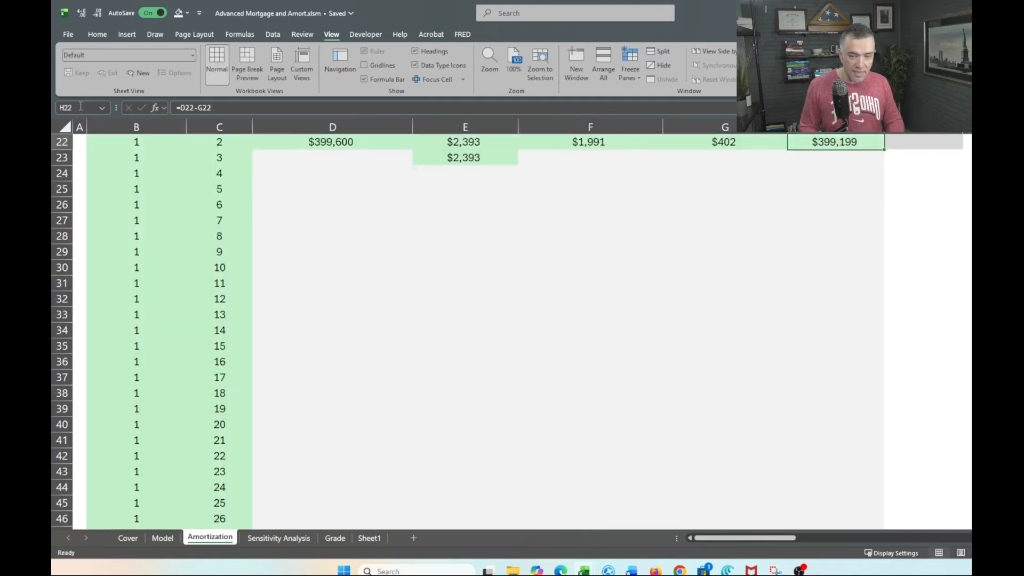
{"action": "key", "text": "Left"}
{"action": "key", "text": "Left"}
{"action": "key", "text": "Left"}
{"action": "key", "text": "Left"}
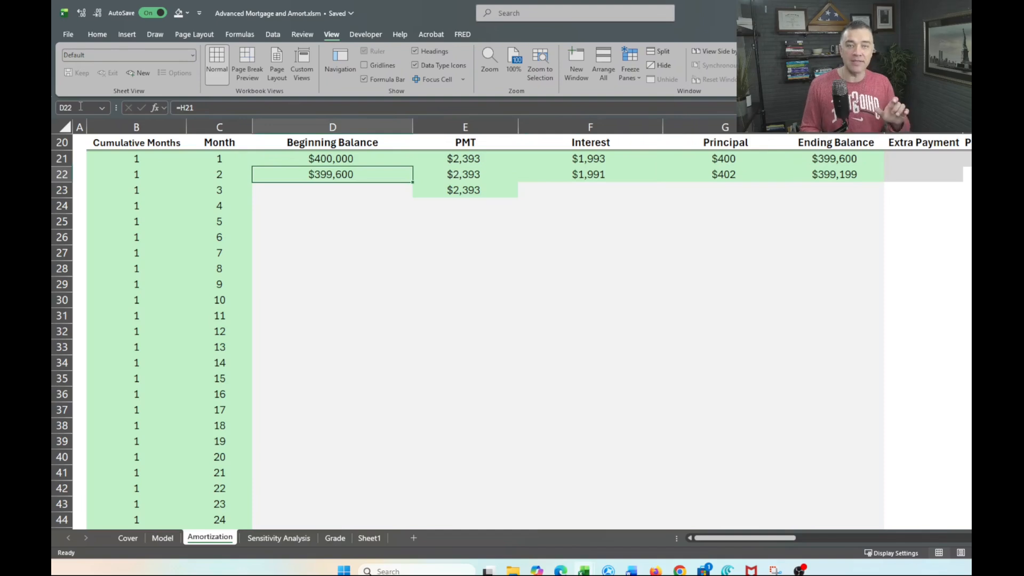
{"action": "key", "text": "ctrl+shift+Right"}
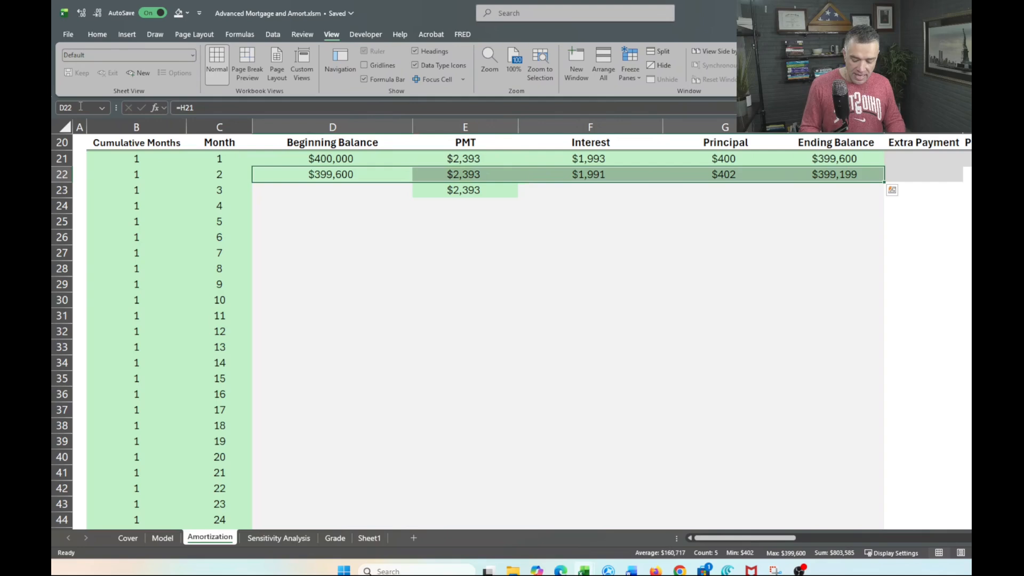
{"action": "key", "text": "ctrl+shift+Down"}
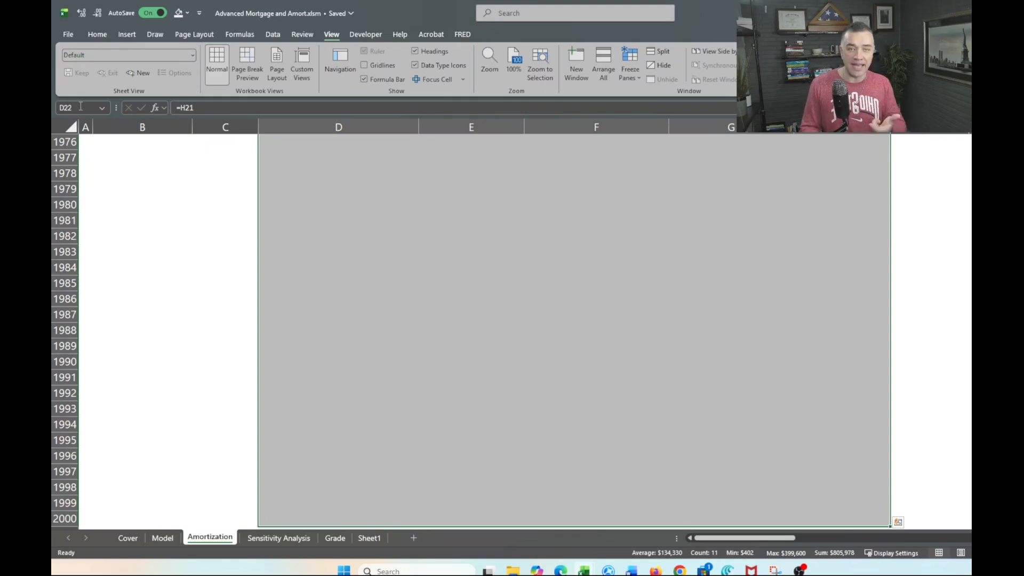
{"action": "key", "text": "ctrl+d"}
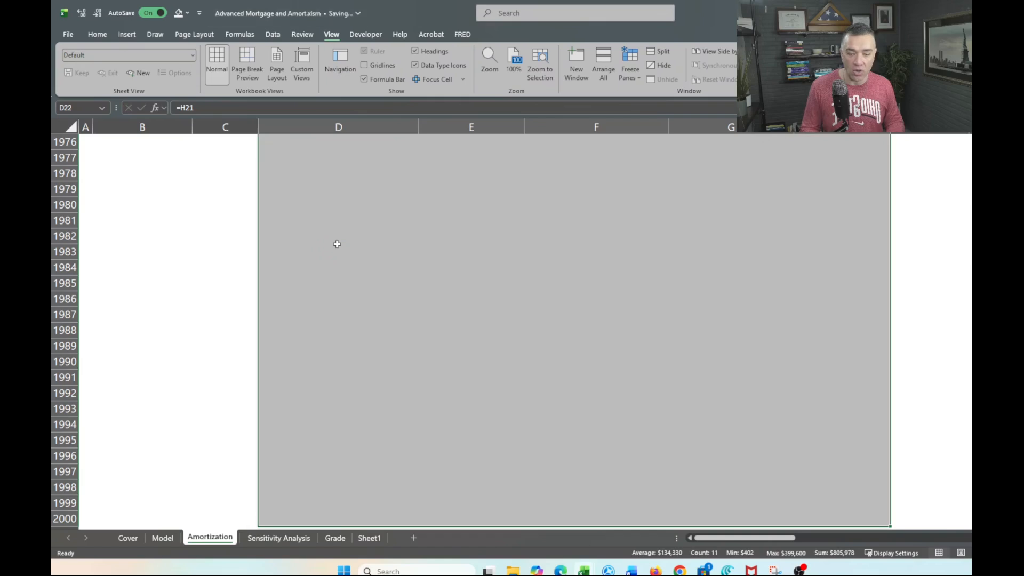
Step: Examine the filled schedule from its bottom rows up to month 360, checking the final Ending Balance in H380 and the rows beyond it
{"action": "left_click", "coordinate": [477, 327]}
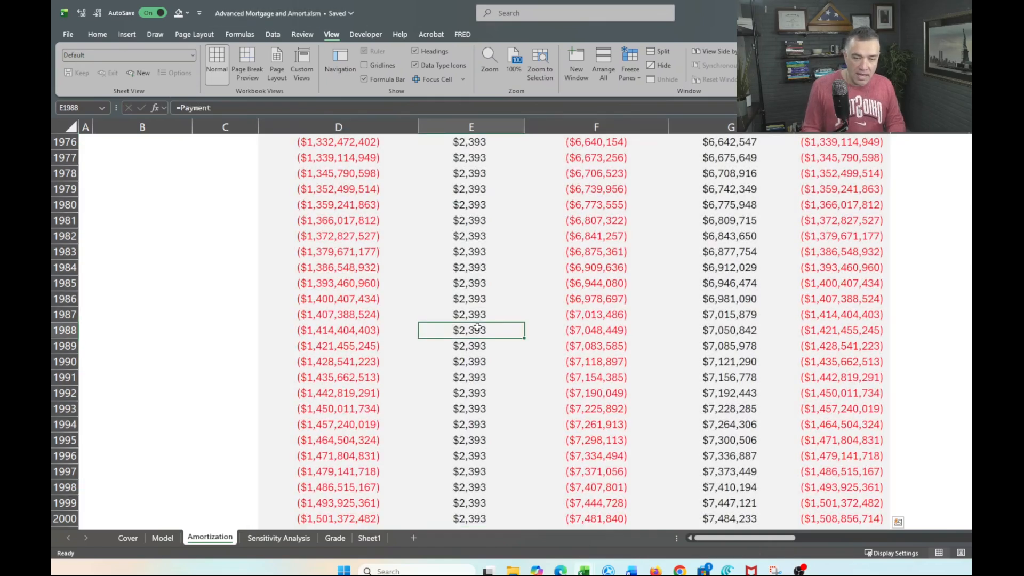
{"action": "scroll", "coordinate": [478, 327], "scroll_direction": "up", "scroll_amount": 20}
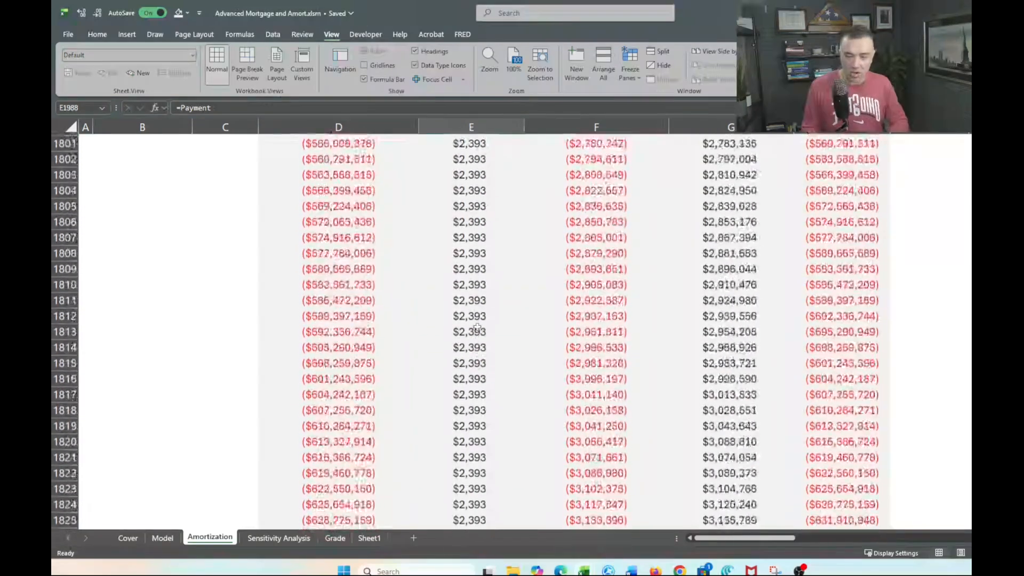
{"action": "scroll", "coordinate": [478, 327], "scroll_direction": "up", "scroll_amount": 20}
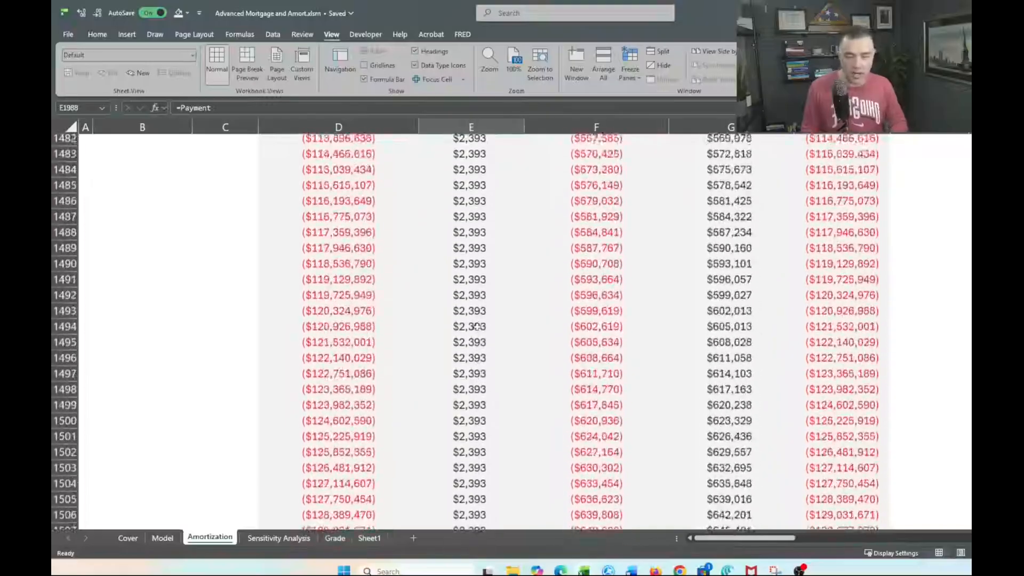
{"action": "scroll", "coordinate": [477, 327], "scroll_direction": "up", "scroll_amount": 20}
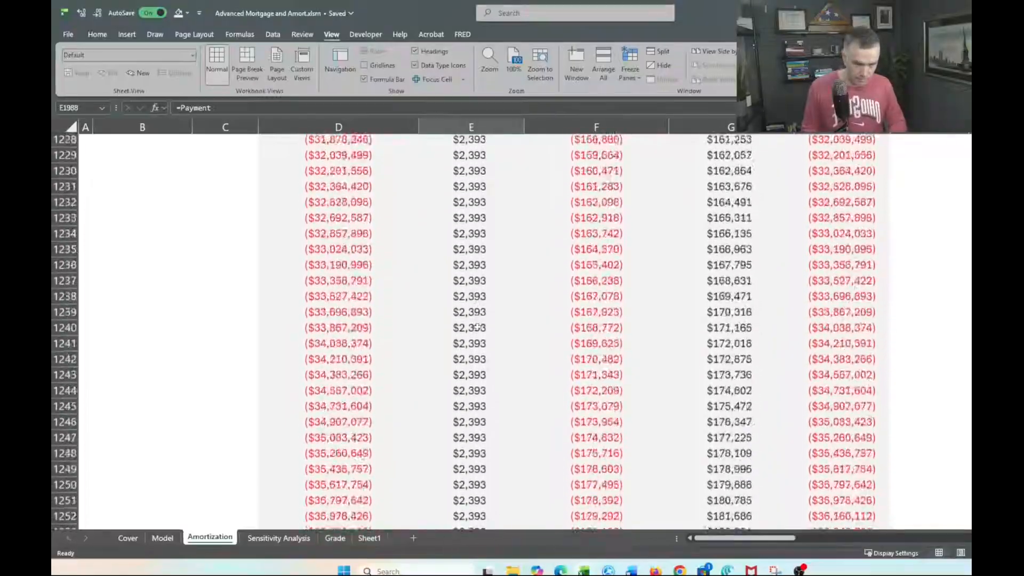
{"action": "scroll", "coordinate": [477, 326], "scroll_direction": "up", "scroll_amount": 20}
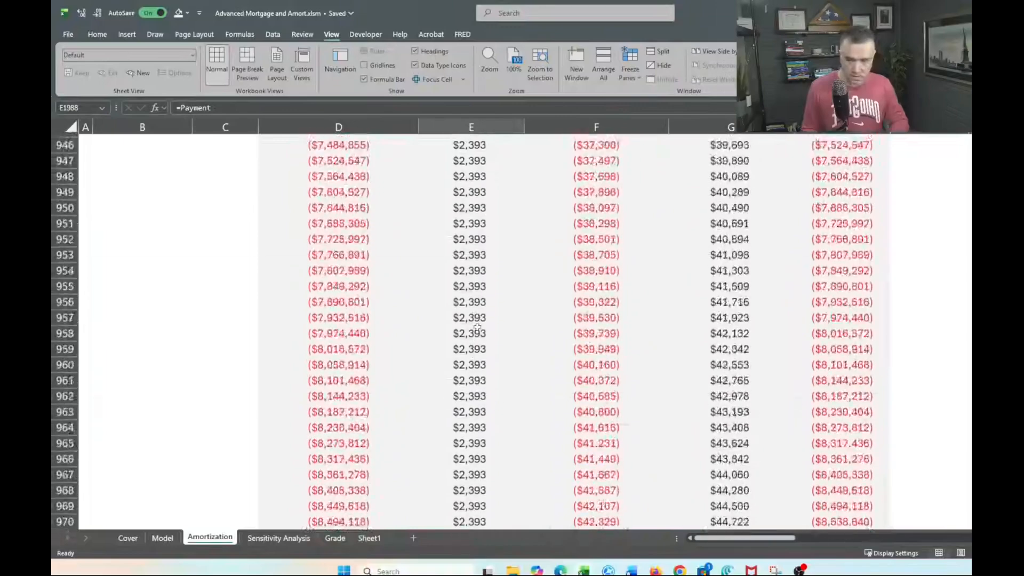
{"action": "scroll", "coordinate": [477, 327], "scroll_direction": "up", "scroll_amount": 20}
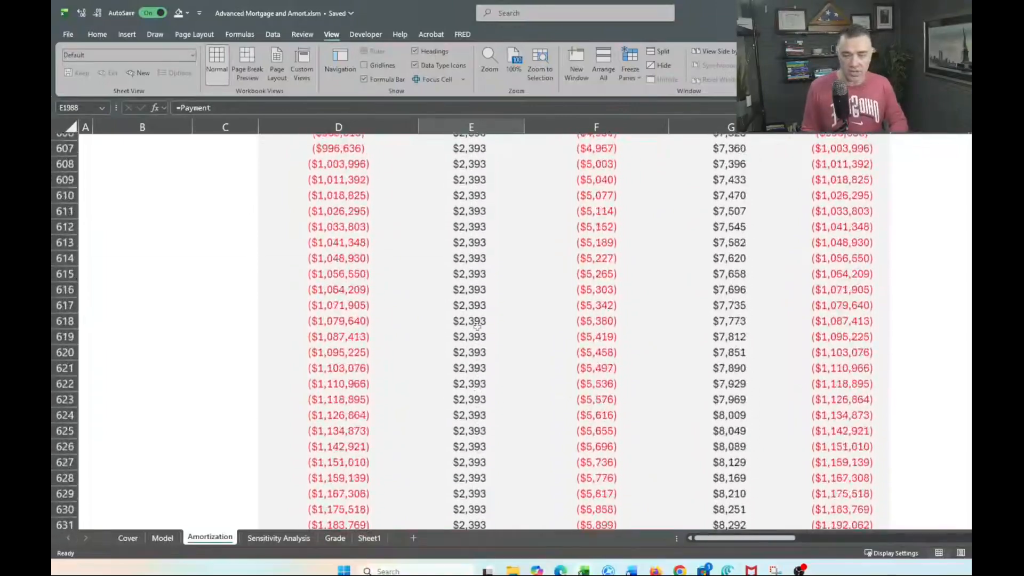
{"action": "scroll", "coordinate": [477, 327], "scroll_direction": "up", "scroll_amount": 20}
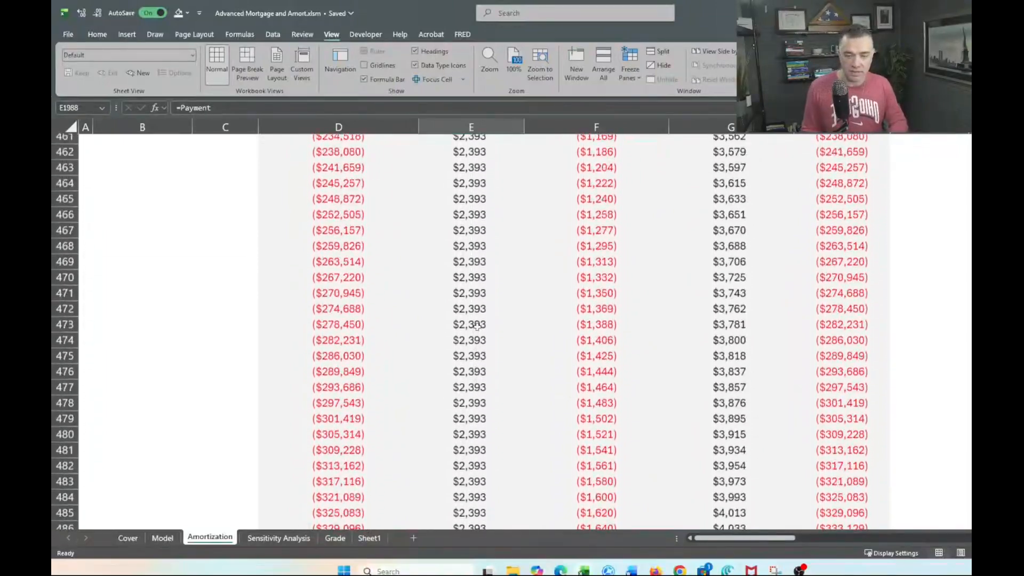
{"action": "scroll", "coordinate": [477, 327], "scroll_direction": "down", "scroll_amount": 8}
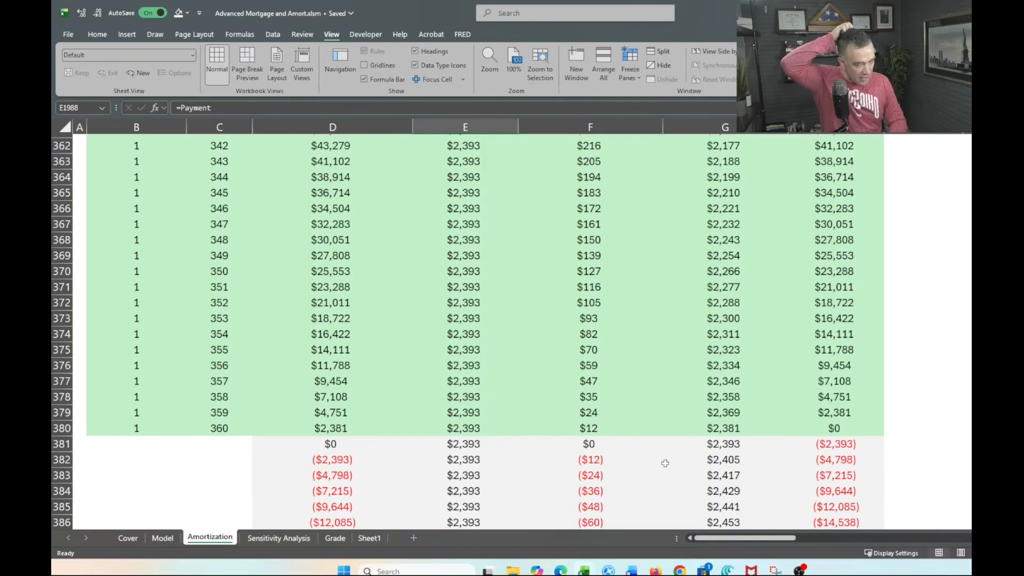
{"action": "left_click", "coordinate": [834, 426]}
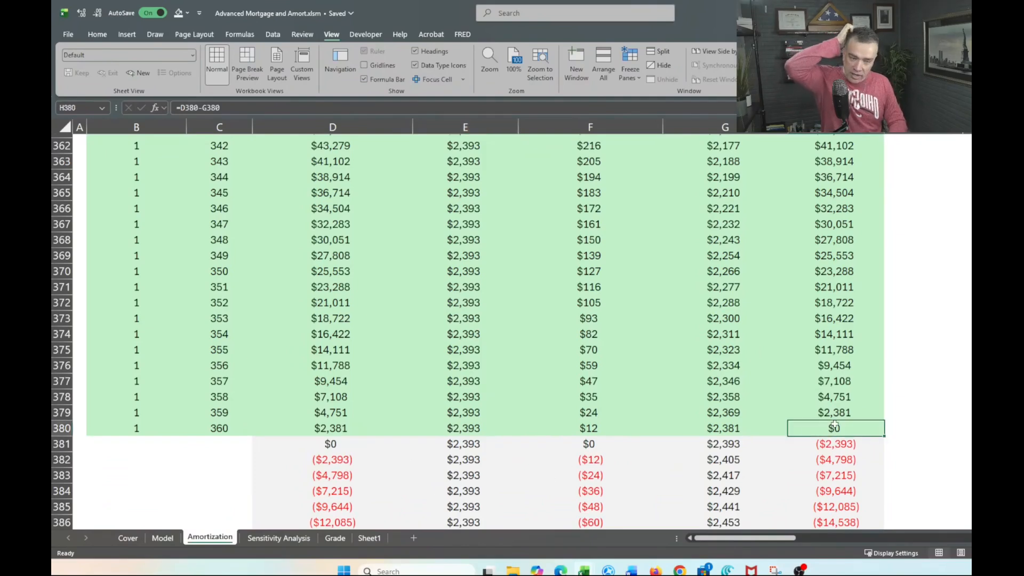
{"action": "scroll", "coordinate": [834, 426], "scroll_direction": "up", "scroll_amount": 1}
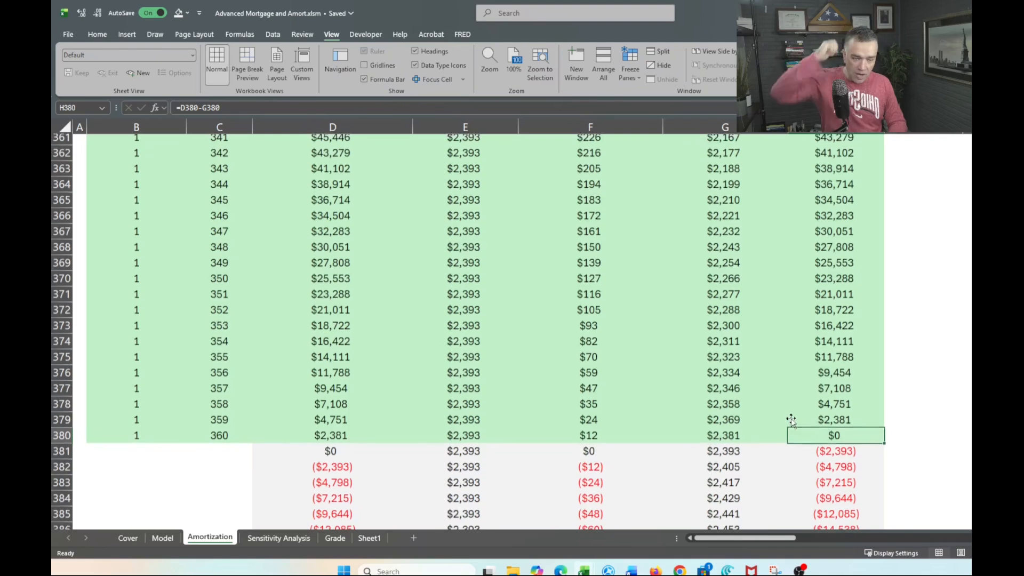
{"action": "left_click", "coordinate": [210, 435]}
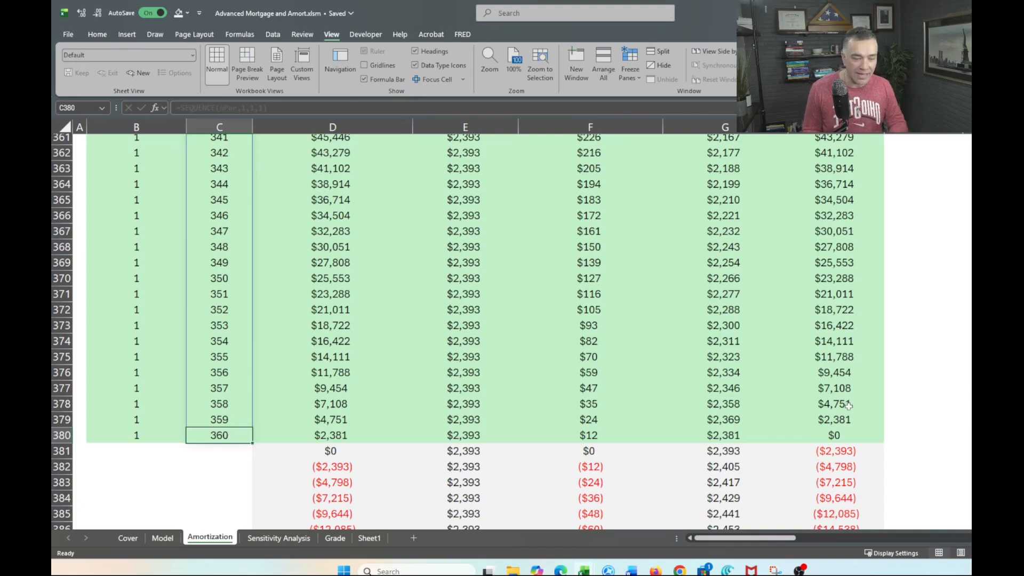
{"action": "left_click", "coordinate": [838, 438]}
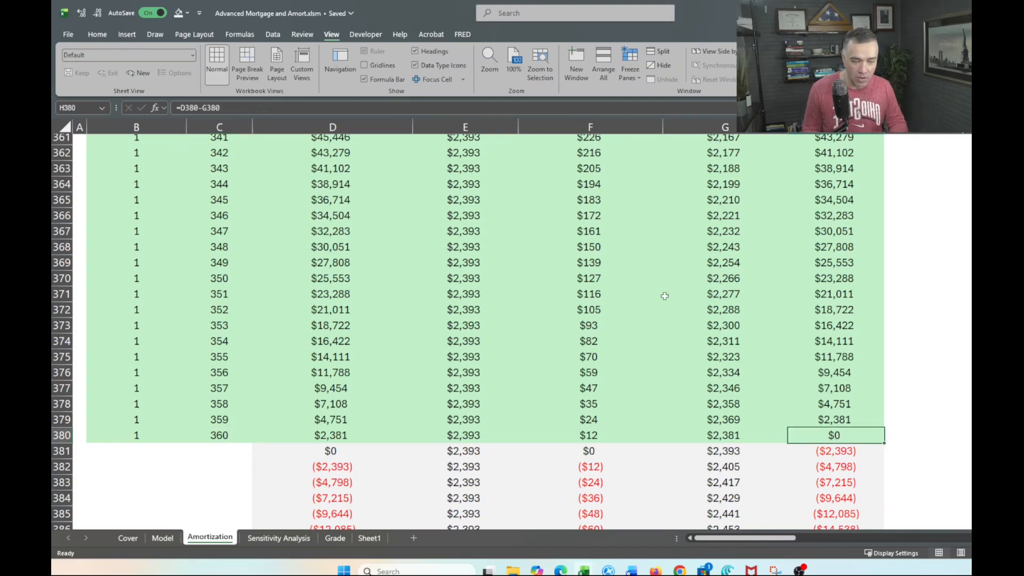
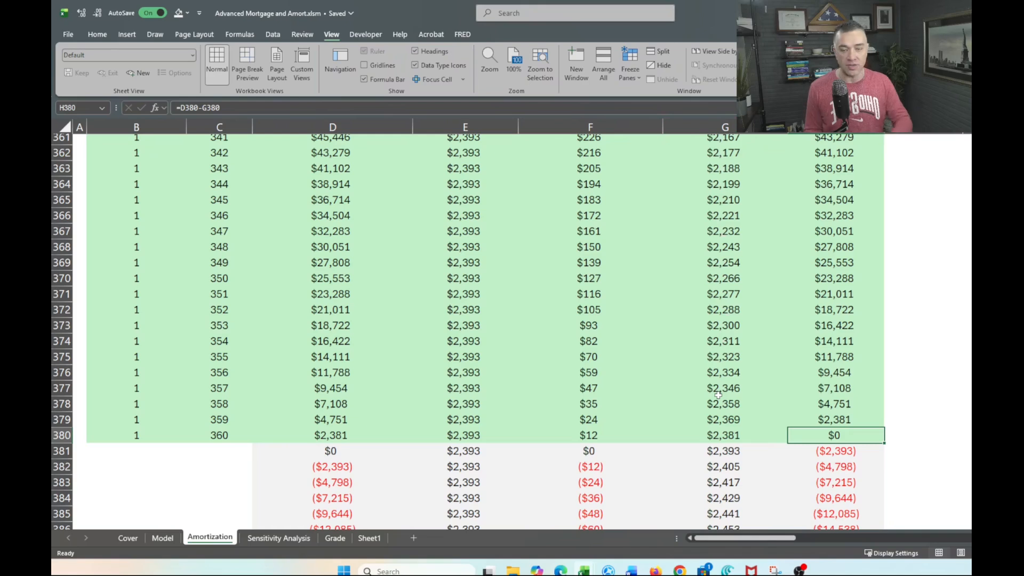
{"action": "left_click", "coordinate": [335, 162]}
{"action": "left_click_drag", "start_coordinate": [343, 311], "coordinate": [346, 338]}
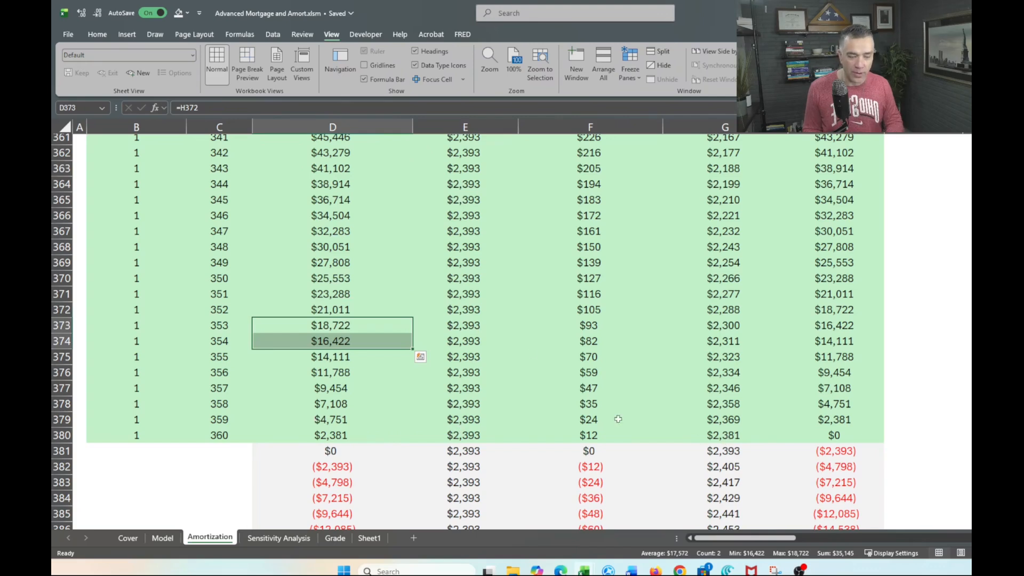
Step: Change the month 2 Beginning Balance formula in D22 to =IF(B22>0,H21,"")
{"action": "left_click", "coordinate": [326, 304]}
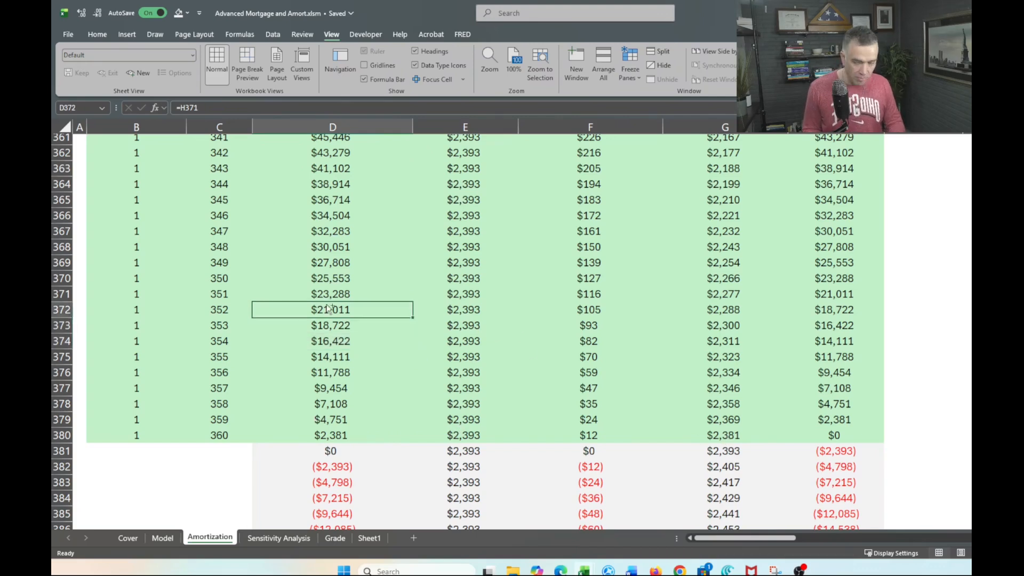
{"action": "key", "text": "ctrl+Up"}
{"action": "key", "text": "Down"}
{"action": "key", "text": "Down"}
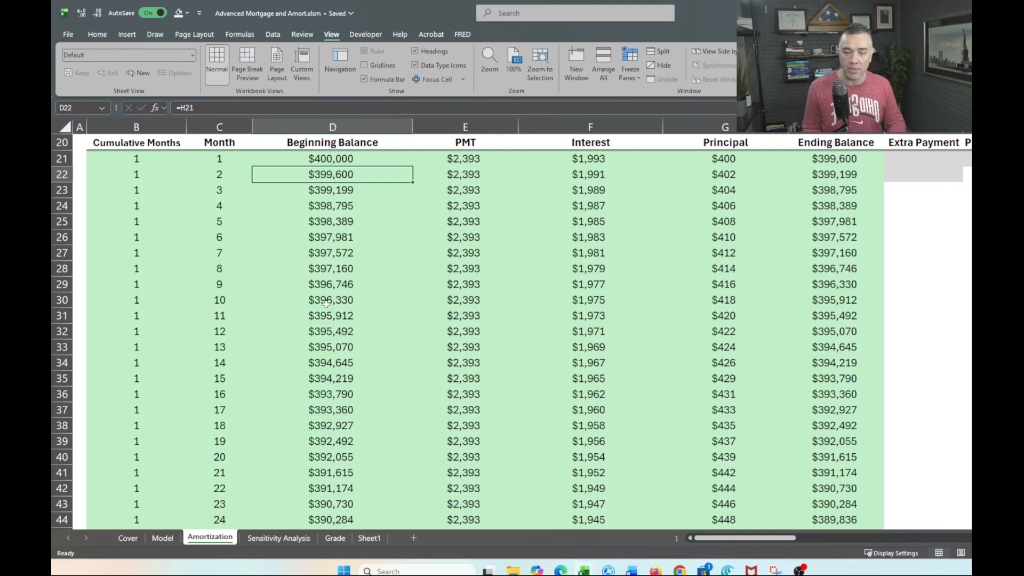
{"action": "scroll", "coordinate": [313, 193], "scroll_direction": "up", "scroll_amount": 4}
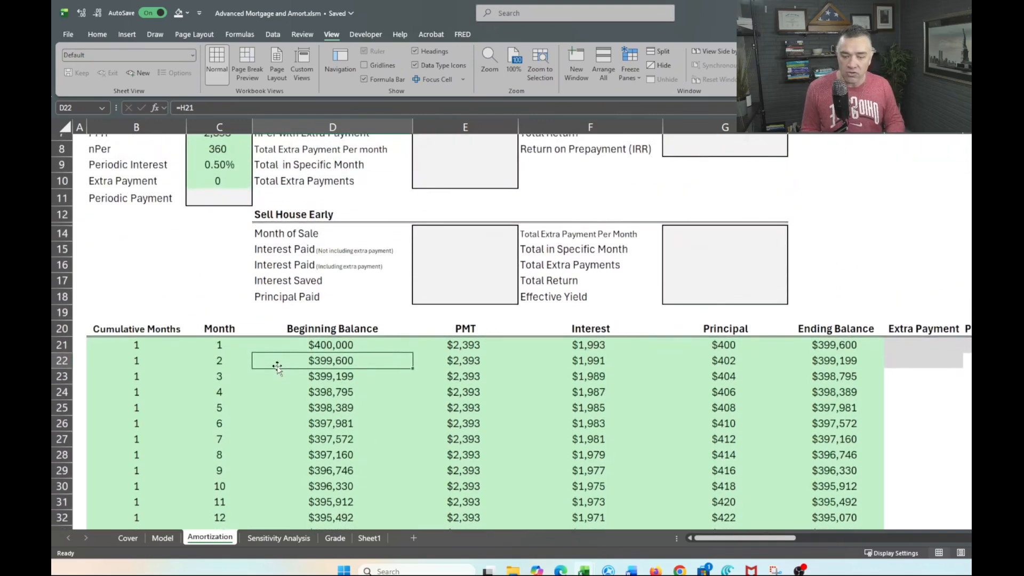
{"action": "double_click", "coordinate": [276, 361]}
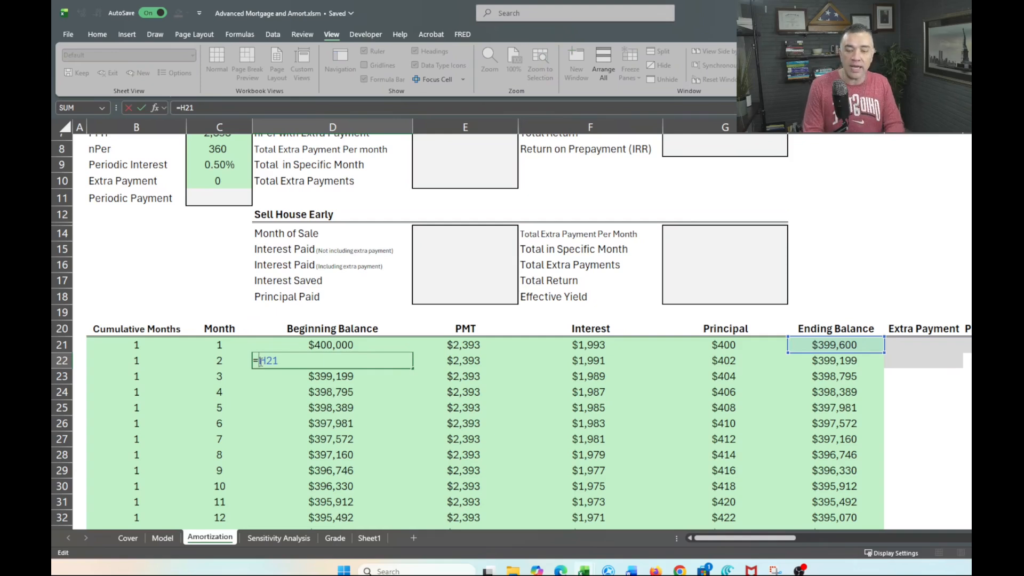
{"action": "type", "text": "IF("}
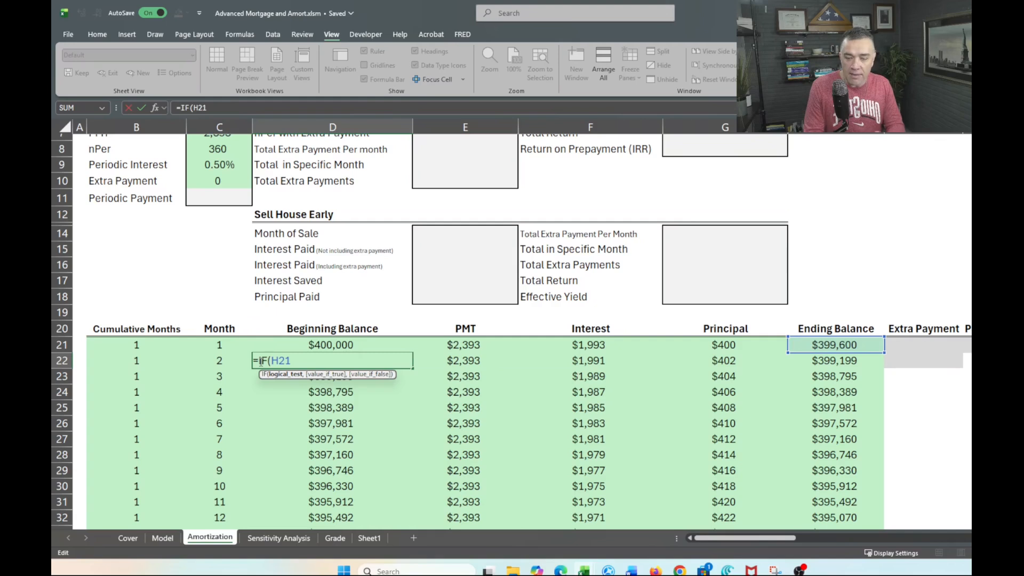
{"action": "left_click", "coordinate": [128, 362]}
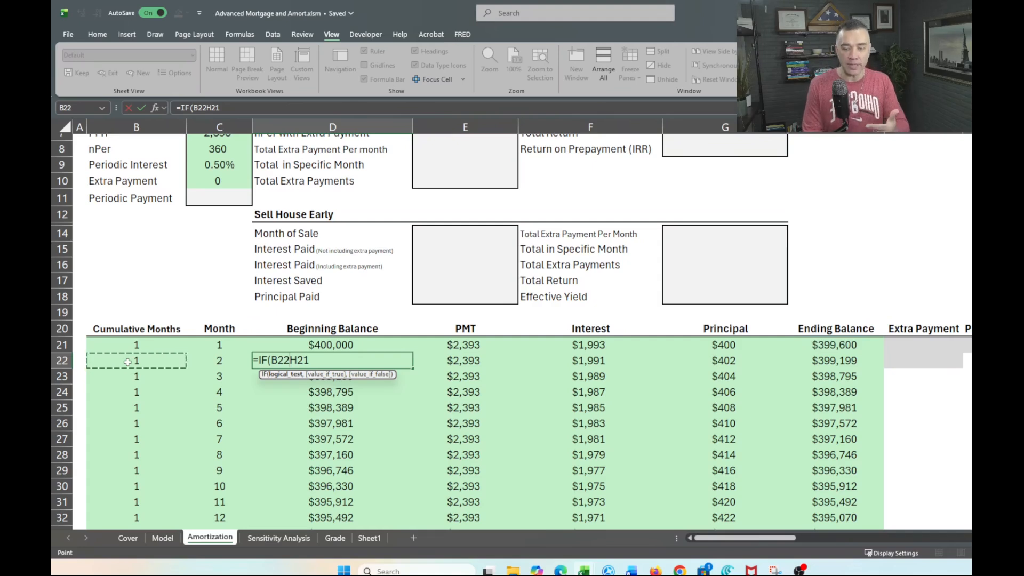
{"action": "type", "text": ">"}
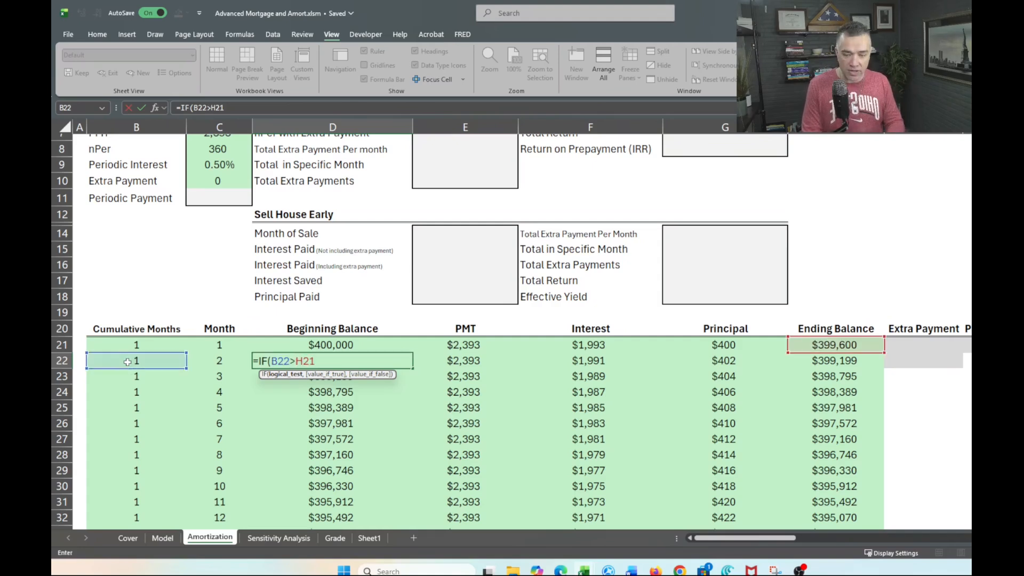
{"action": "type", "text": "0"}
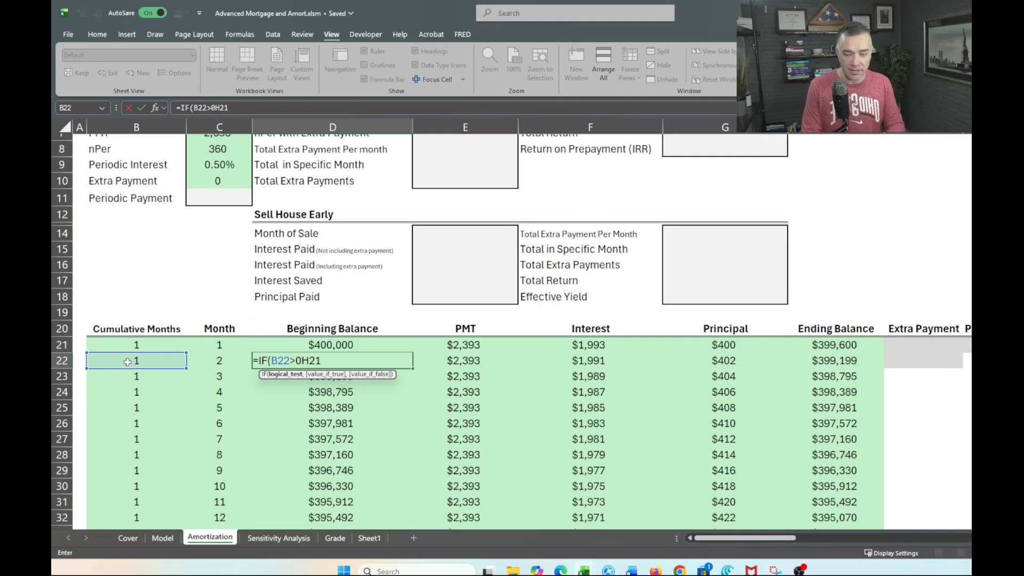
{"action": "type", "text": ",H21"}
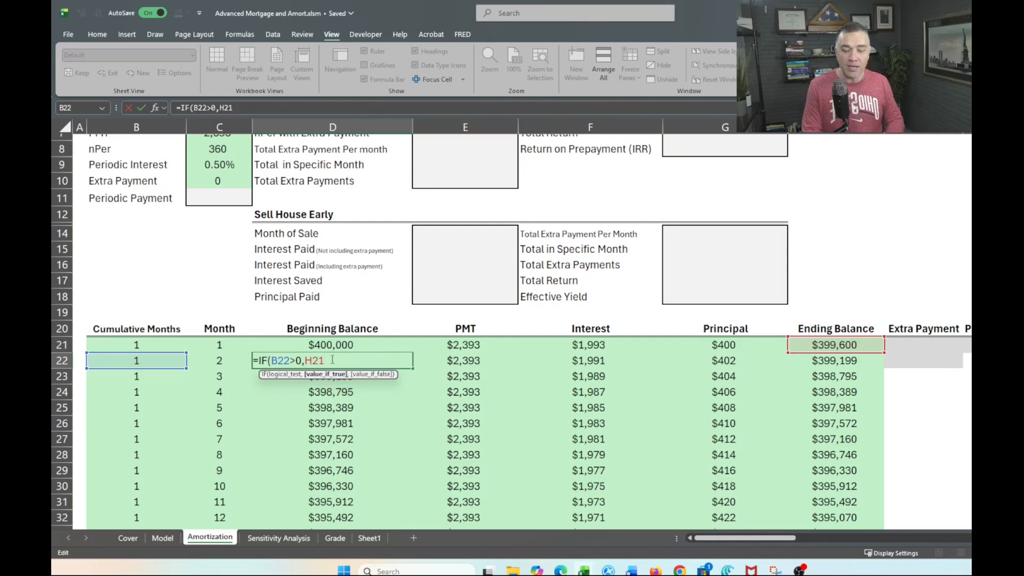
{"action": "type", "text": ","}
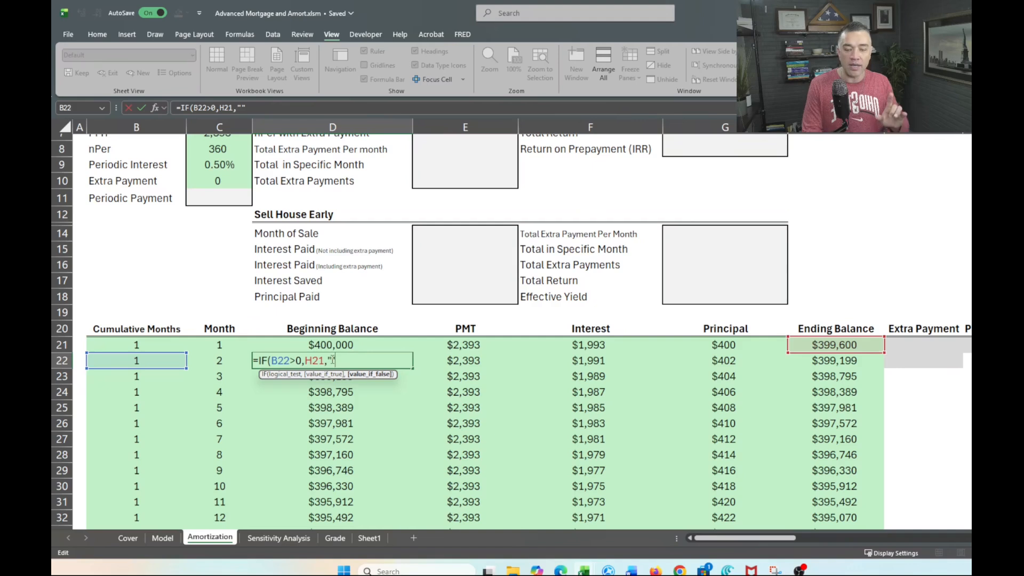
{"action": "type", "text": "\"\")"}
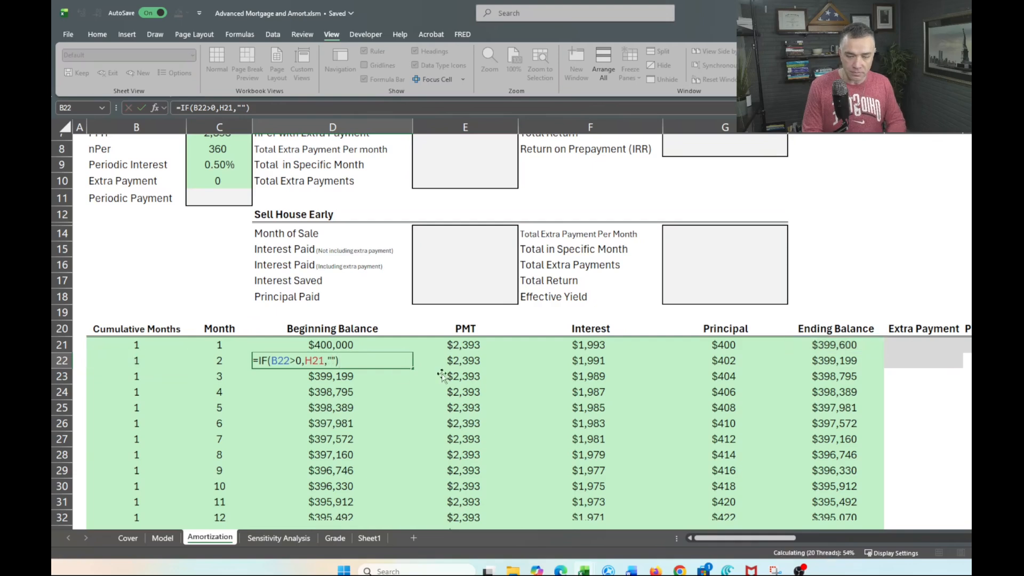
{"action": "key", "text": "Return"}
Step: Change the month 2 PMT formula in E22 to =IF(B22>0,Payment,"")
{"action": "left_click", "coordinate": [465, 362]}
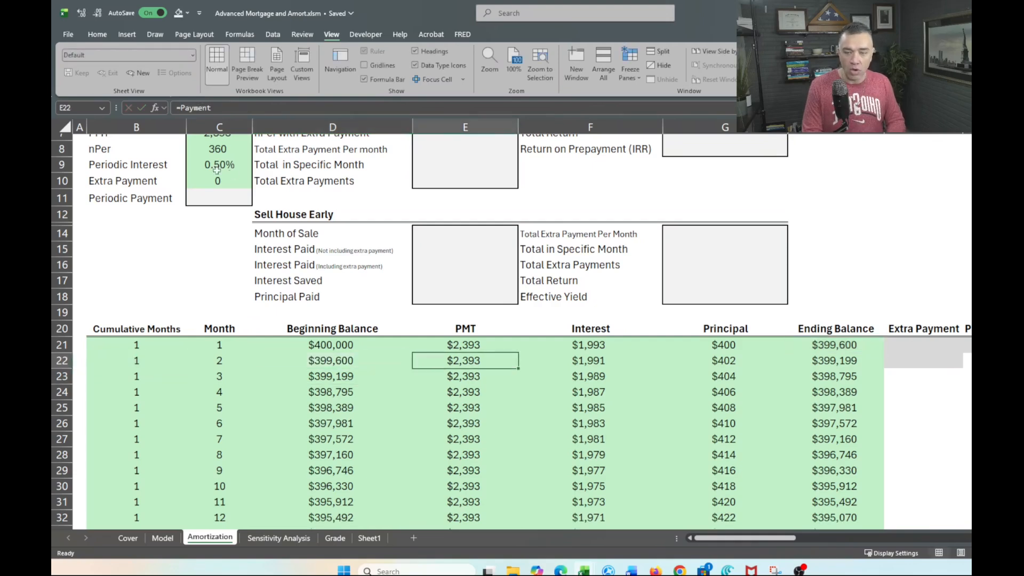
{"action": "left_click", "coordinate": [180, 109]}
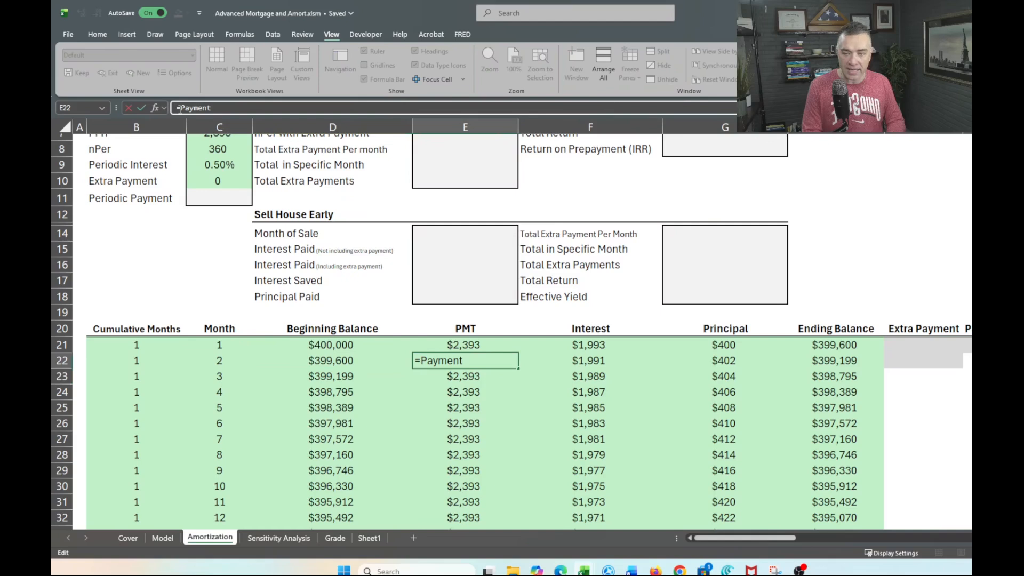
{"action": "type", "text": "if"}
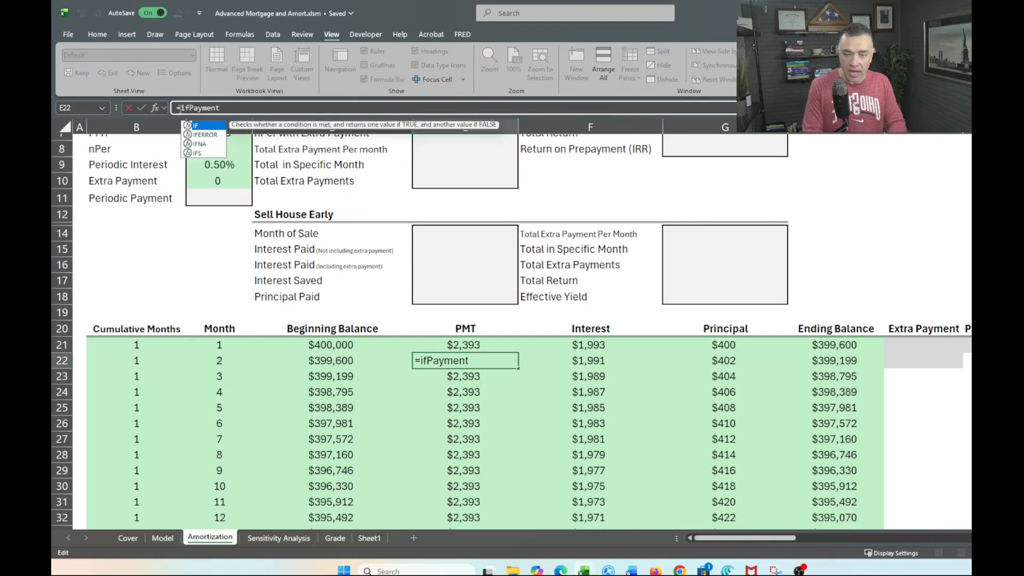
{"action": "key", "text": "Tab"}
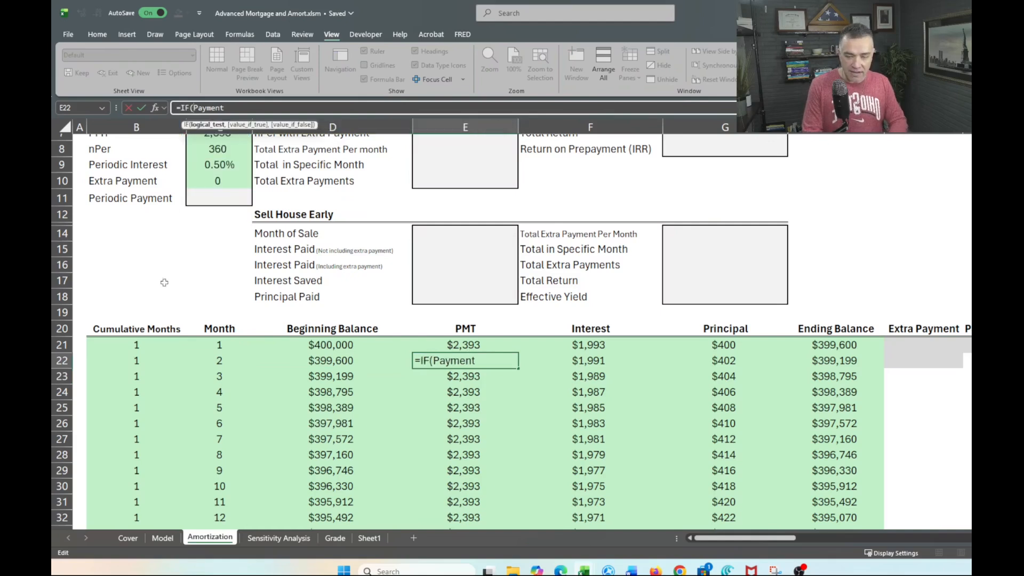
{"action": "left_click", "coordinate": [134, 362]}
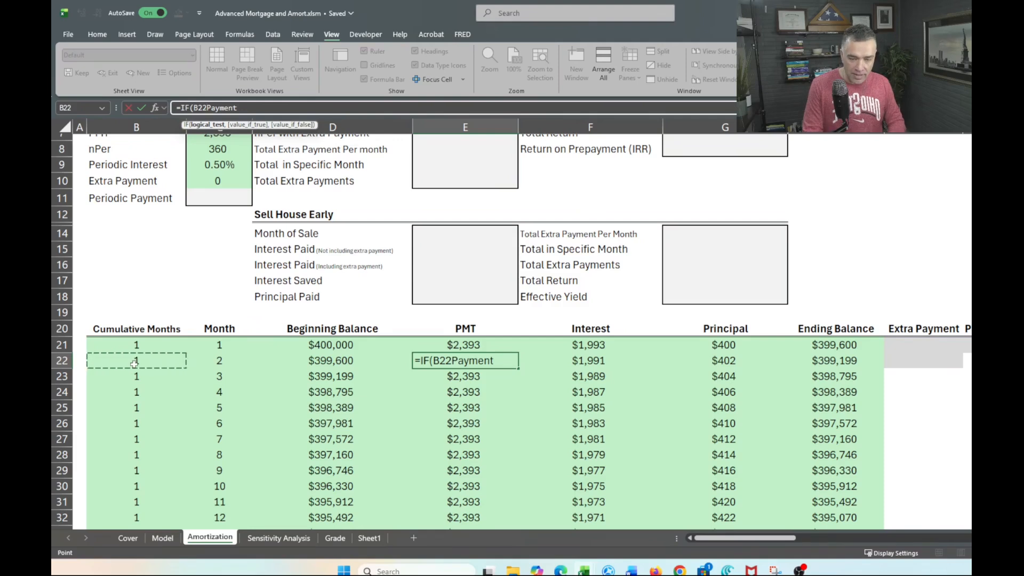
{"action": "type", "text": ">0"}
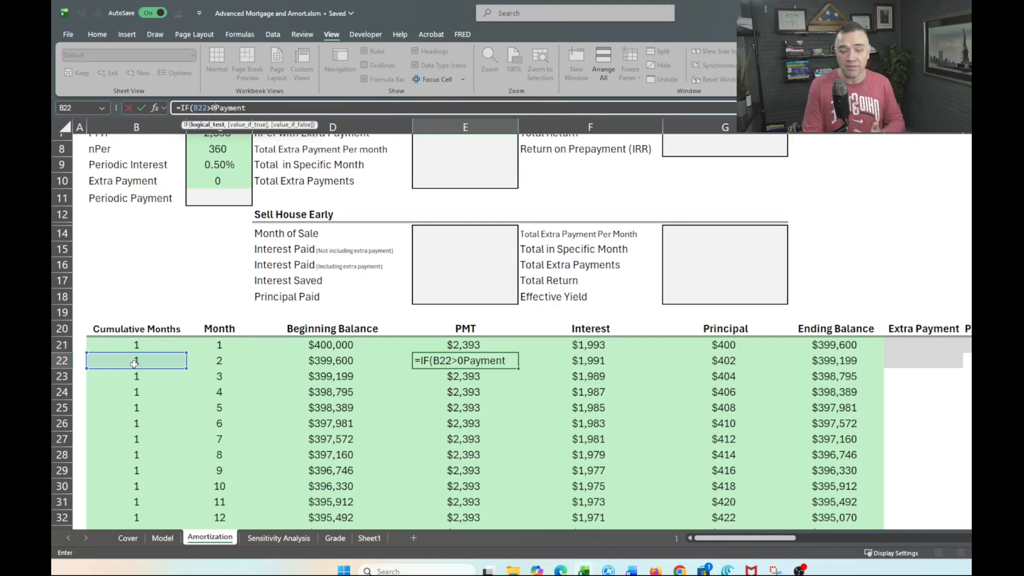
{"action": "type", "text": "0"}
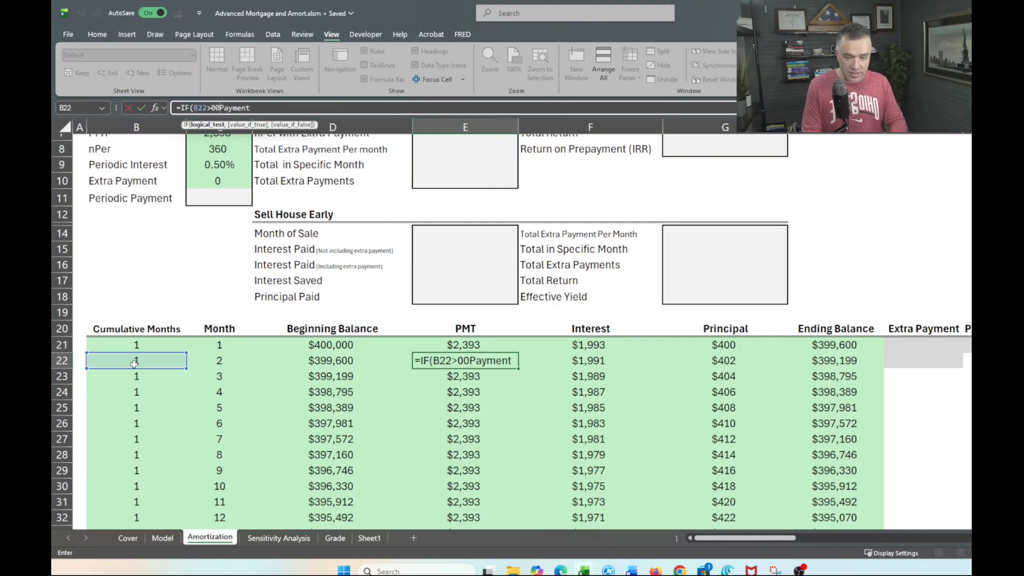
{"action": "key", "text": "BackSpace"}
{"action": "type", "text": ","}
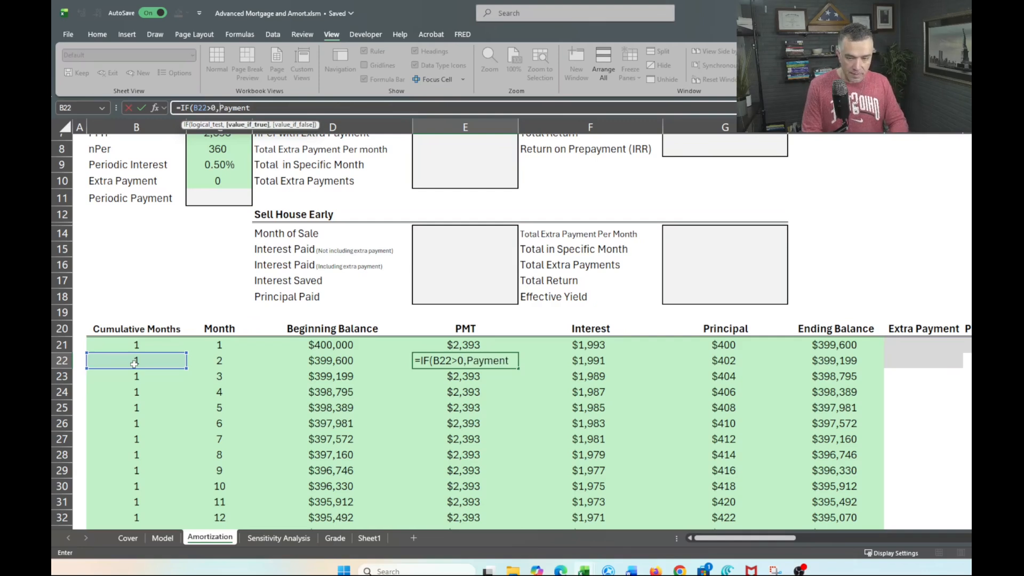
{"action": "left_click", "coordinate": [511, 361]}
{"action": "type", "text": ","}
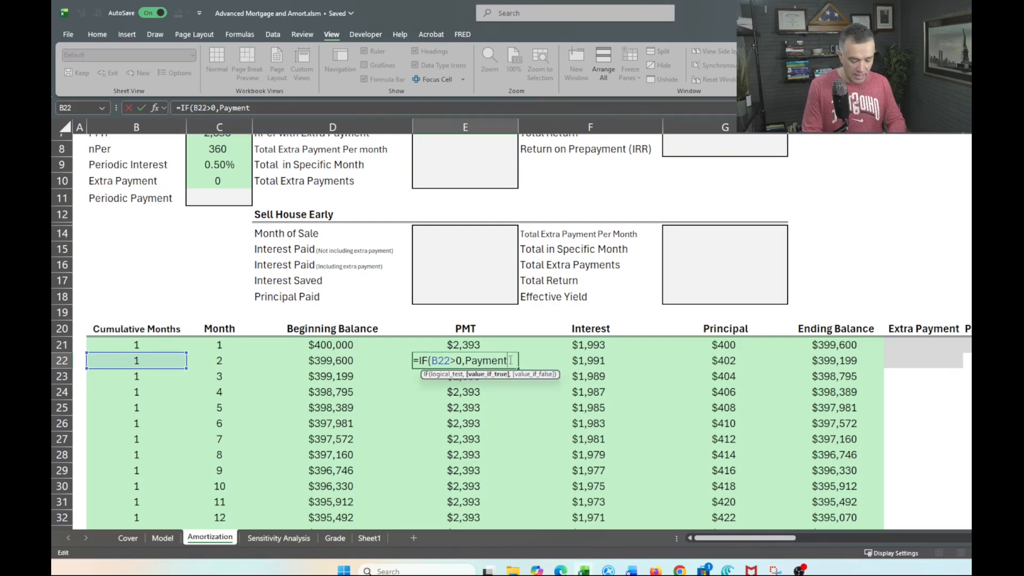
{"action": "type", "text": "\"\")"}
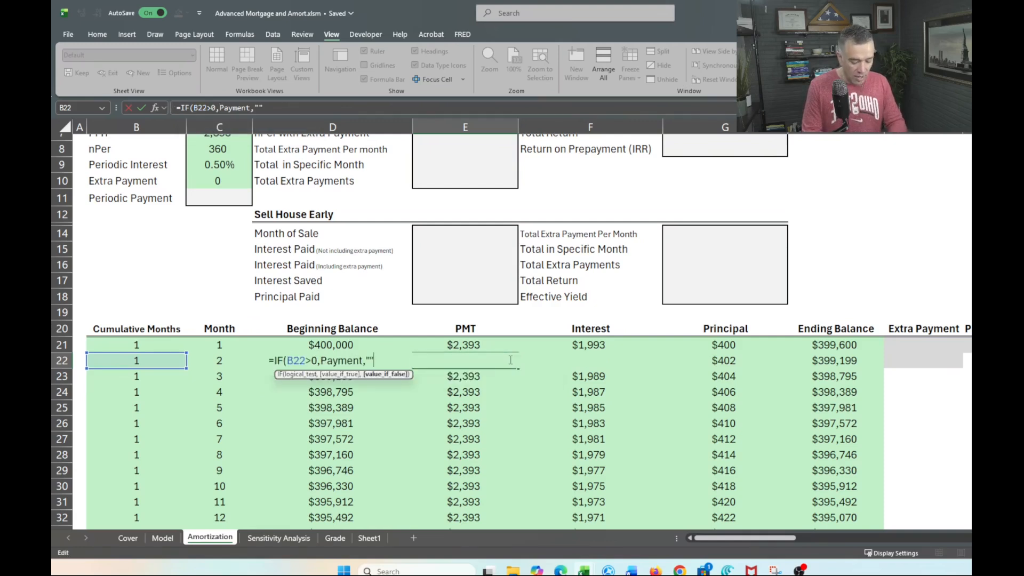
{"action": "key", "text": "Return"}
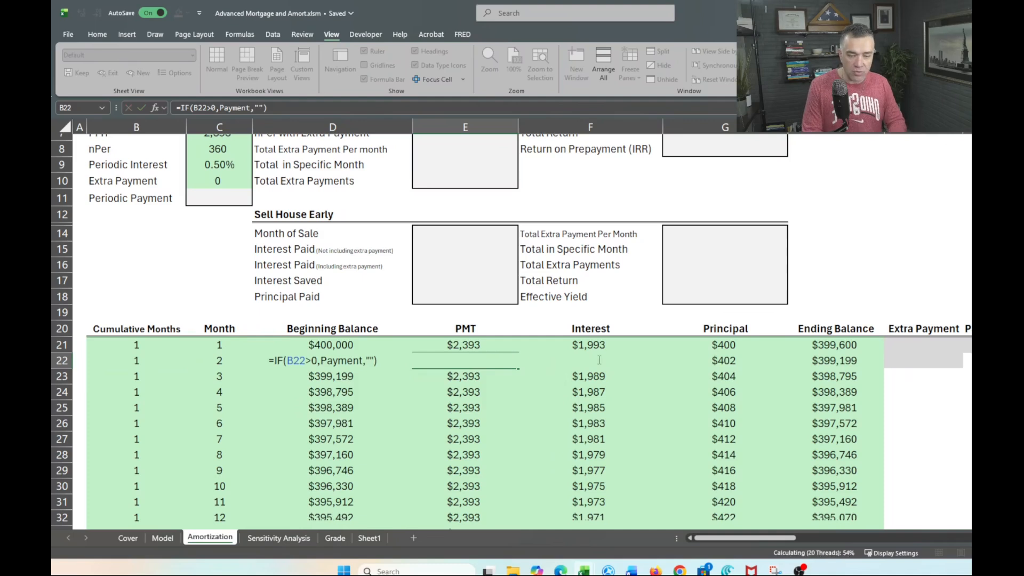
Step: Change the month 2 Interest formula in F22 to =IF(B22>0,$C$9*D22,"")
{"action": "left_click", "coordinate": [599, 361]}
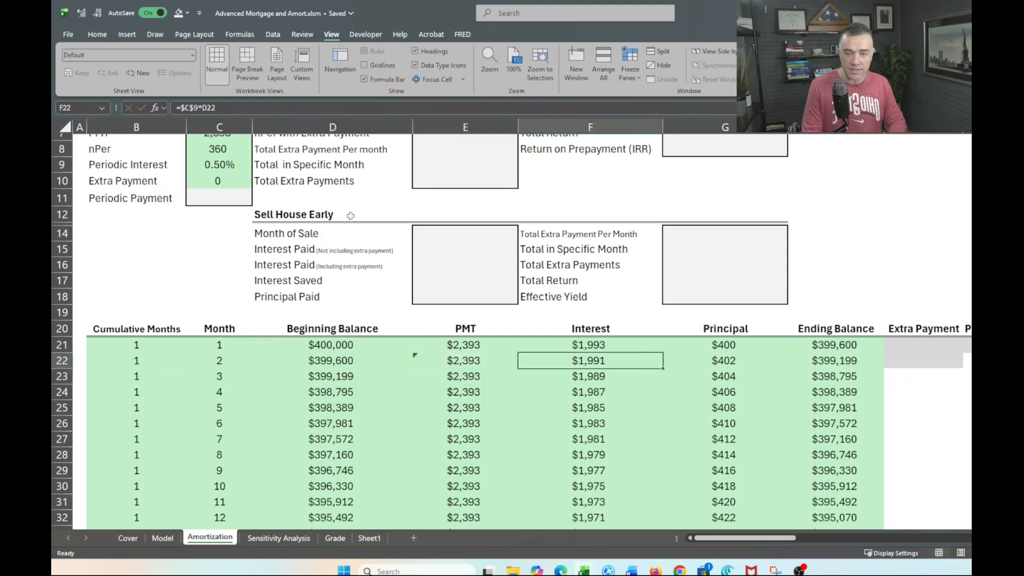
{"action": "left_click", "coordinate": [182, 108]}
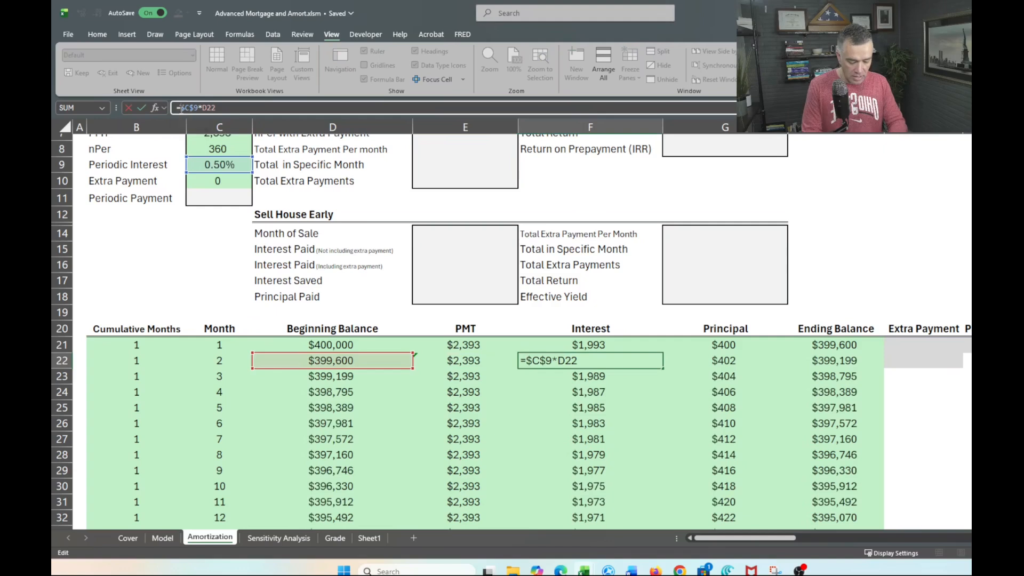
{"action": "type", "text": "IF("}
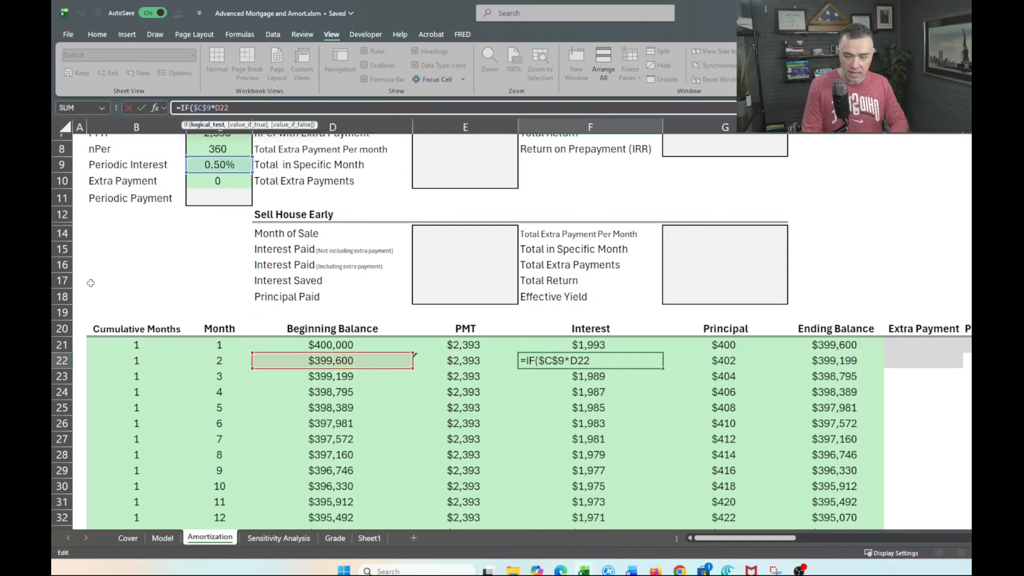
{"action": "left_click", "coordinate": [126, 362]}
{"action": "type", "text": ">0,"}
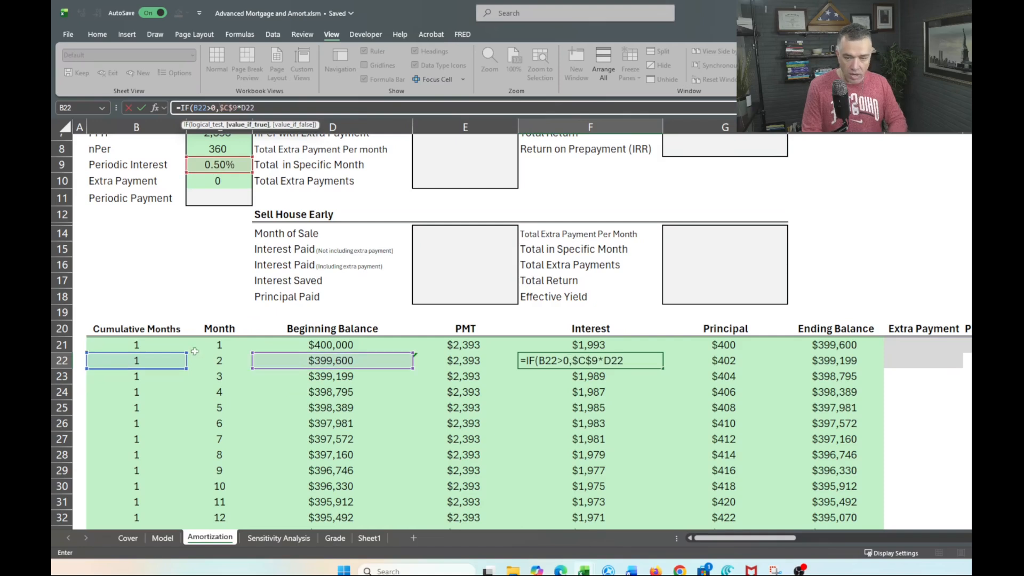
{"action": "left_click", "coordinate": [288, 111]}
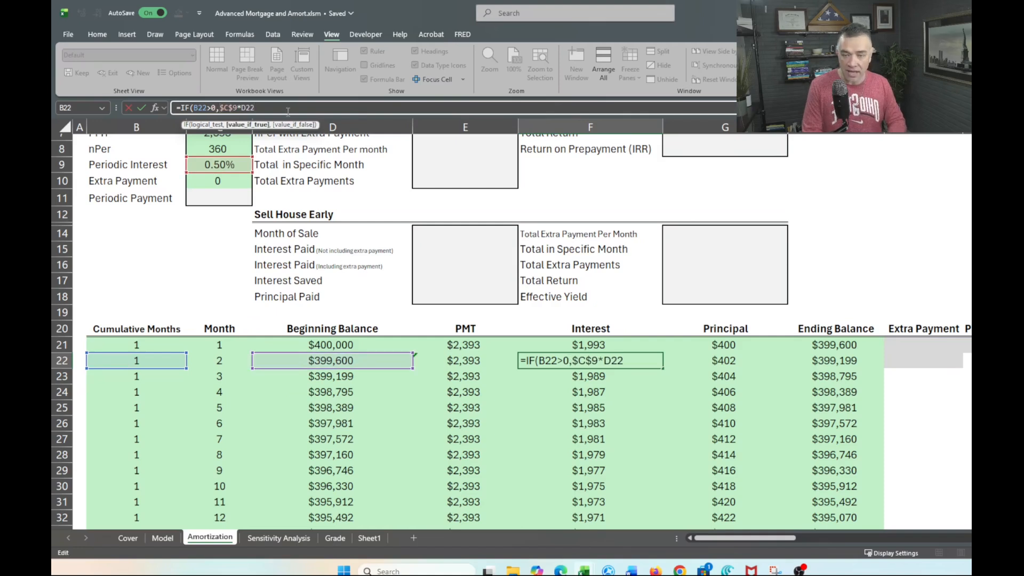
{"action": "type", "text": ",\"\")"}
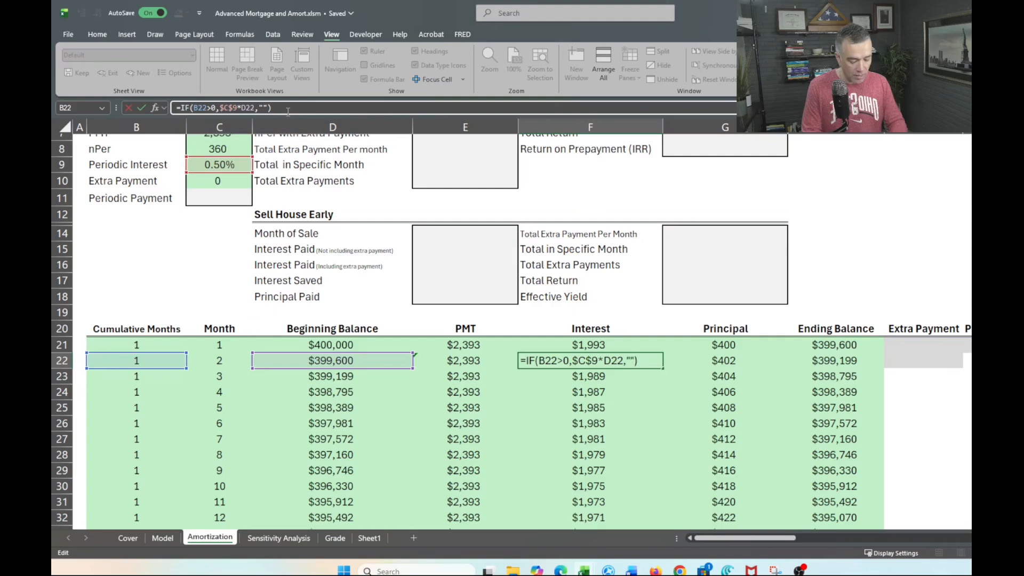
{"action": "key", "text": "ctrl+Return"}
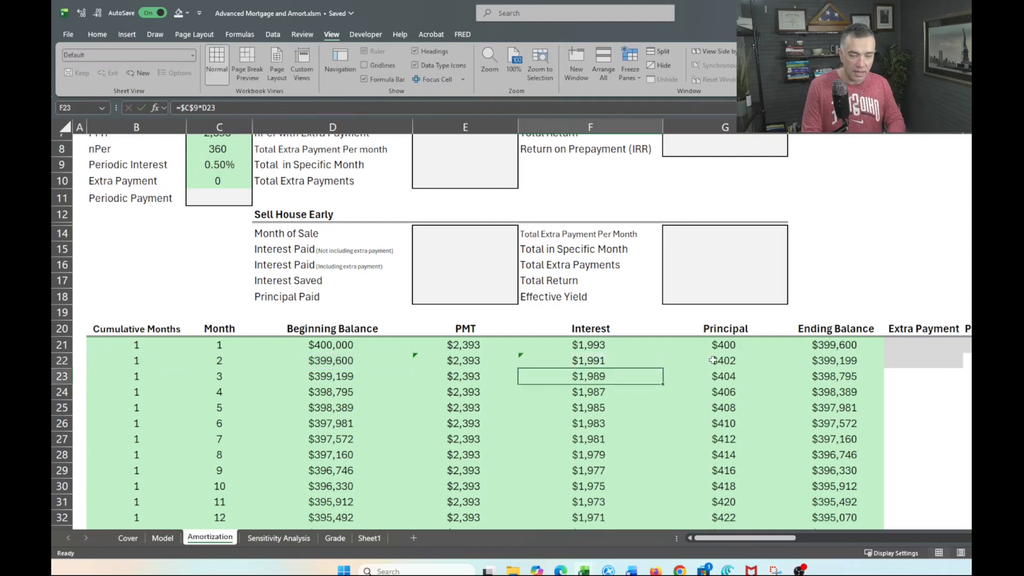
Step: Change the month 2 Principal formula in G22 to =IF(B22>0,E22-F22,"")
{"action": "left_click", "coordinate": [712, 360]}
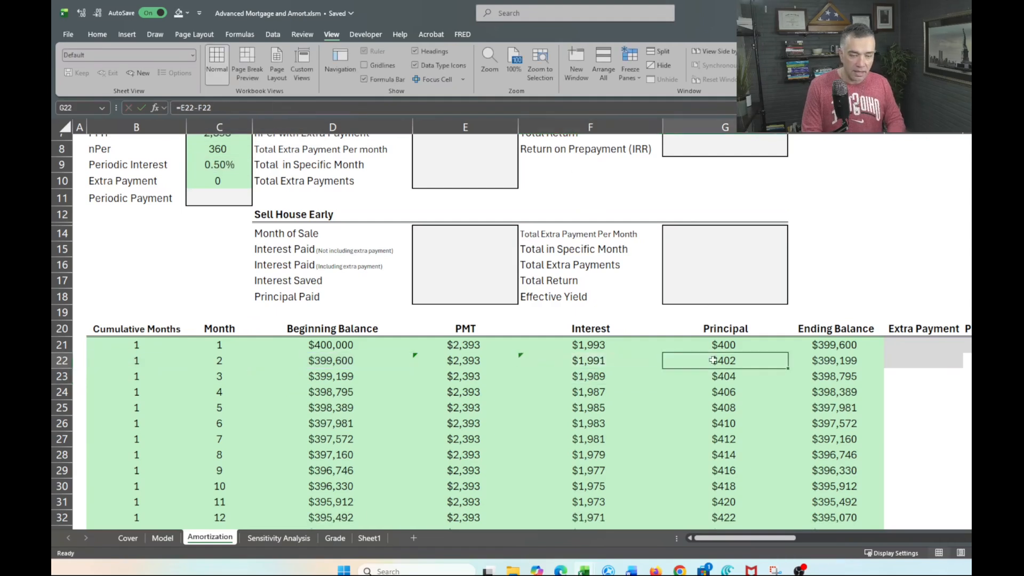
{"action": "left_click", "coordinate": [179, 107]}
{"action": "type", "text": "if"}
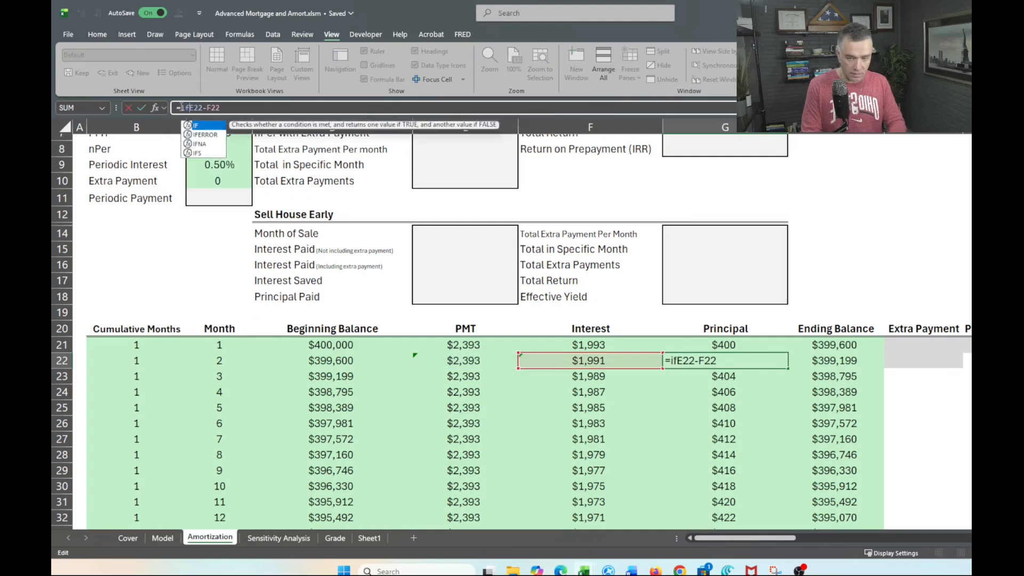
{"action": "key", "text": "Tab"}
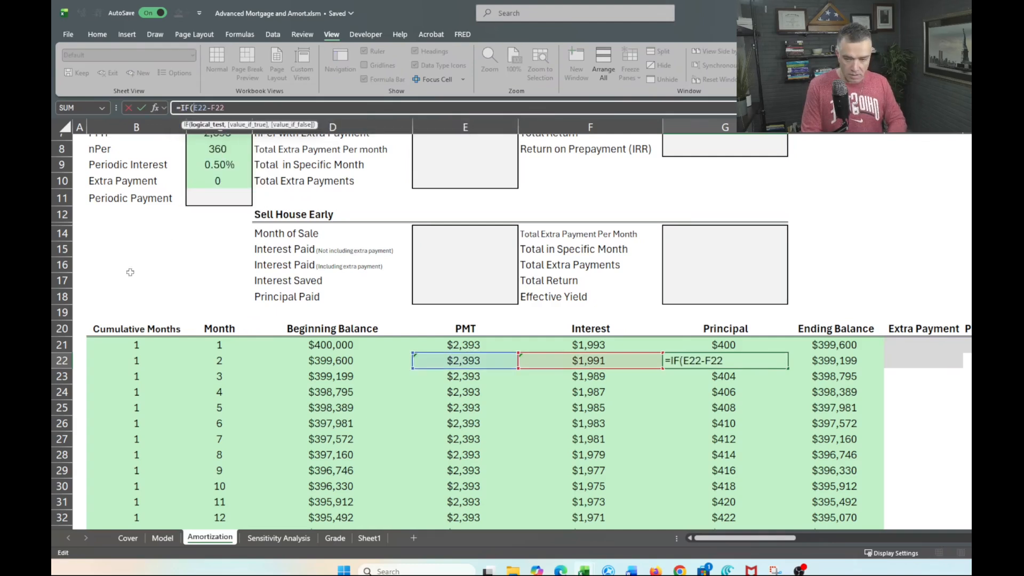
{"action": "left_click", "coordinate": [122, 360]}
{"action": "type", "text": ">0,"}
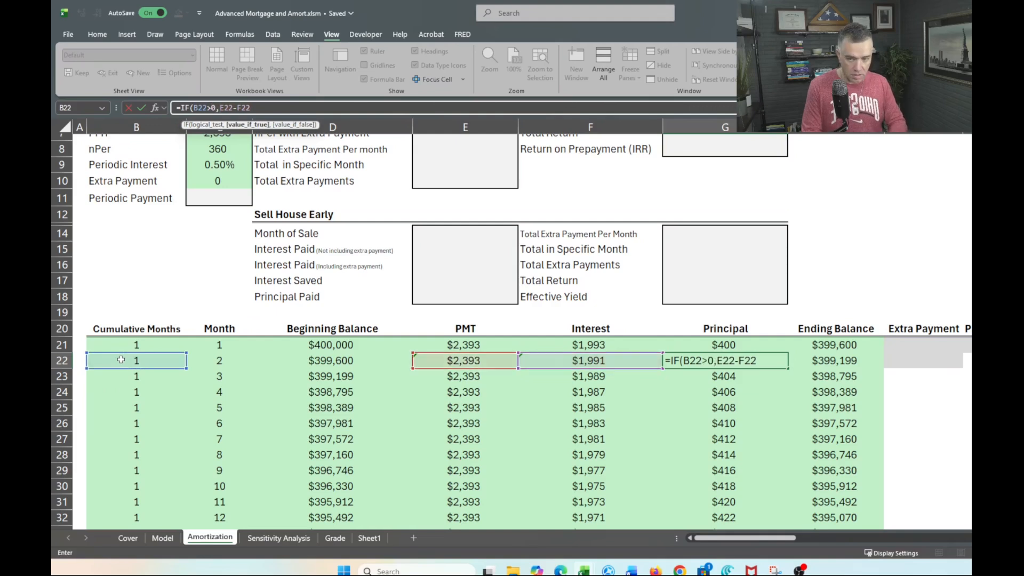
{"action": "left_click", "coordinate": [261, 108]}
{"action": "type", "text": "\"\""}
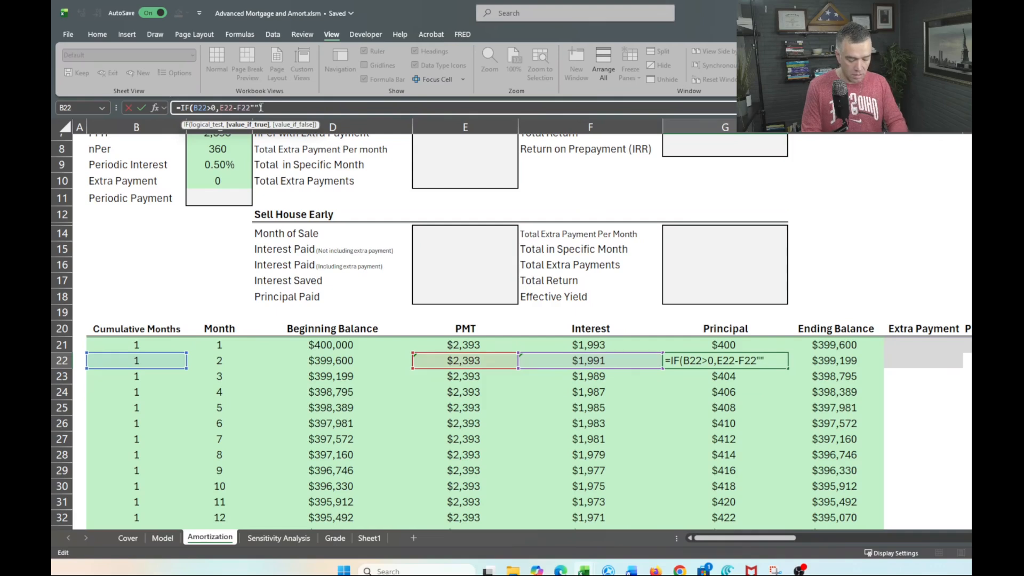
{"action": "key", "text": "Return"}
{"action": "key", "text": "Return"}
{"action": "type", "text": ")"}
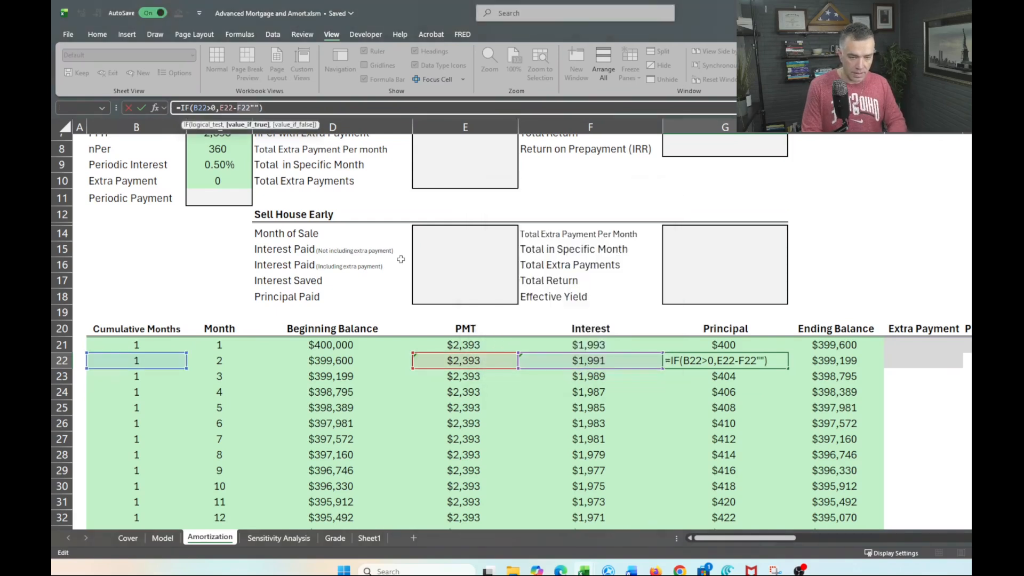
{"action": "left_click", "coordinate": [755, 360]}
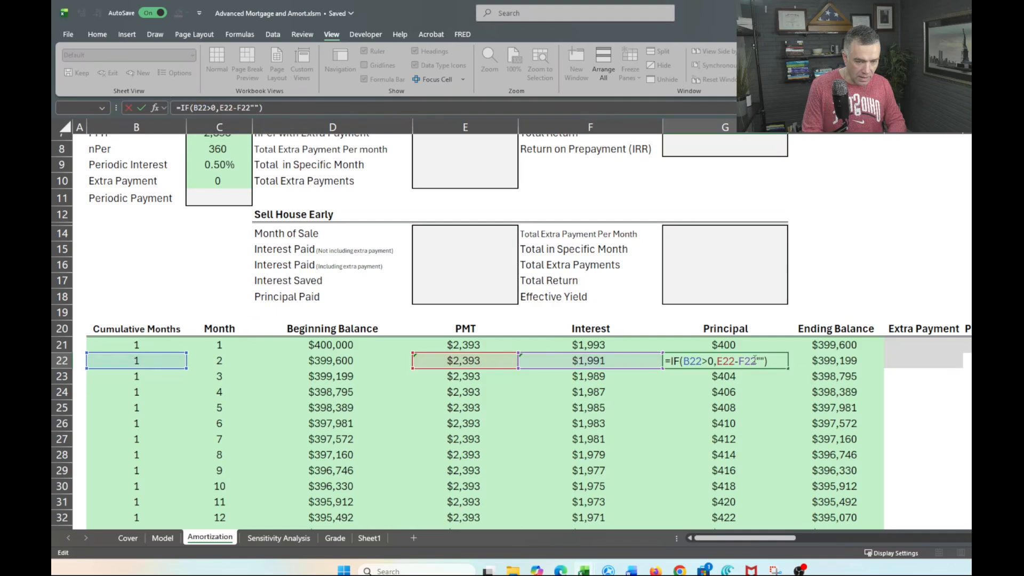
{"action": "type", "text": ","}
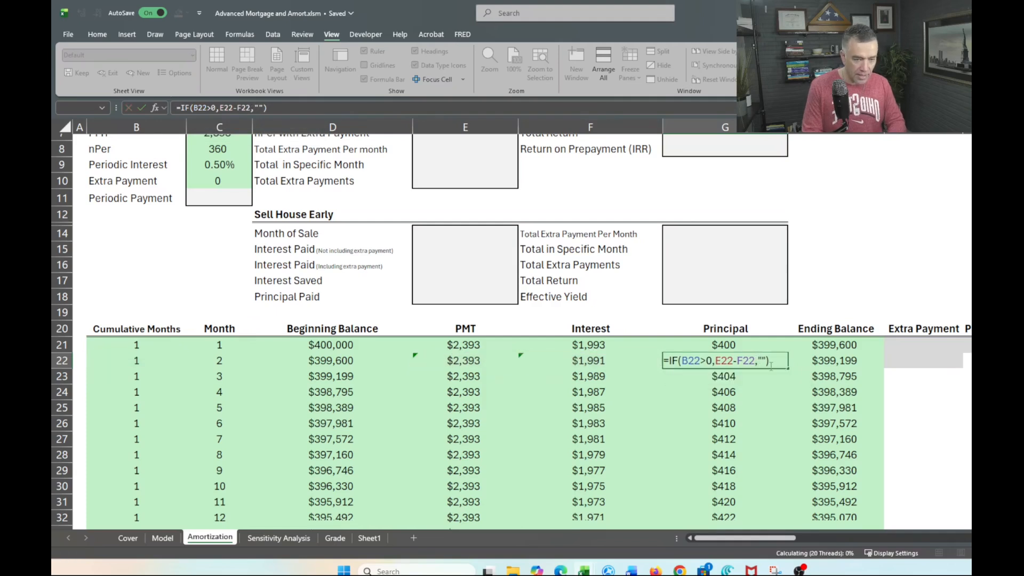
{"action": "key", "text": "Return"}
Step: Change the month 2 Ending Balance formula in H22 to =IF(B22>0,D22-G22,"")
{"action": "left_click", "coordinate": [838, 360]}
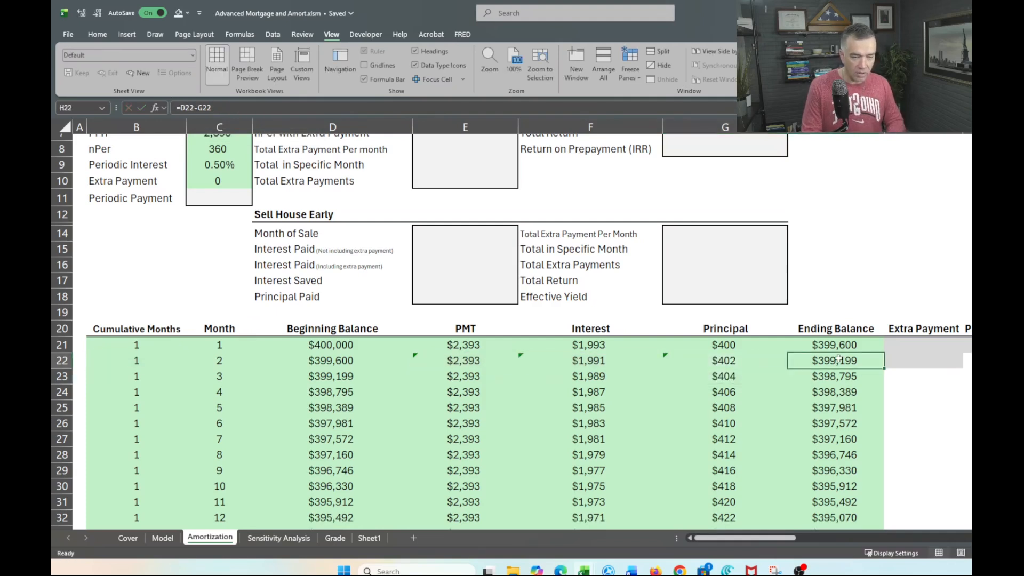
{"action": "left_click", "coordinate": [182, 108]}
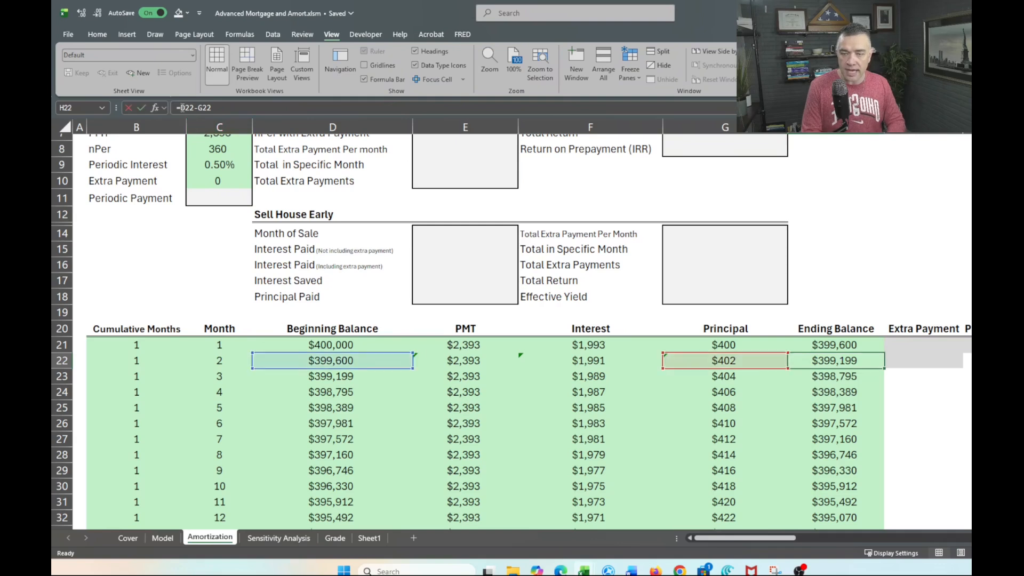
{"action": "type", "text": "IF("}
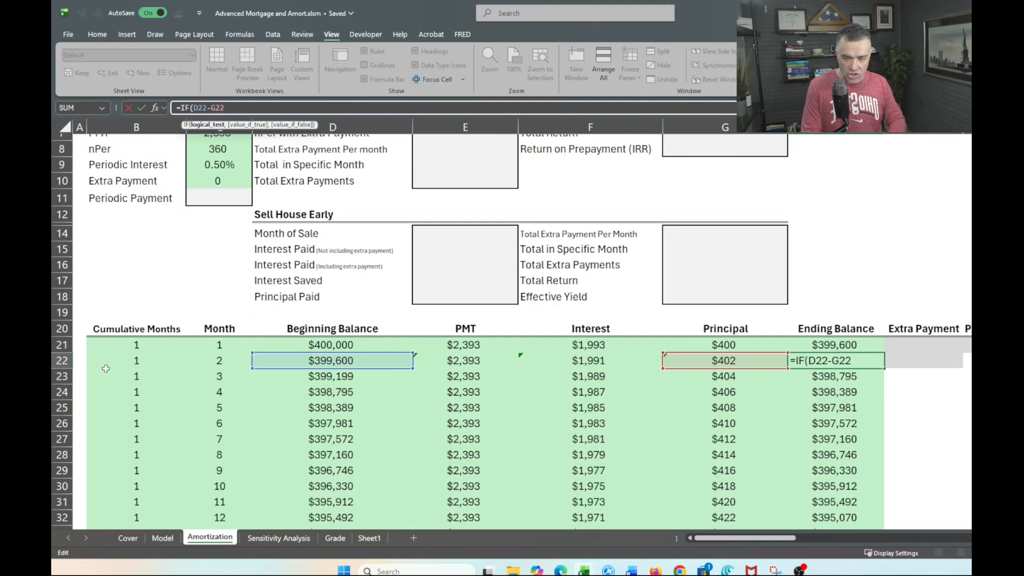
{"action": "left_click", "coordinate": [121, 362]}
{"action": "type", "text": ">"}
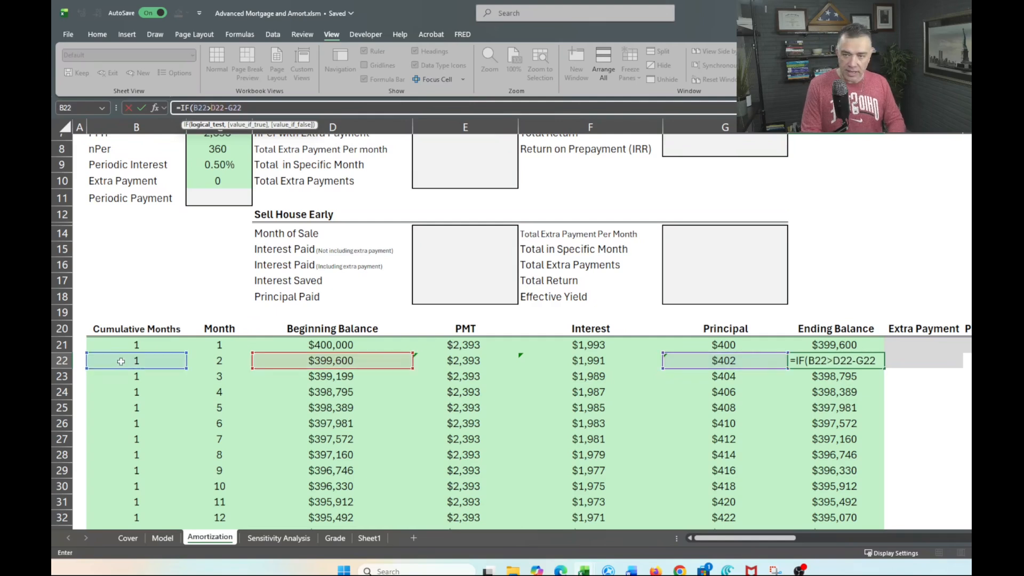
{"action": "type", "text": ","}
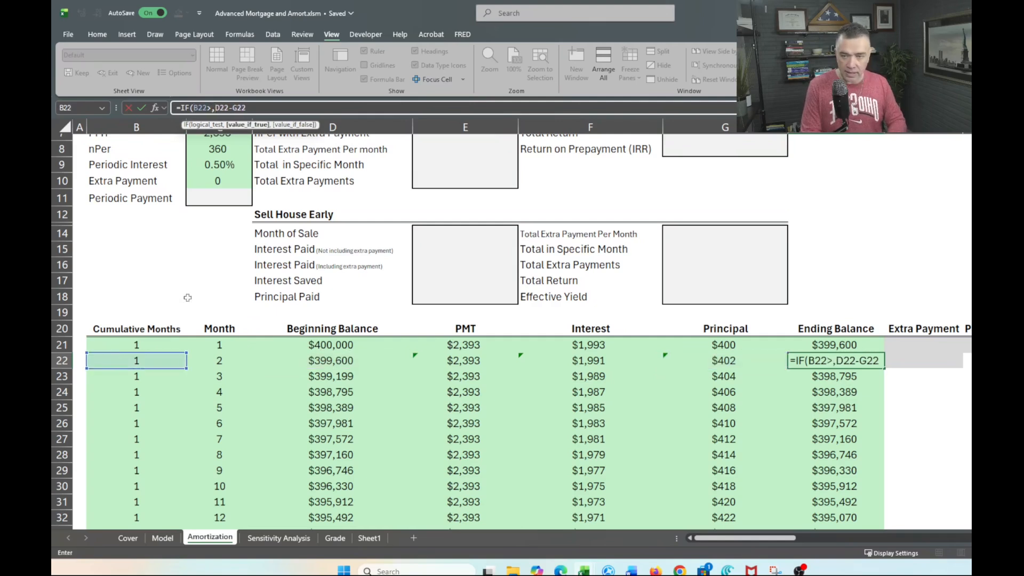
{"action": "type", "text": ",\"\""}
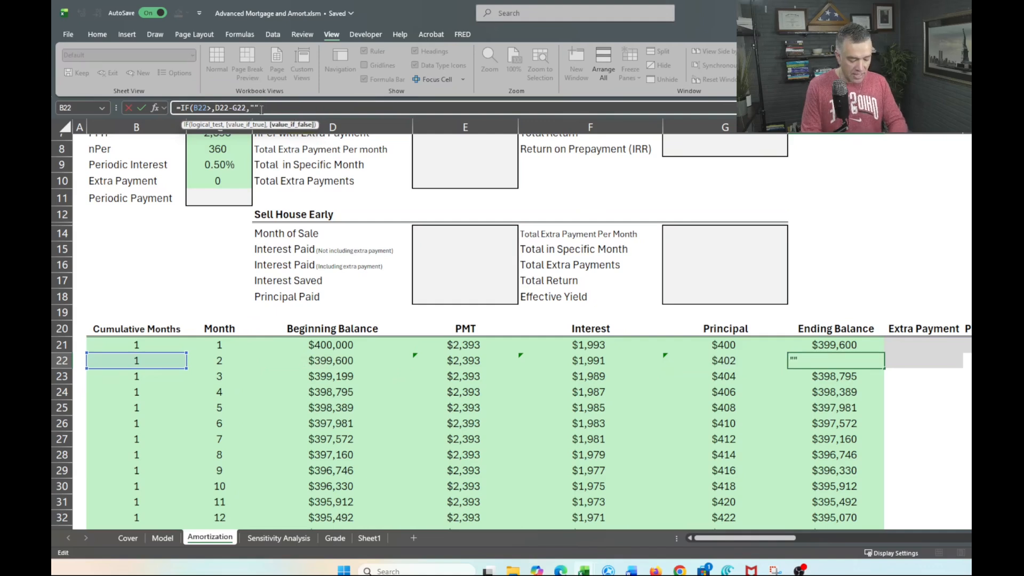
{"action": "type", "text": ")"}
{"action": "key", "text": "Return"}
{"action": "key", "text": "Return"}
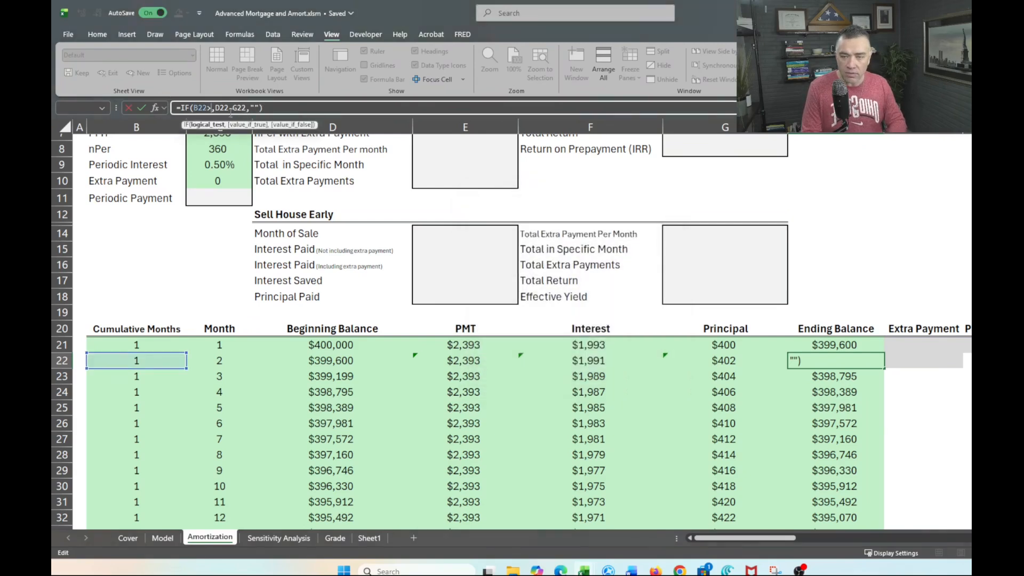
{"action": "left_click", "coordinate": [230, 109]}
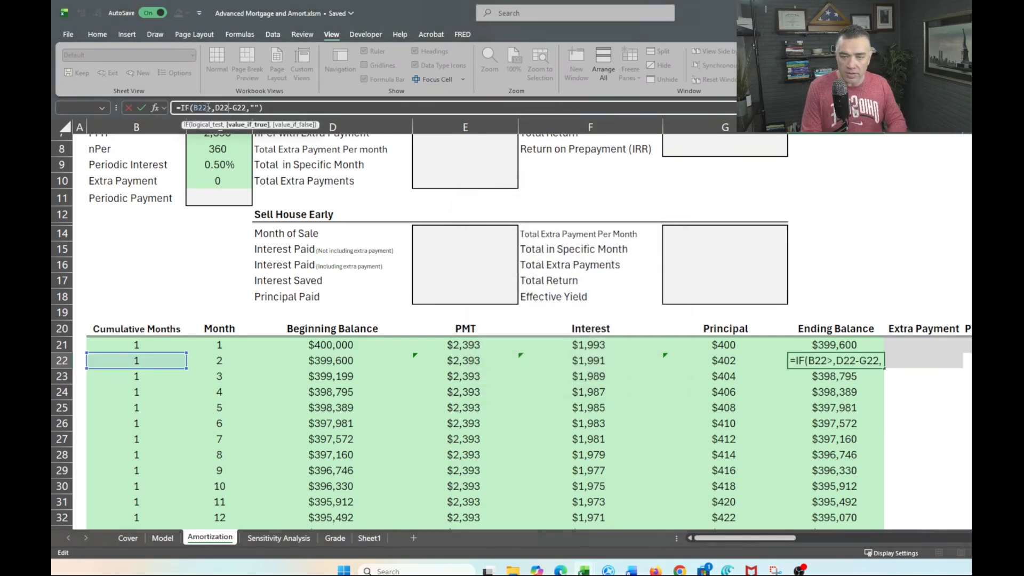
{"action": "left_click", "coordinate": [211, 109]}
{"action": "type", "text": "0"}
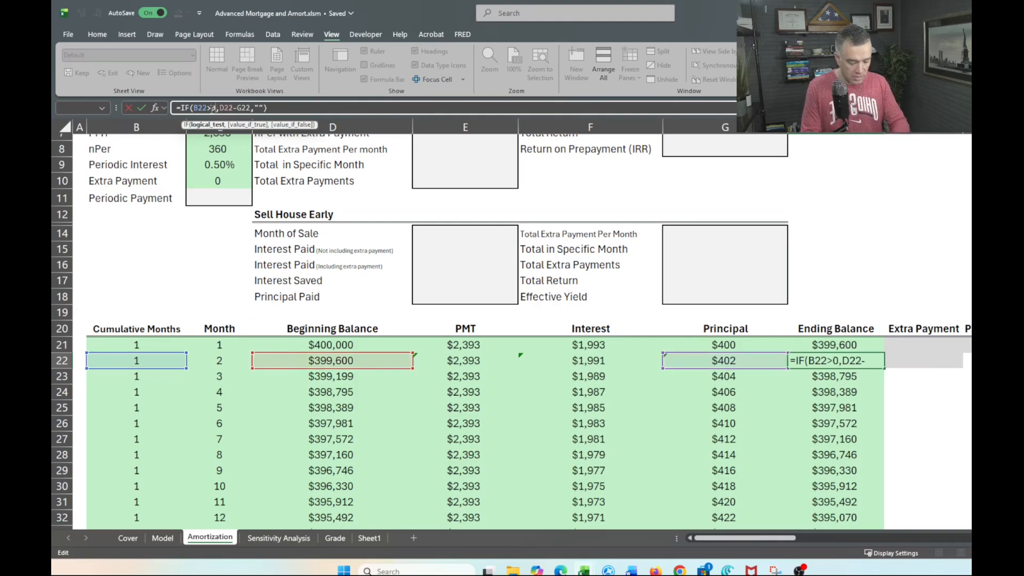
{"action": "key", "text": "Return"}
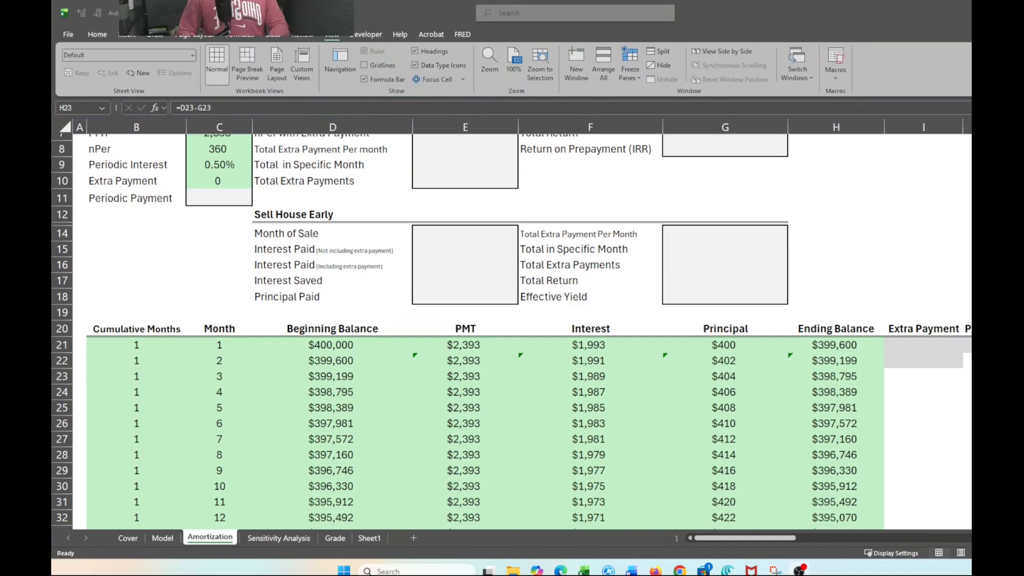
Step: Fill the month 2 formulas in D22:H22 down through row 2000
{"action": "left_click", "coordinate": [324, 361]}
{"action": "key", "text": "shift+Right"}
{"action": "key", "text": "shift+Right"}
{"action": "key", "text": "shift+Right"}
{"action": "key", "text": "shift+Right"}
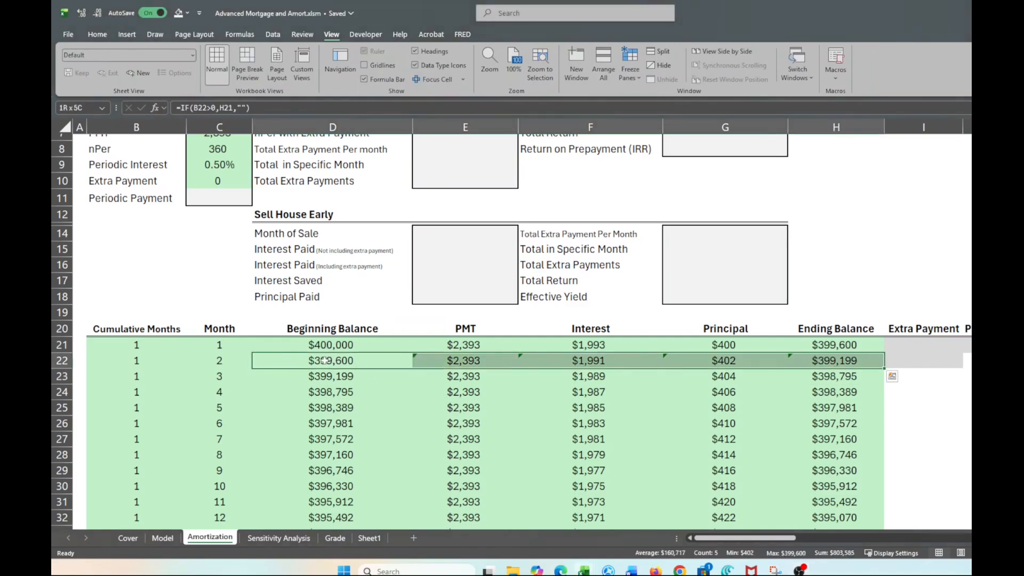
{"action": "key", "text": "ctrl+shift+Down"}
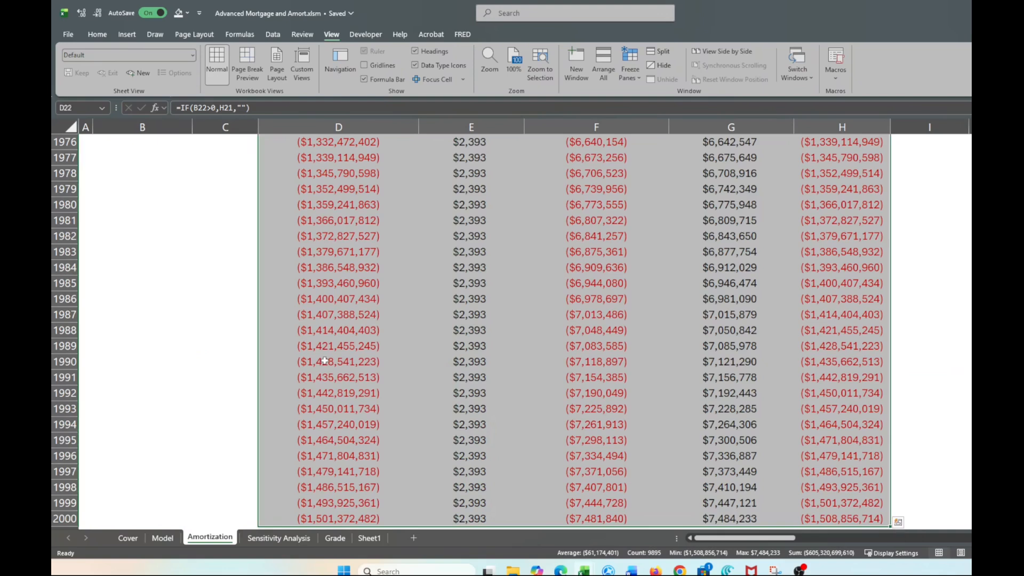
{"action": "key", "text": "Delete"}
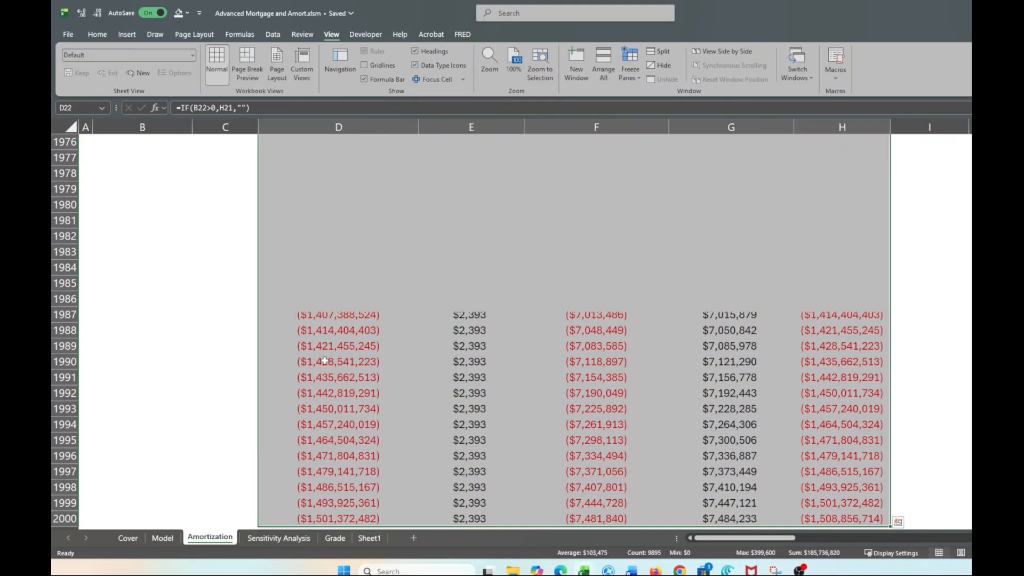
Step: Check how far down the Beginning Balance and PMT formulas are filled, inspecting the cells around row 2000
{"action": "left_click", "coordinate": [398, 304]}
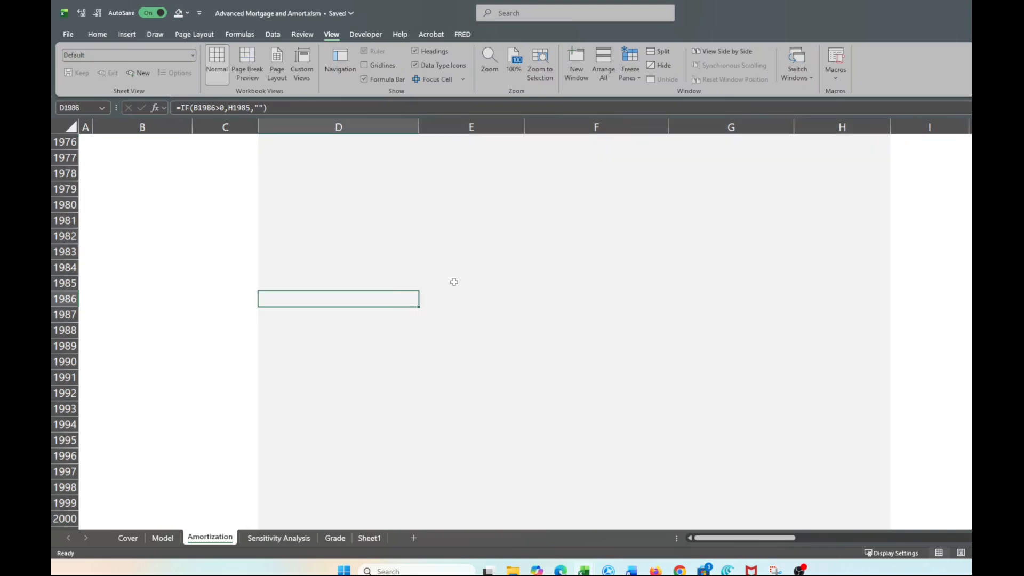
{"action": "left_click", "coordinate": [509, 288]}
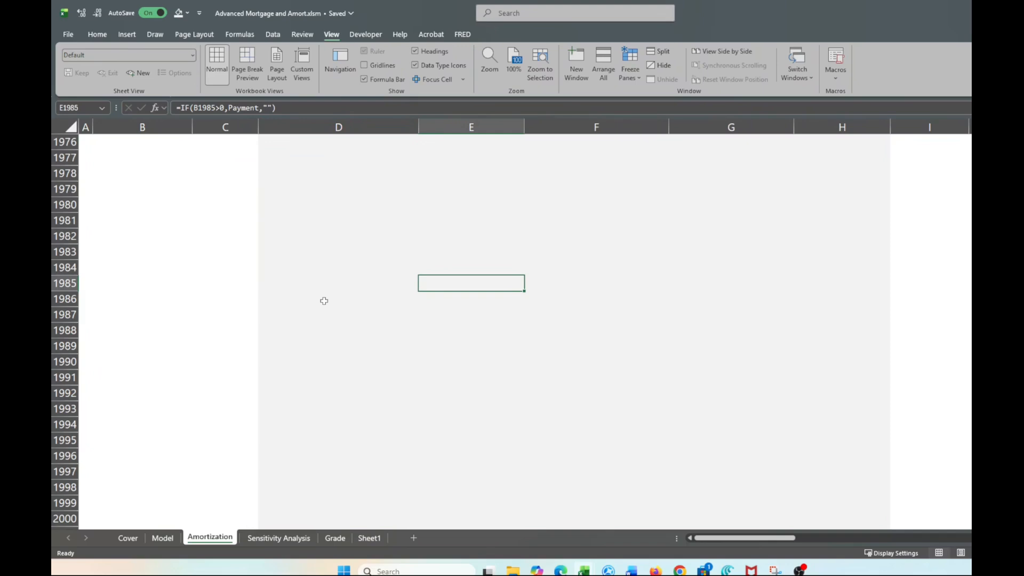
{"action": "scroll", "coordinate": [324, 300], "scroll_direction": "up", "scroll_amount": 20}
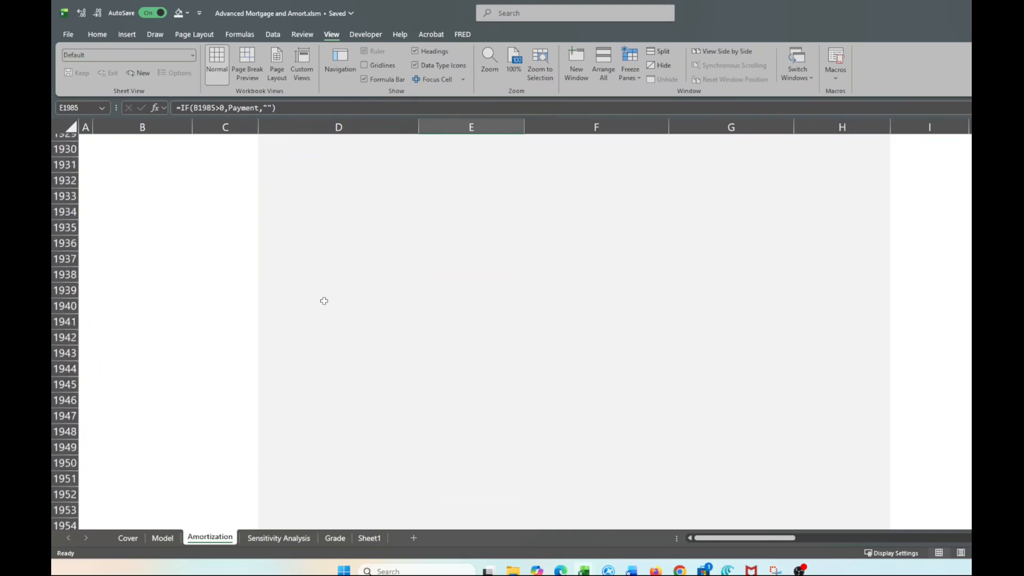
{"action": "scroll", "coordinate": [324, 301], "scroll_direction": "up", "scroll_amount": 2}
{"action": "left_click", "coordinate": [323, 299]}
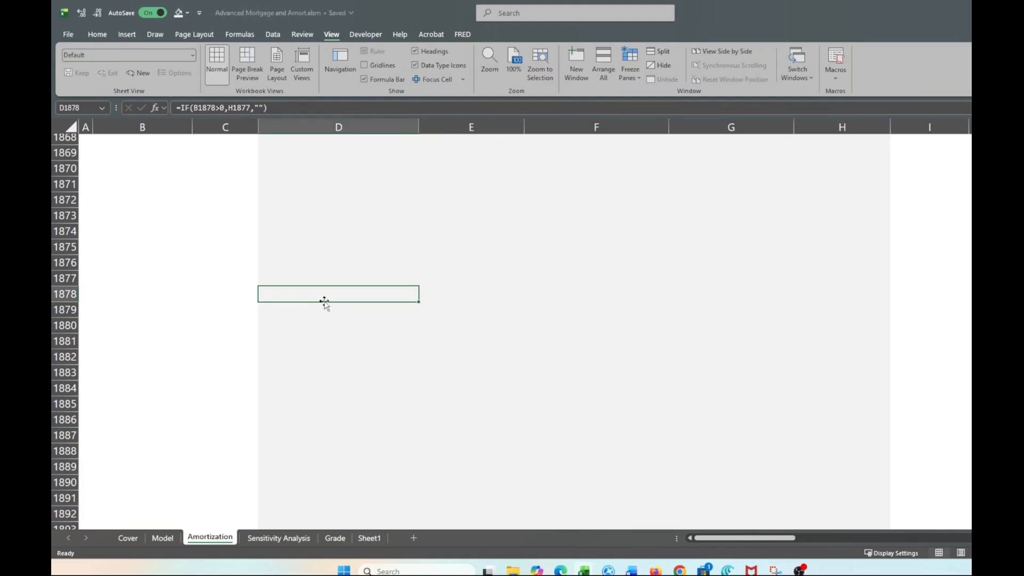
{"action": "key", "text": "ctrl+Down"}
{"action": "scroll", "coordinate": [374, 407], "scroll_direction": "down", "scroll_amount": 3}
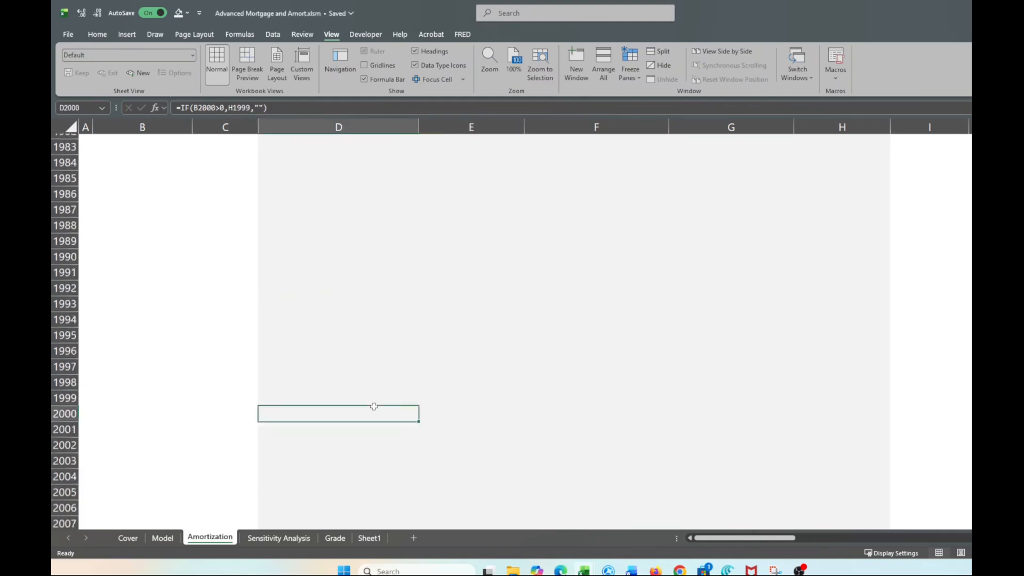
{"action": "key", "text": "ctrl+Down"}
{"action": "key", "text": "ctrl+Up"}
{"action": "key", "text": "Down"}
{"action": "key", "text": "ctrl+Down"}
{"action": "key", "text": "ctrl+Up"}
{"action": "key", "text": "ctrl+Up"}
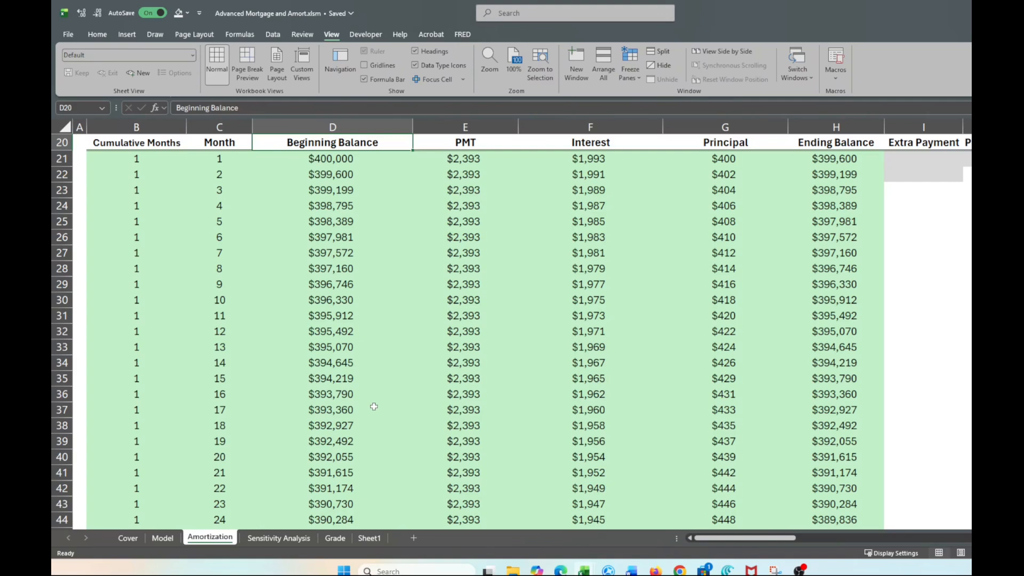
{"action": "scroll", "coordinate": [425, 425], "scroll_direction": "up", "scroll_amount": 3}
{"action": "left_click", "coordinate": [358, 348]}
{"action": "key", "text": "Right"}
{"action": "key", "text": "ctrl+Down"}
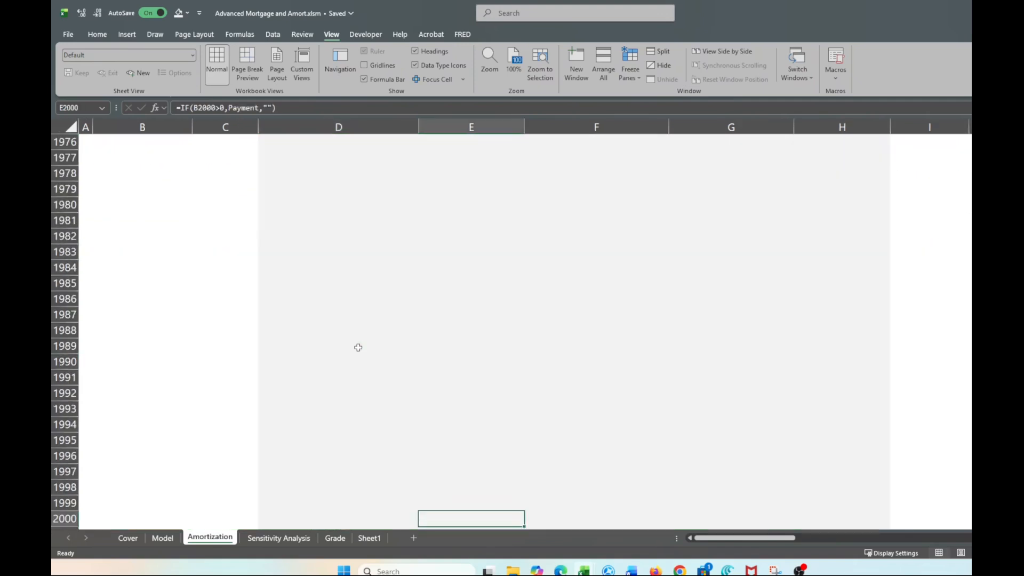
{"action": "key", "text": "ctrl+Up"}
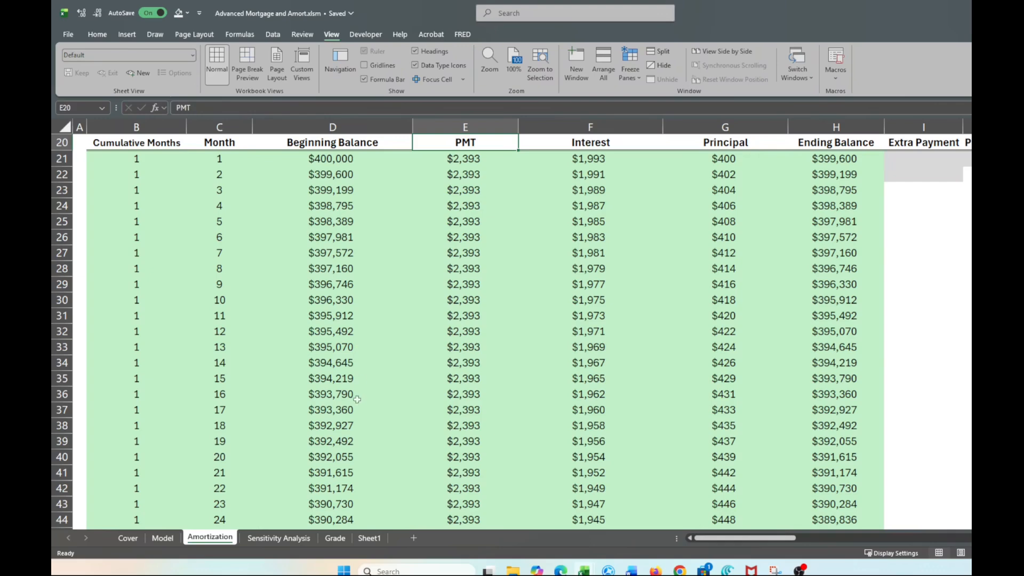
Step: Examine the end of the schedule at month 360 and the formulas in the rows just beneath it, including D381 and F382
{"action": "scroll", "coordinate": [357, 399], "scroll_direction": "down", "scroll_amount": 20}
{"action": "scroll", "coordinate": [356, 399], "scroll_direction": "down", "scroll_amount": 20}
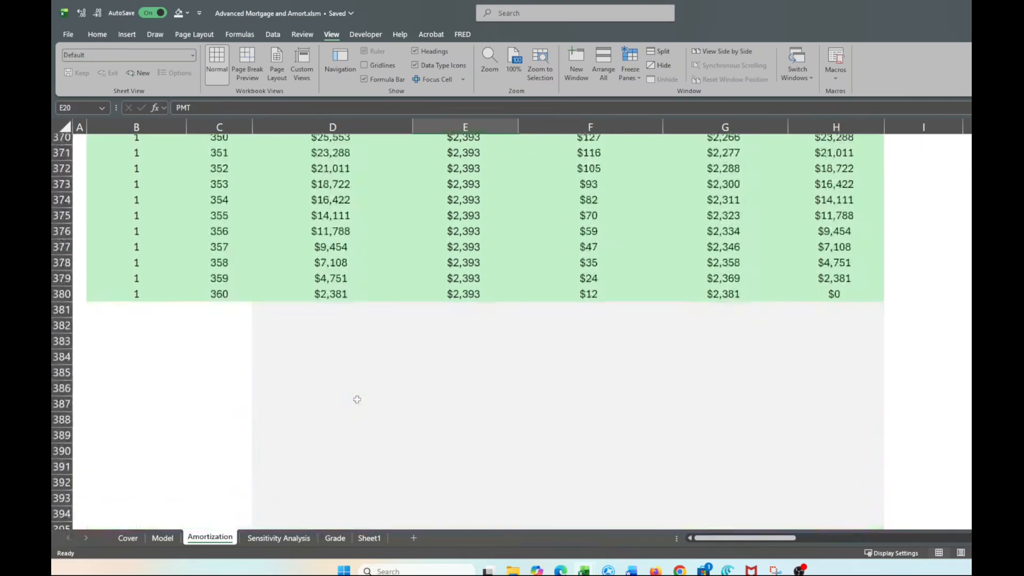
{"action": "scroll", "coordinate": [356, 398], "scroll_direction": "up", "scroll_amount": 12}
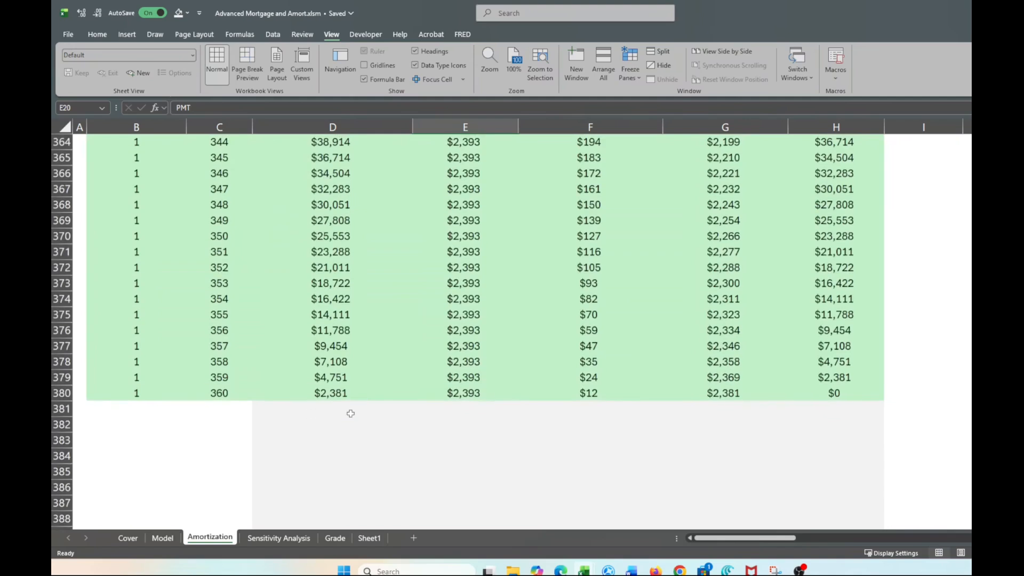
{"action": "left_click", "coordinate": [349, 410]}
{"action": "left_click", "coordinate": [613, 428]}
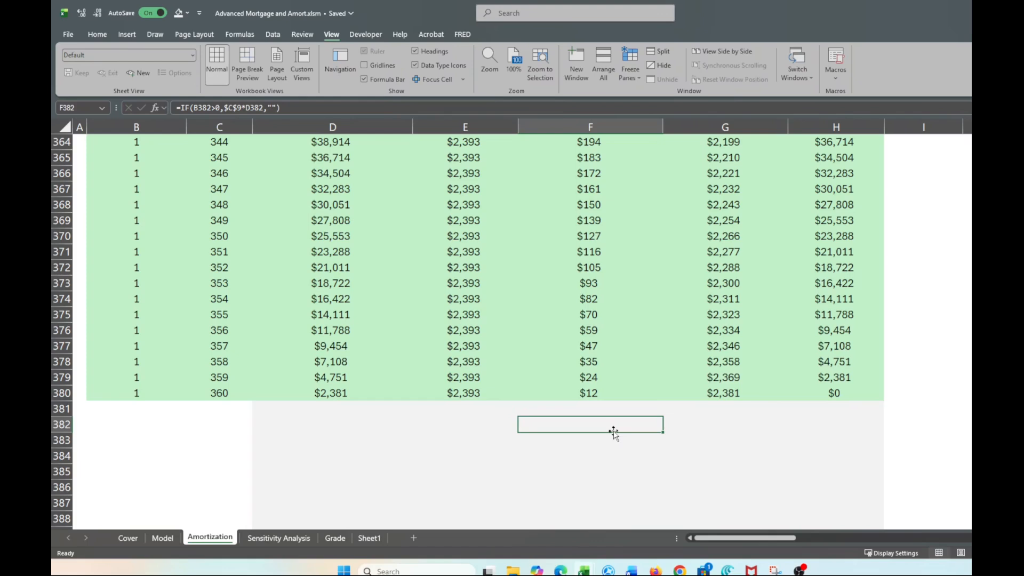
{"action": "scroll", "coordinate": [625, 332], "scroll_direction": "up", "scroll_amount": 1}
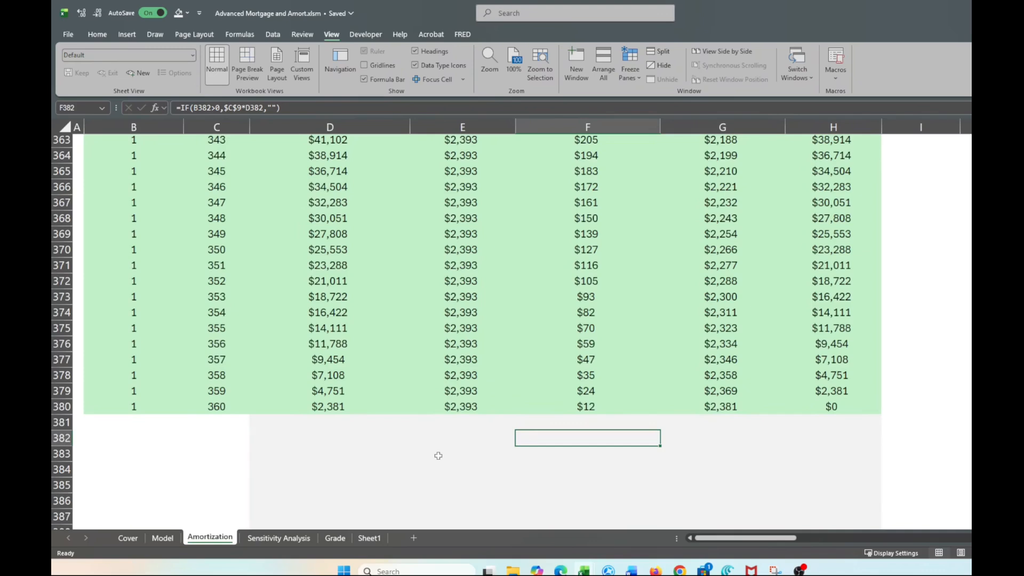
Step: On the Model sheet, set Years to 4 and Periodic Payments to 4 per year
{"action": "left_click", "coordinate": [168, 536]}
{"action": "left_click", "coordinate": [353, 255]}
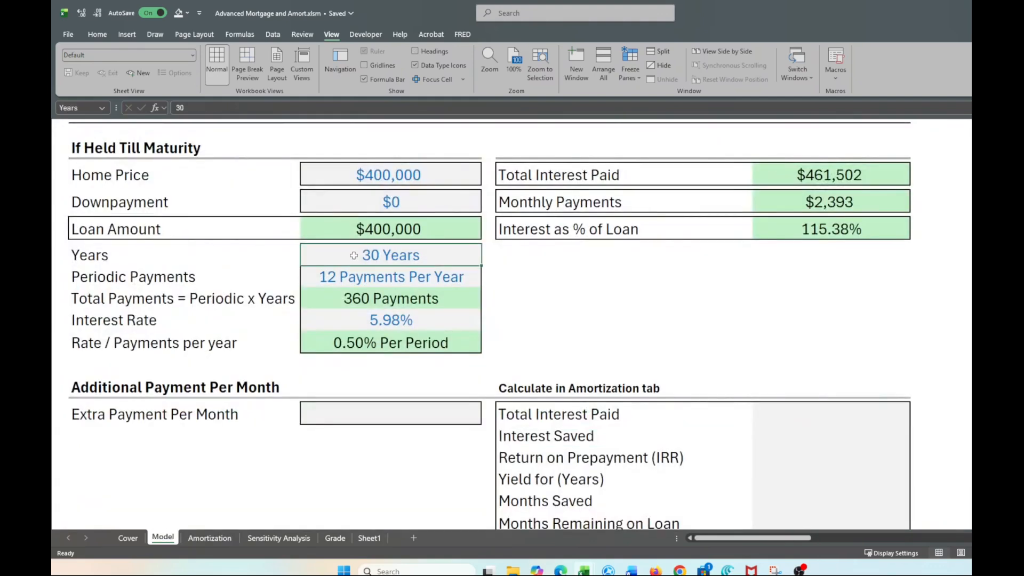
{"action": "type", "text": "4"}
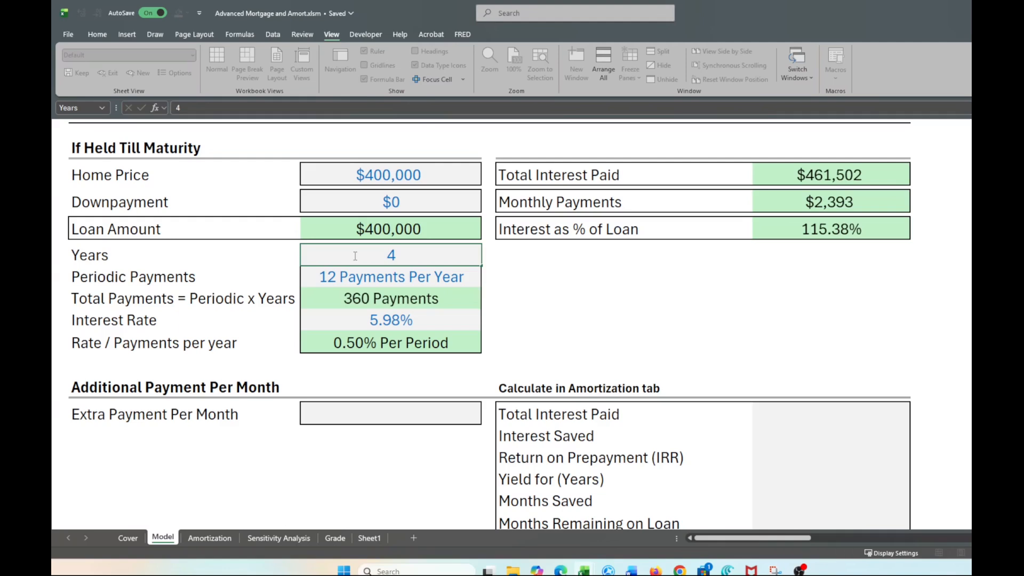
{"action": "key", "text": "Return"}
{"action": "type", "text": "4"}
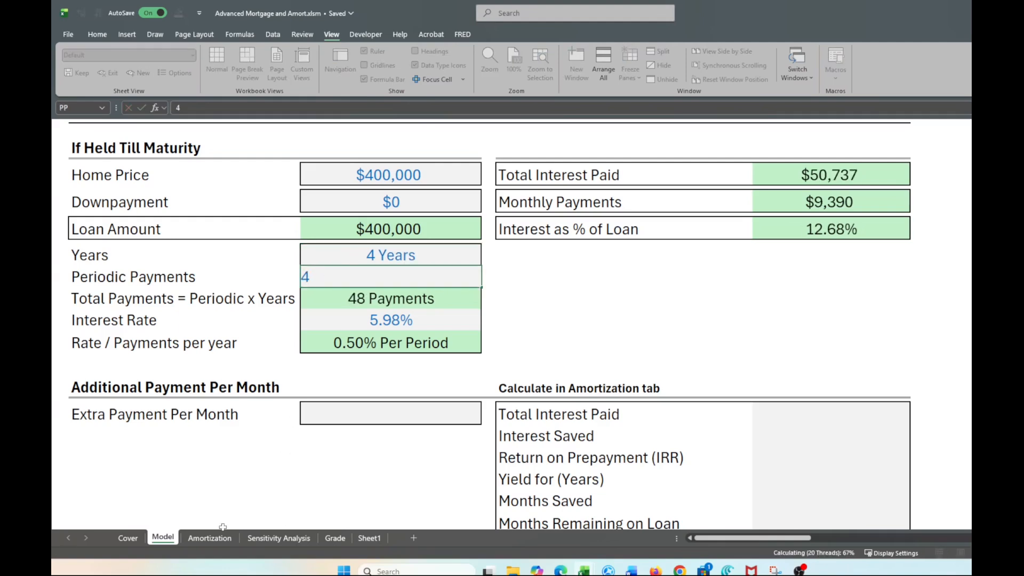
{"action": "key", "text": "Return"}
Step: Examine the recalculated Amortization schedule, including the final Ending Balance in H36, the summary blocks above it and the Extra Payment column
{"action": "left_click", "coordinate": [216, 537]}
{"action": "scroll", "coordinate": [346, 346], "scroll_direction": "up", "scroll_amount": 10}
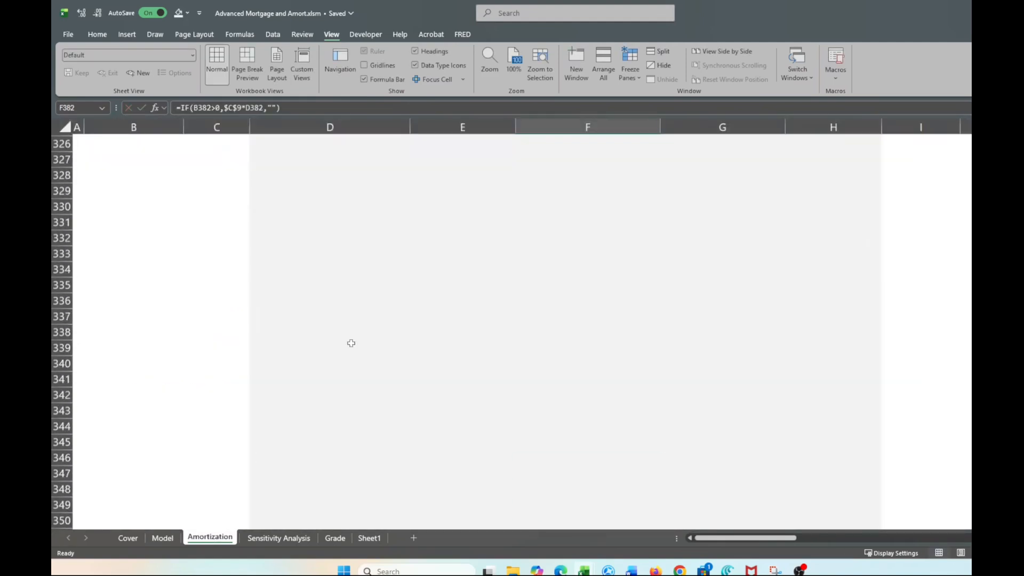
{"action": "left_click", "coordinate": [351, 343]}
{"action": "key", "text": "ctrl+Up"}
{"action": "key", "text": "ctrl+Up"}
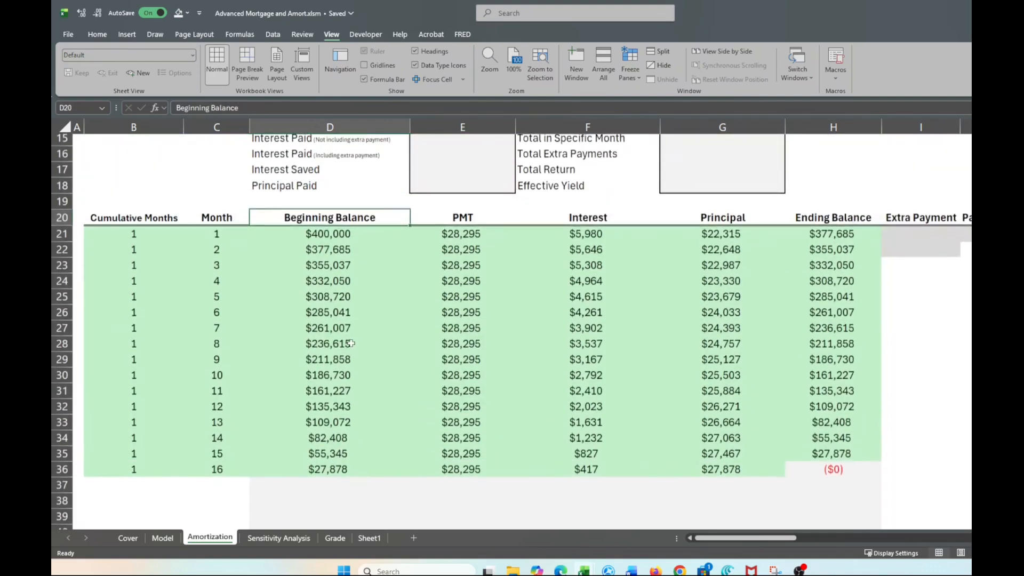
{"action": "left_click", "coordinate": [812, 472]}
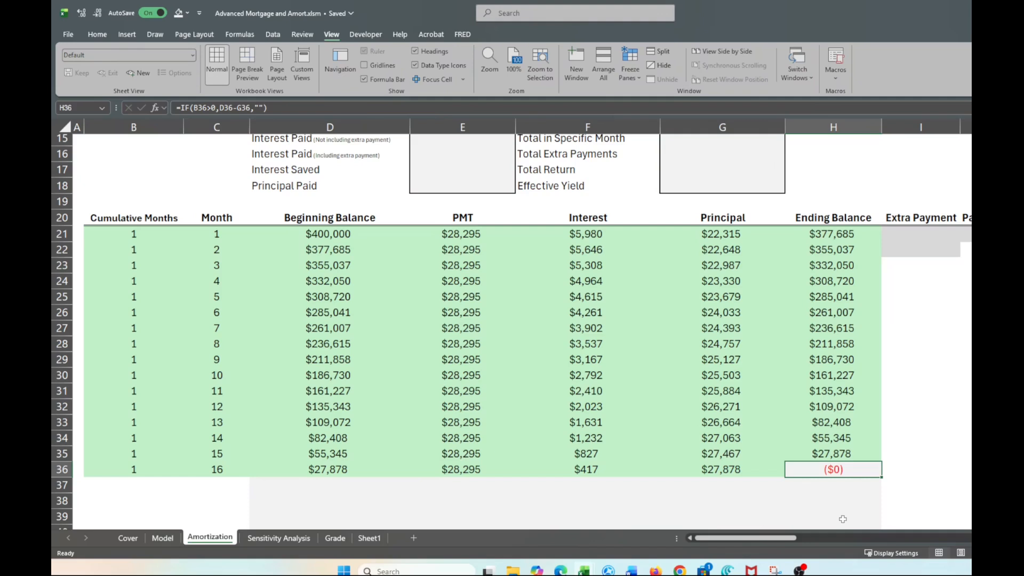
{"action": "scroll", "coordinate": [843, 519], "scroll_direction": "up", "scroll_amount": 1}
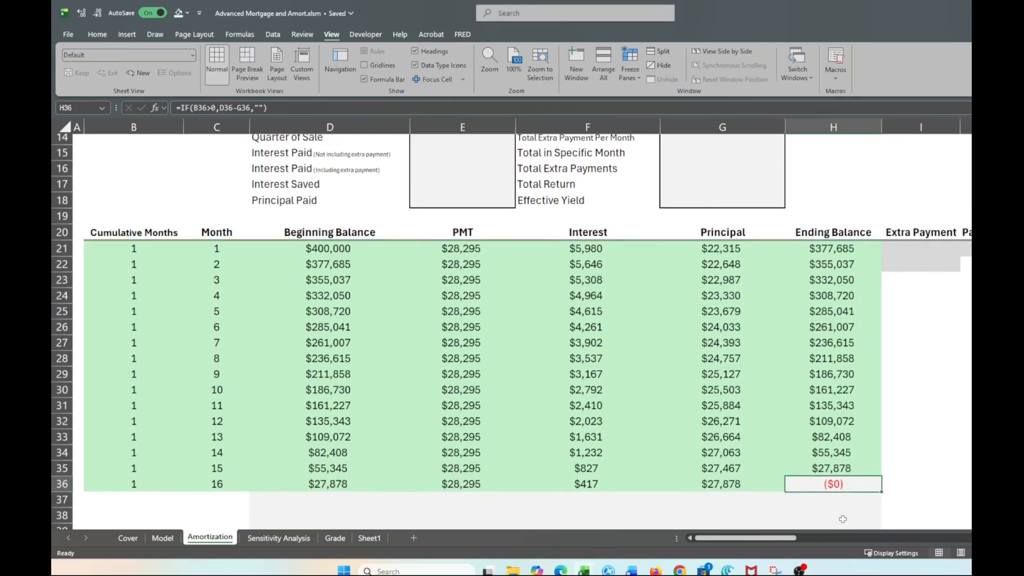
{"action": "scroll", "coordinate": [843, 518], "scroll_direction": "up", "scroll_amount": 5}
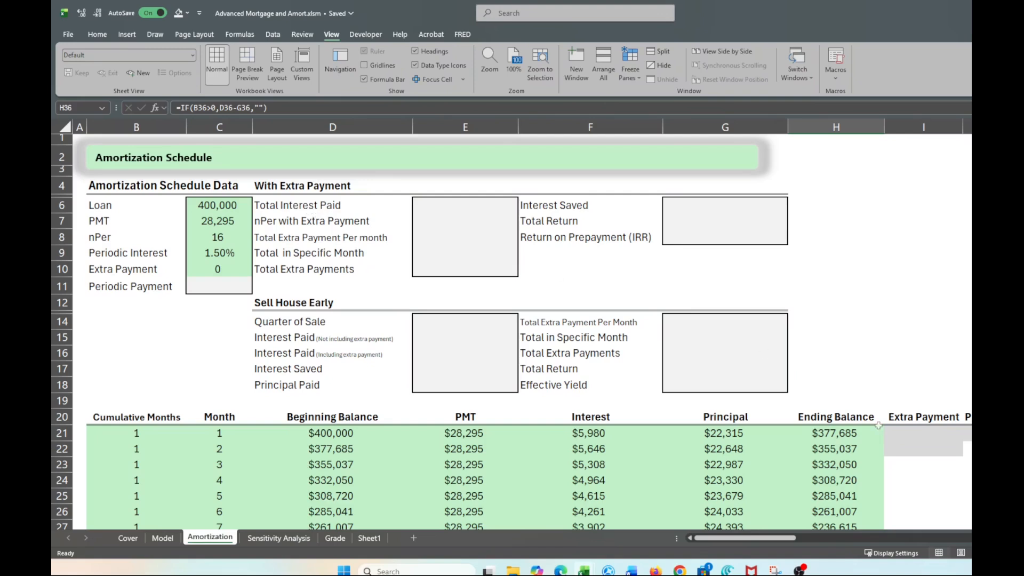
{"action": "scroll", "coordinate": [901, 447], "scroll_direction": "down", "scroll_amount": 2}
{"action": "left_click", "coordinate": [903, 445]}
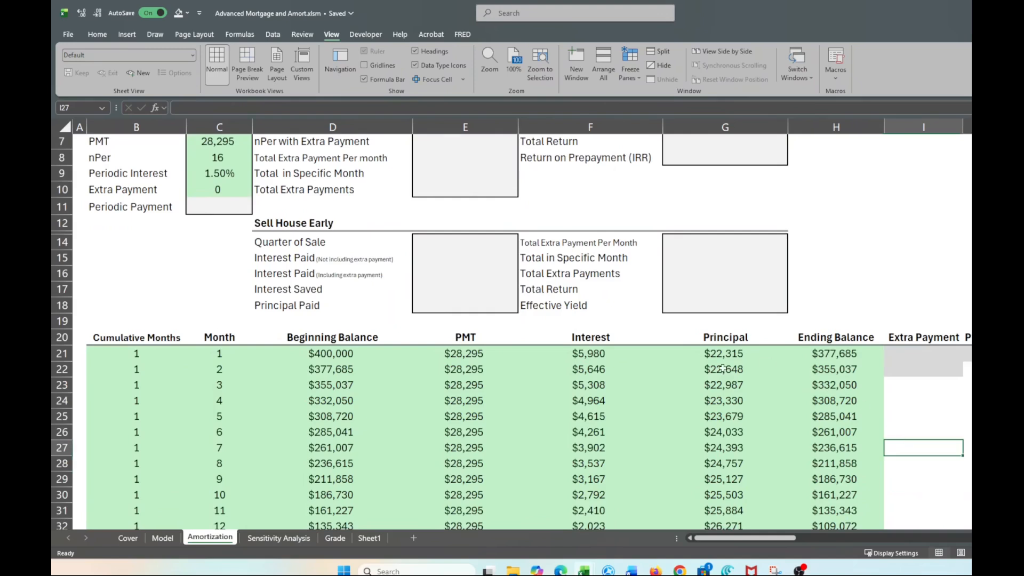
{"action": "scroll", "coordinate": [722, 367], "scroll_direction": "up", "scroll_amount": 2}
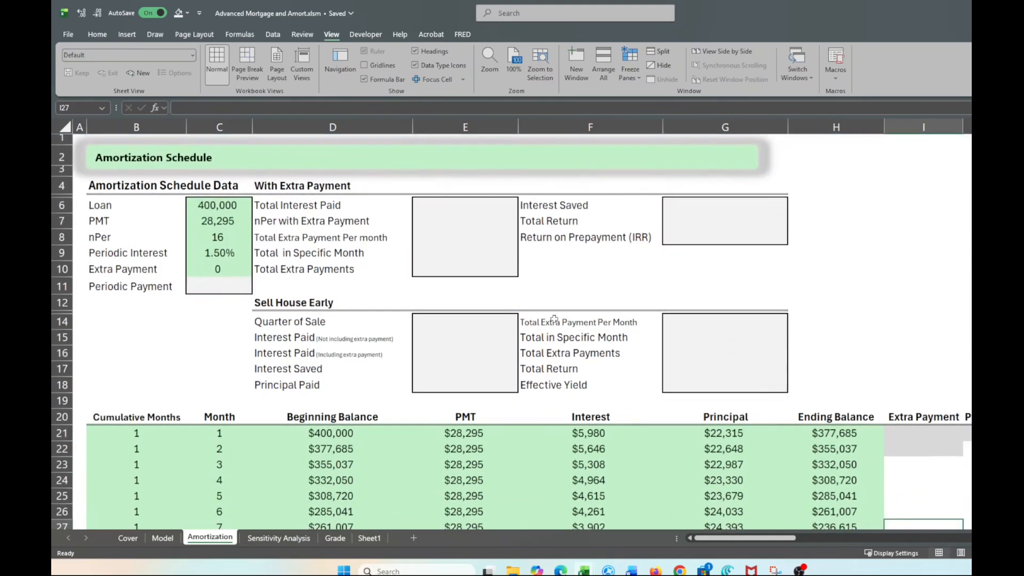